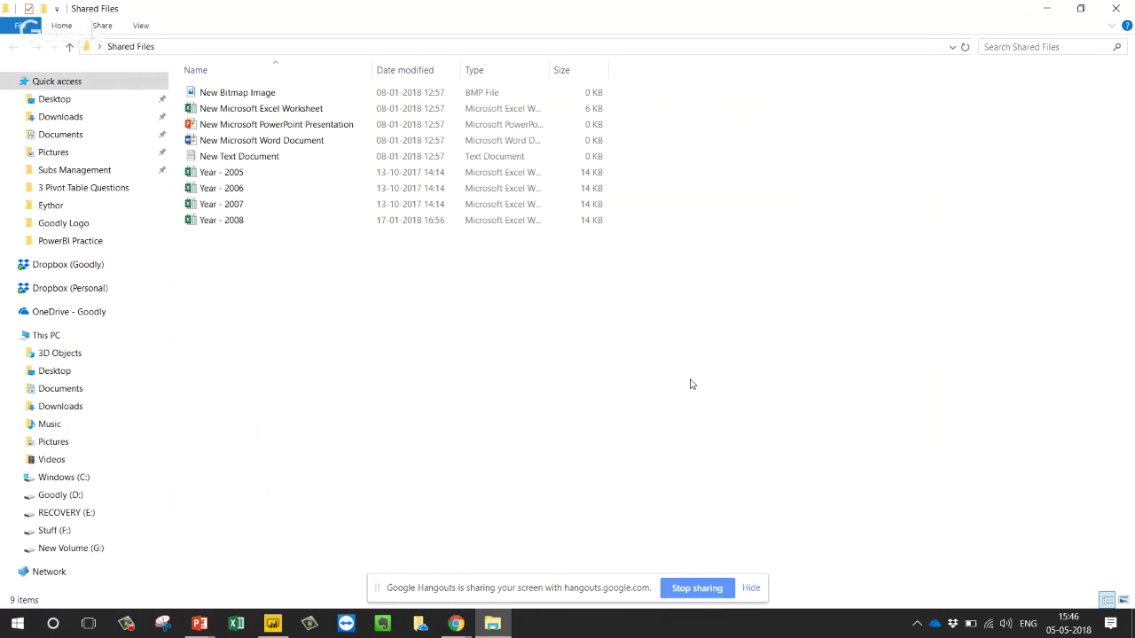
- Switch to Chrome to check the live stream's chat, and return to the Shared Files folder
click(456, 625)
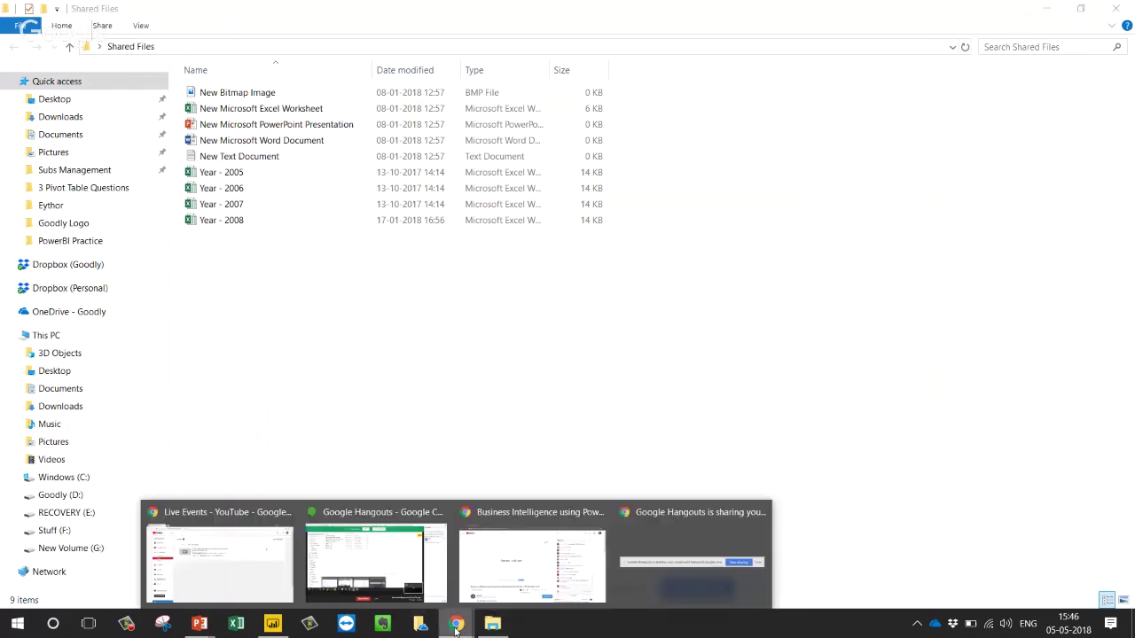
click(512, 576)
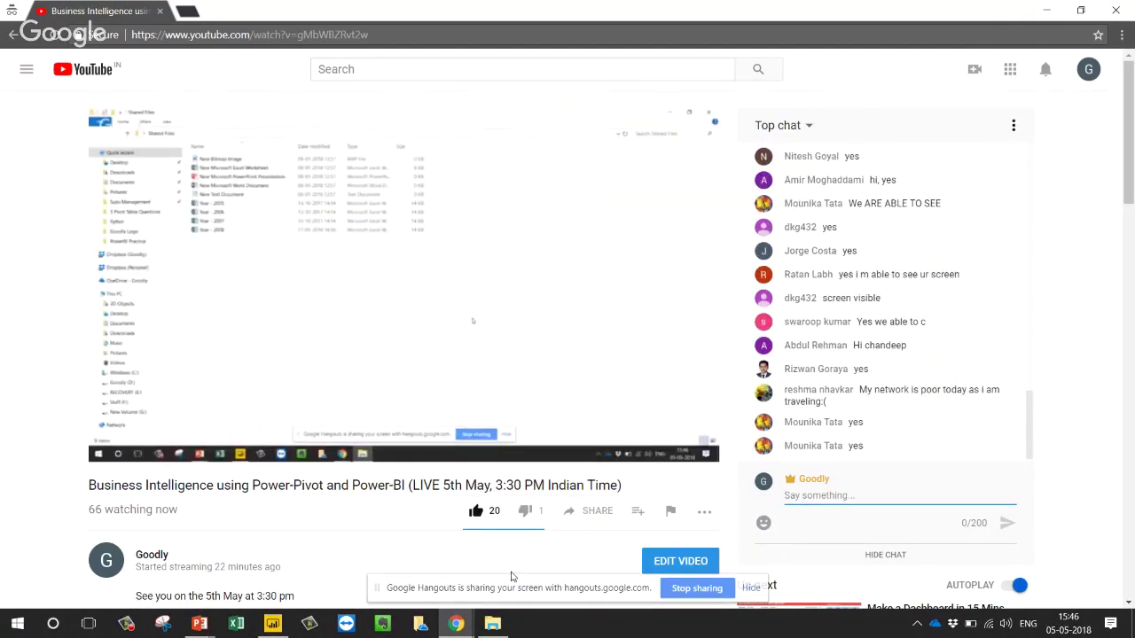
click(492, 623)
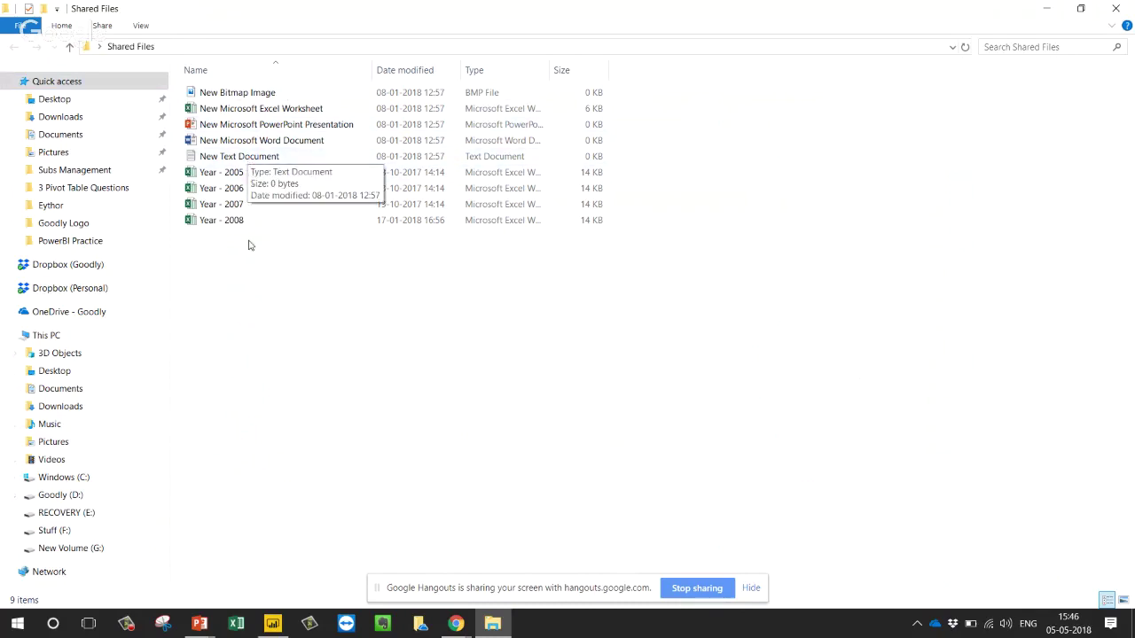
- Open the Year - 2005 workbook from Shared Files and examine the extent of its Date column
double_click(240, 172)
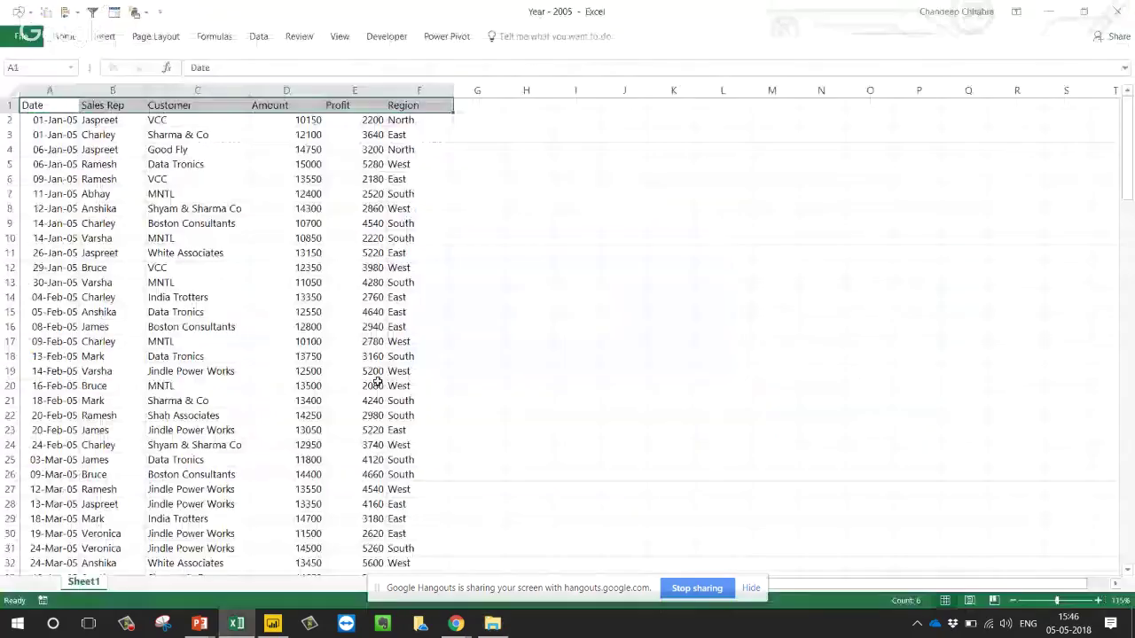
click(116, 184)
scroll(119, 195, up, 9)
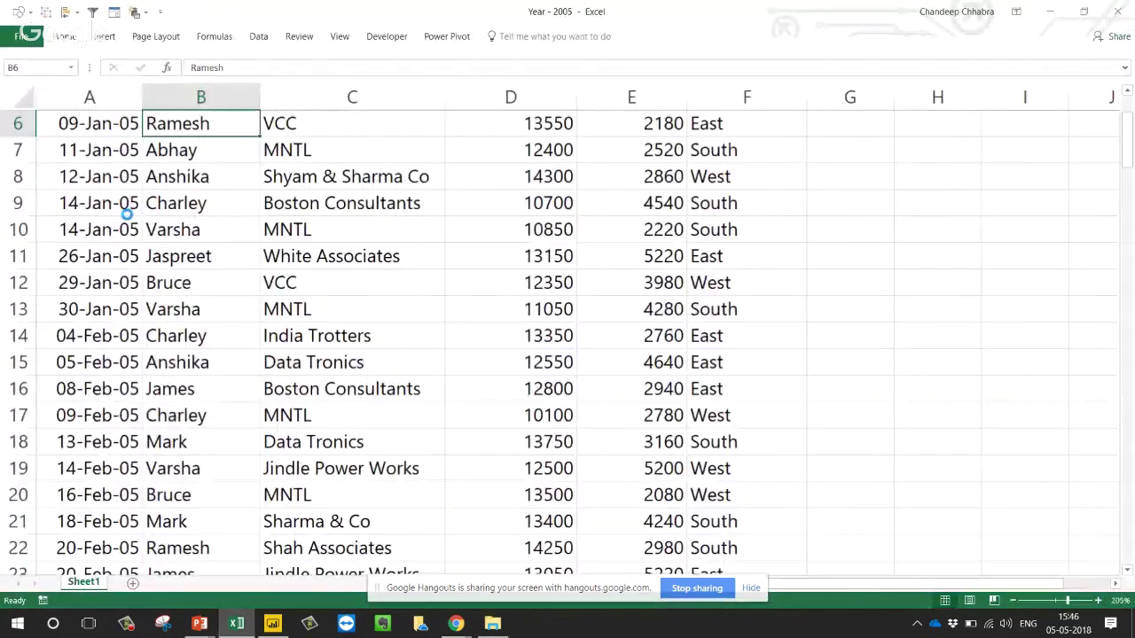
key(ctrl+Home)
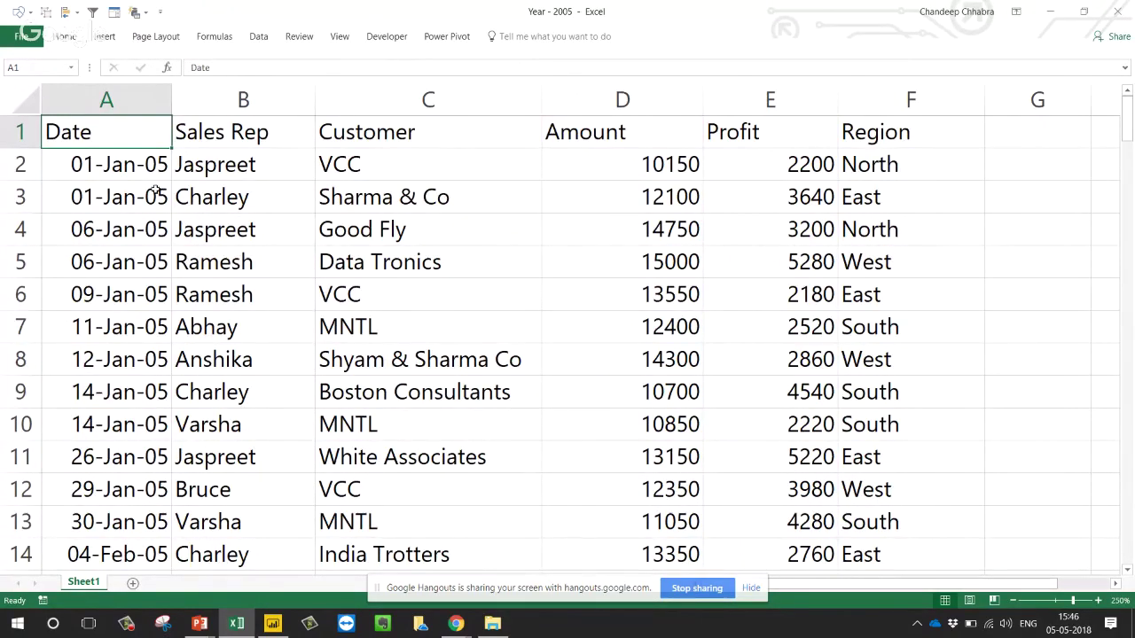
key(ctrl+Down)
key(ctrl+Up)
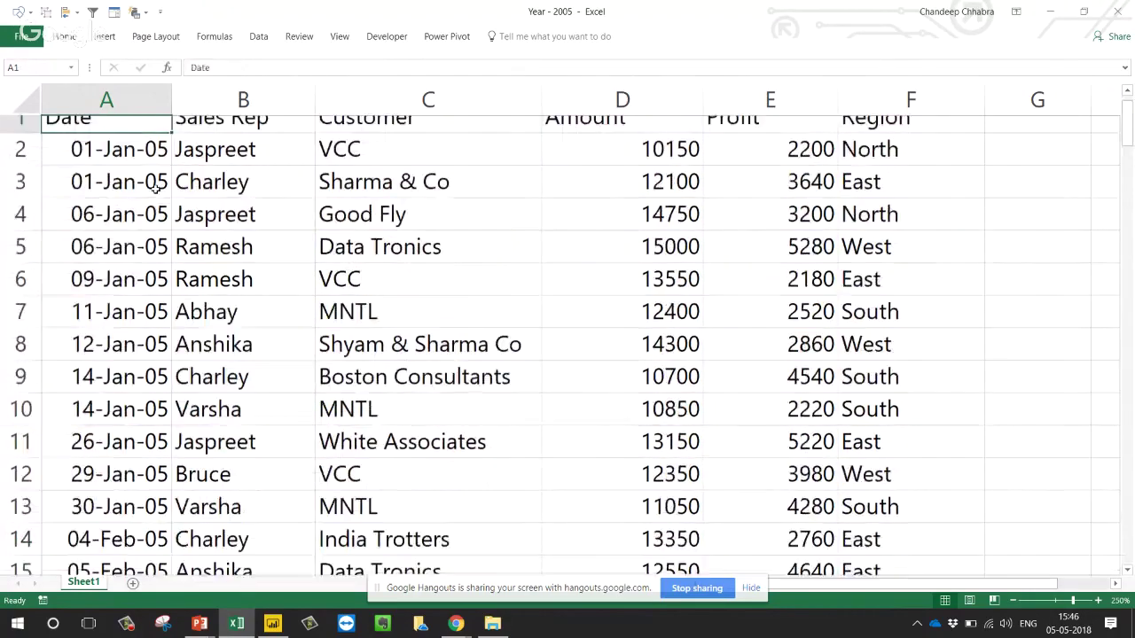
- Review the Customer, Amount, Profit and Region columns of the Year - 2005 workbook, and close it
key(Right)
key(Right)
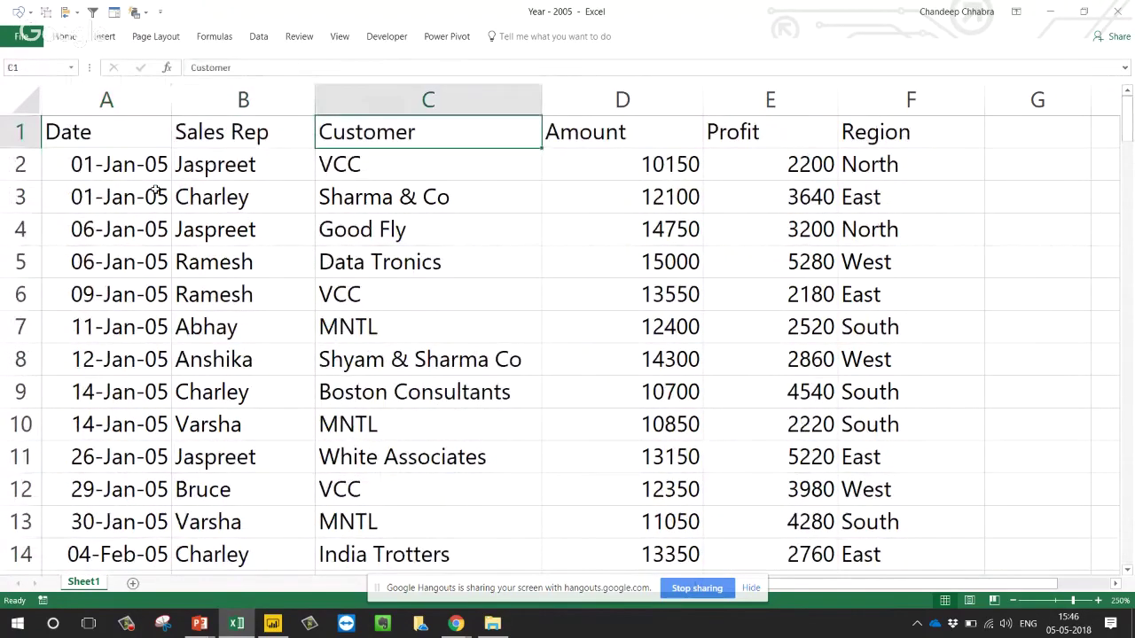
key(Right)
key(Down)
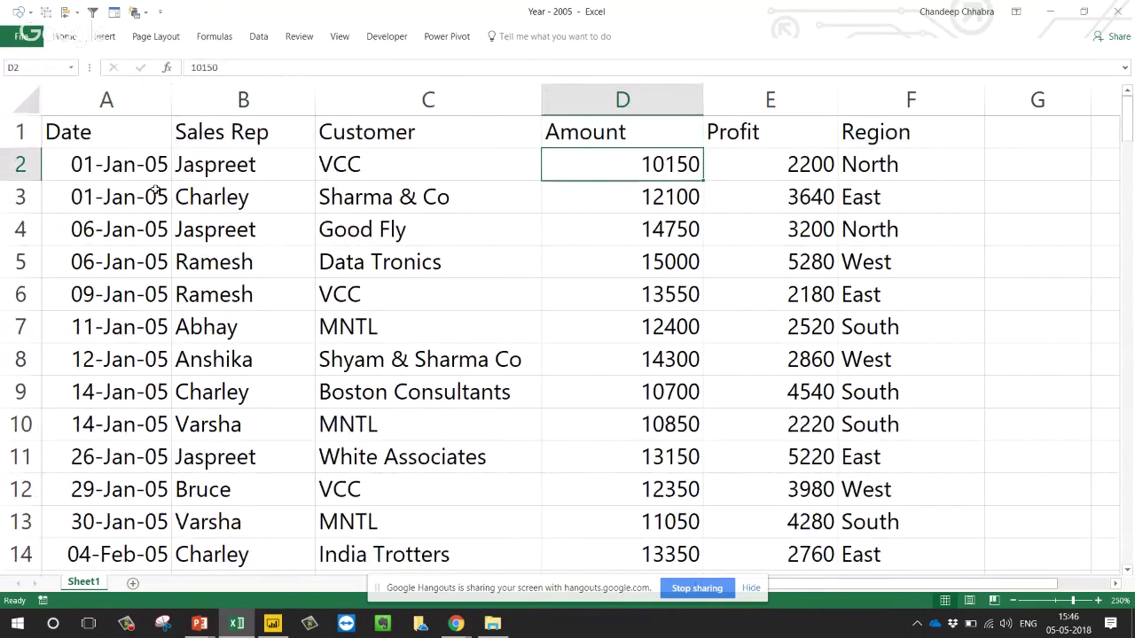
key(Right)
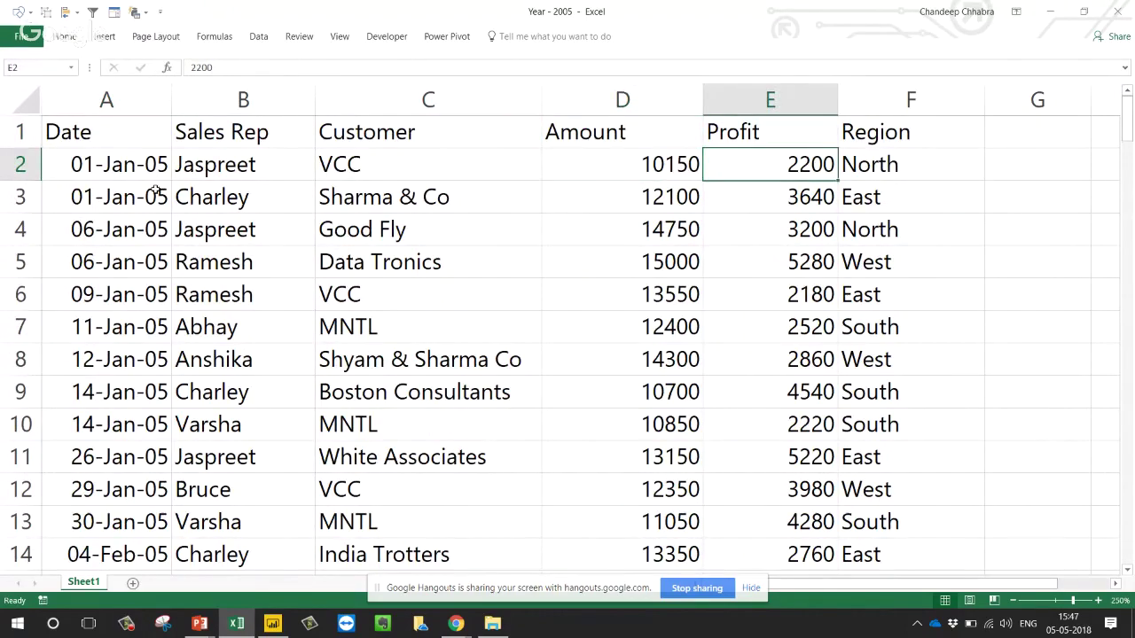
key(Right)
key(Up)
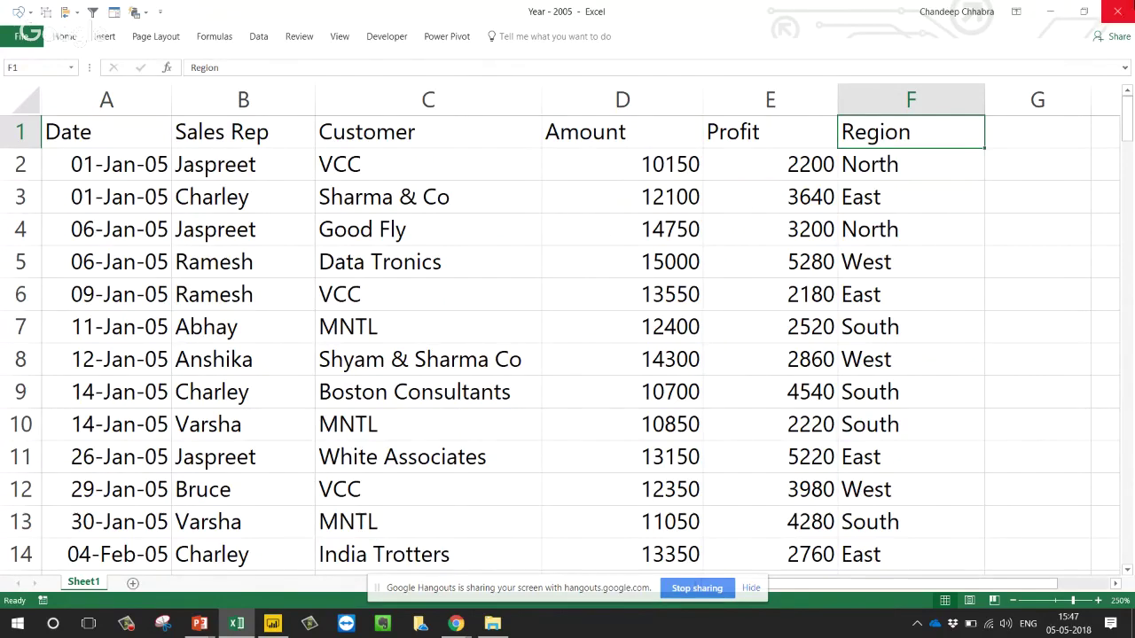
click(1116, 11)
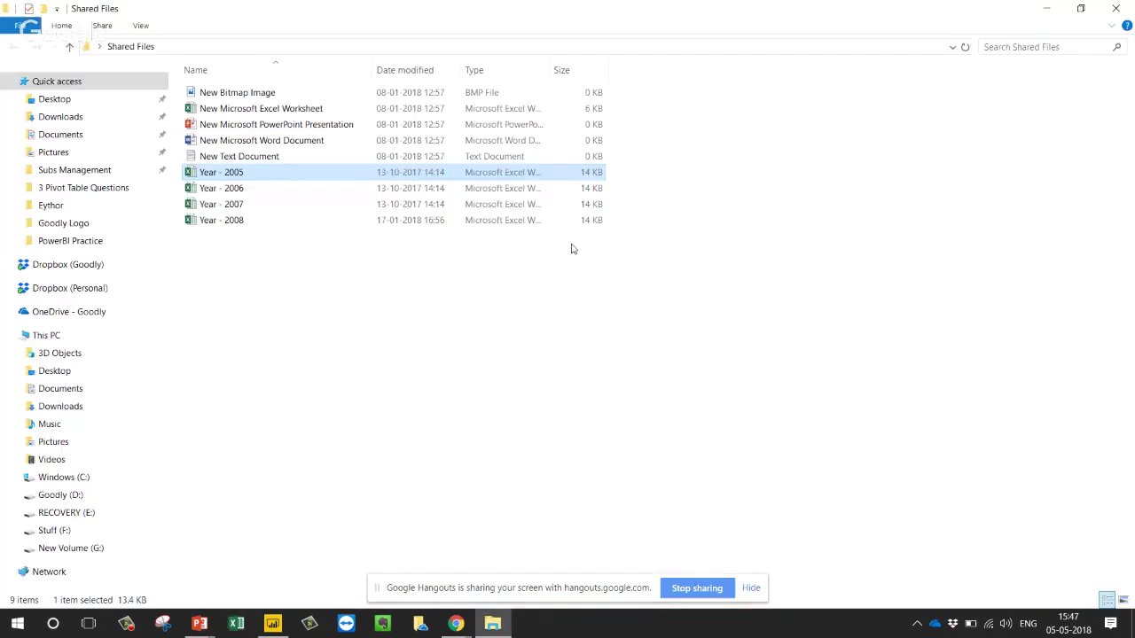
- Open the Year - 2008 workbook from Shared Files and examine the order of its column headings
click(249, 195)
double_click(245, 219)
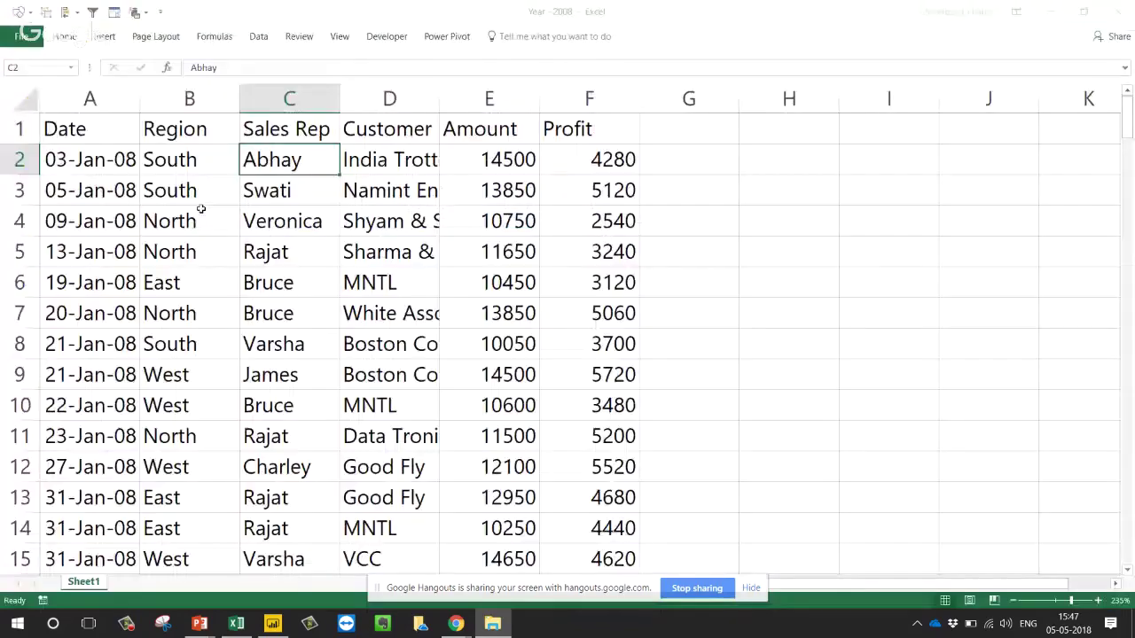
click(147, 184)
key(ctrl+Home)
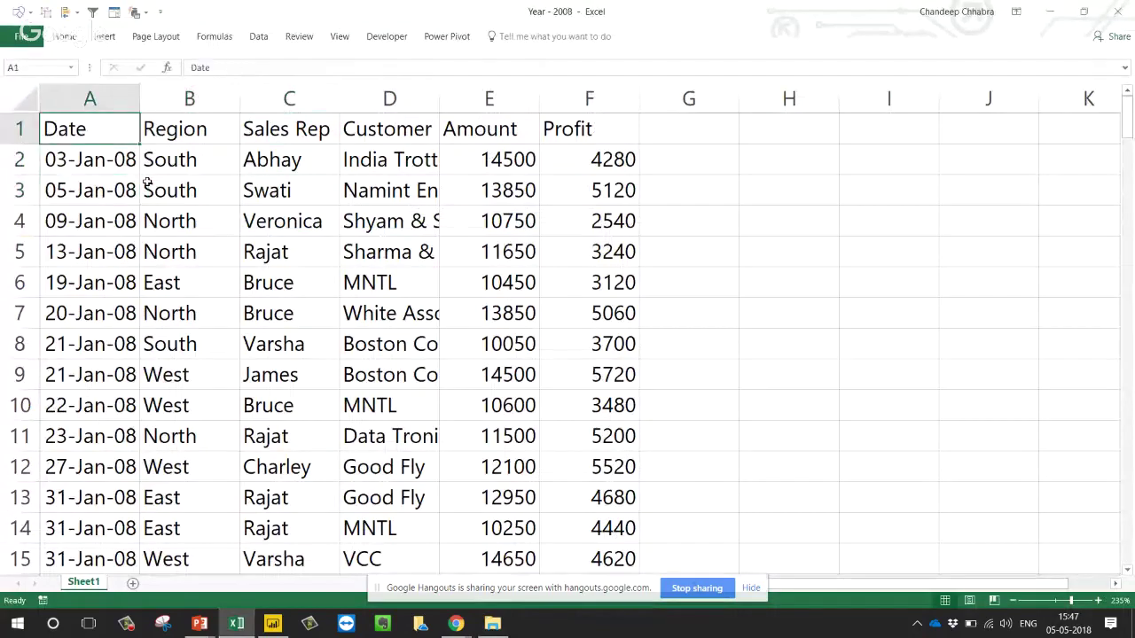
key(Right)
key(Right)
key(Home)
- Inspect the first and last dates in the Year - 2008 workbook, and close it
key(ctrl+Down)
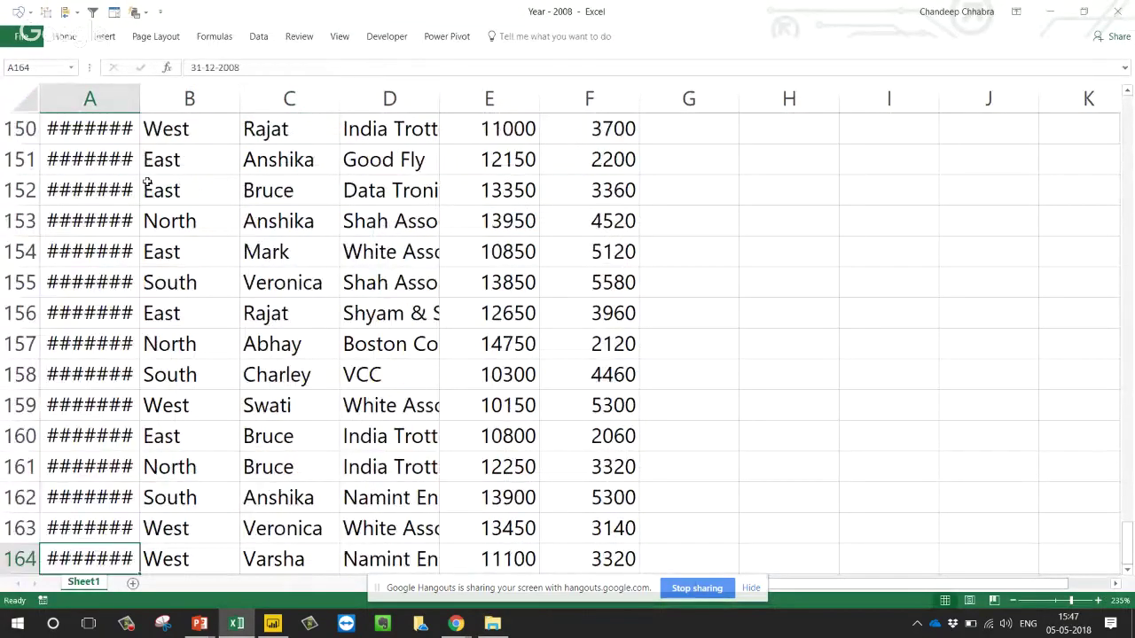
key(Up)
key(Up)
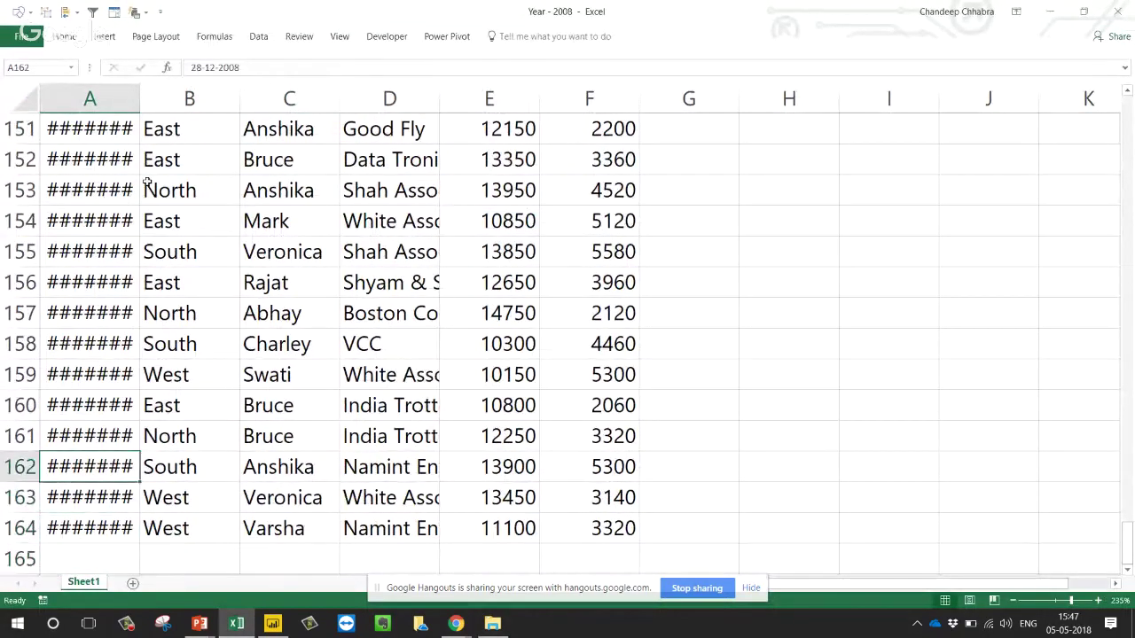
key(ctrl+Up)
key(Down)
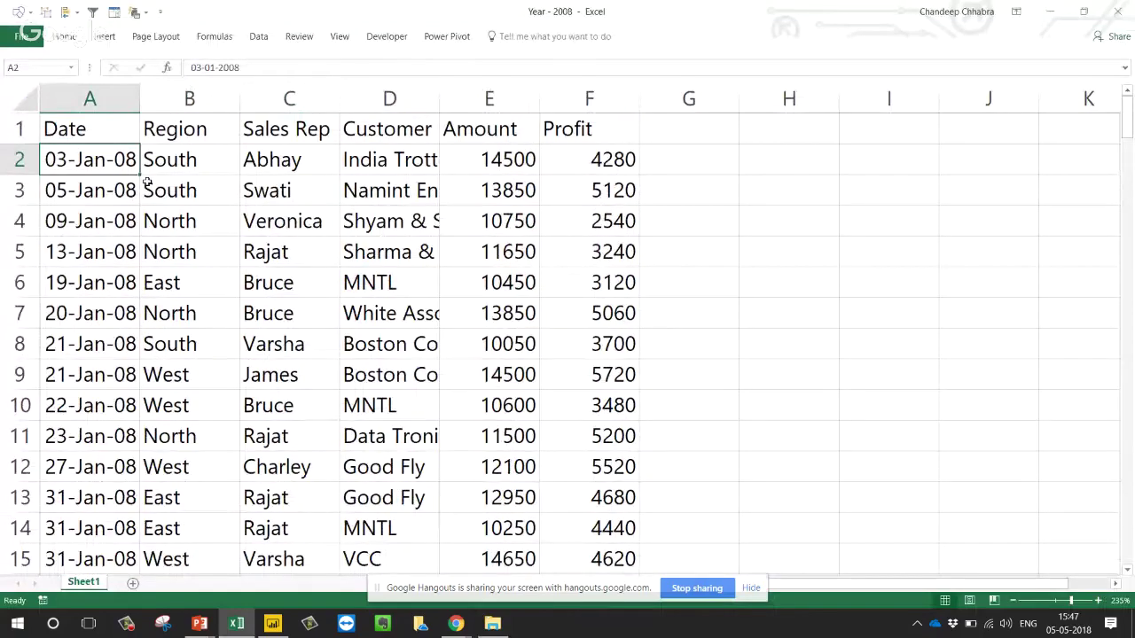
key(Up)
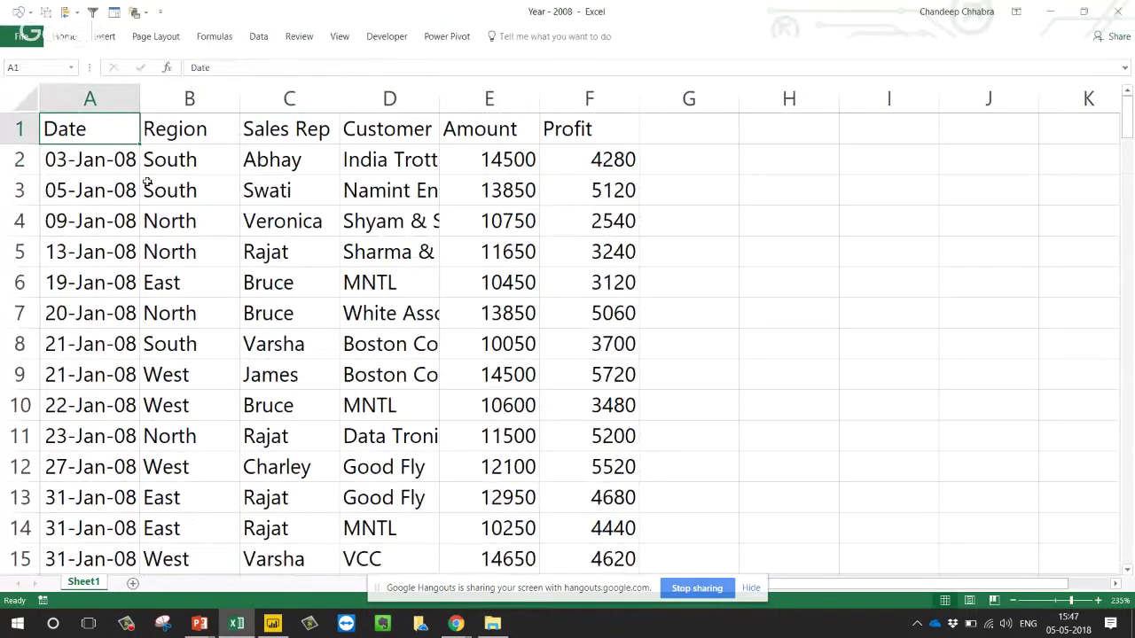
click(1118, 12)
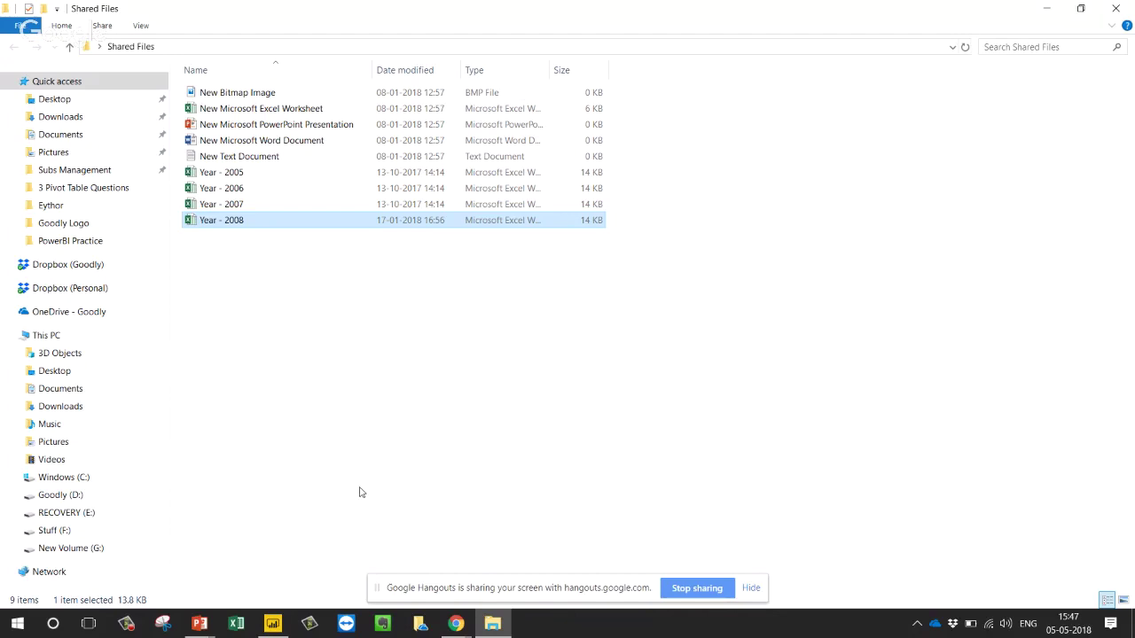
- Switch to Excel and create a blank workbook
key(Return)
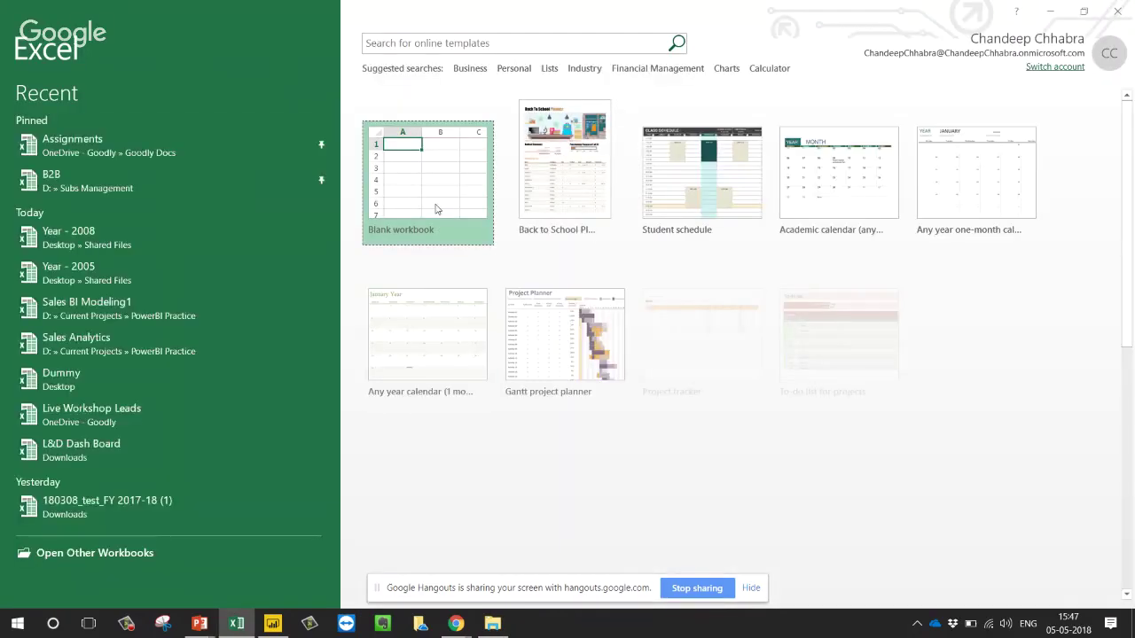
click(436, 209)
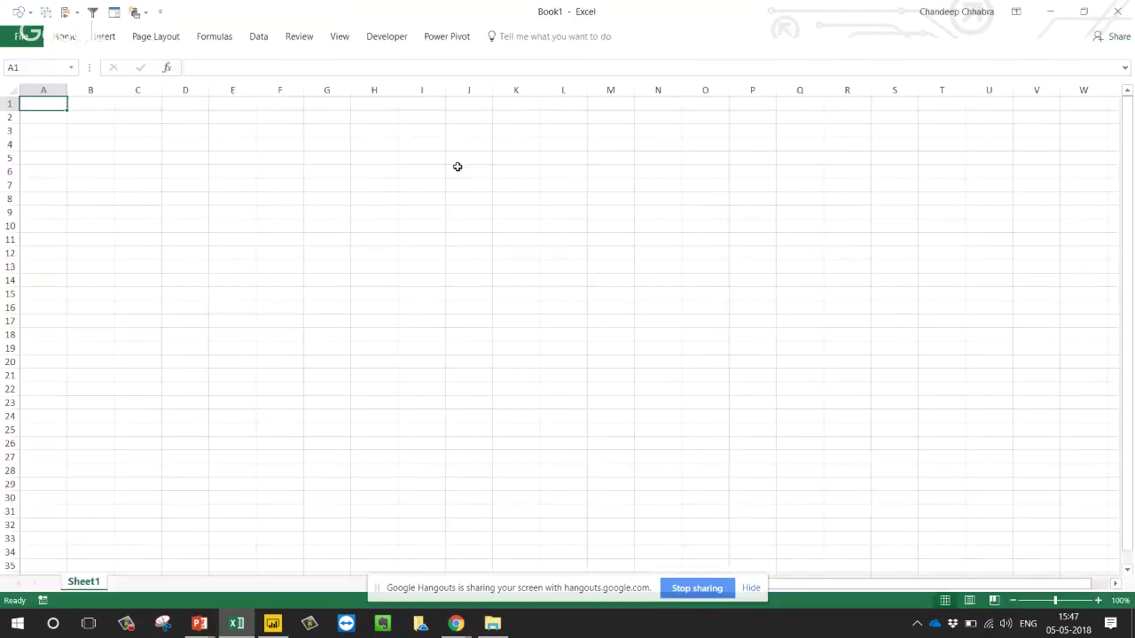
click(472, 278)
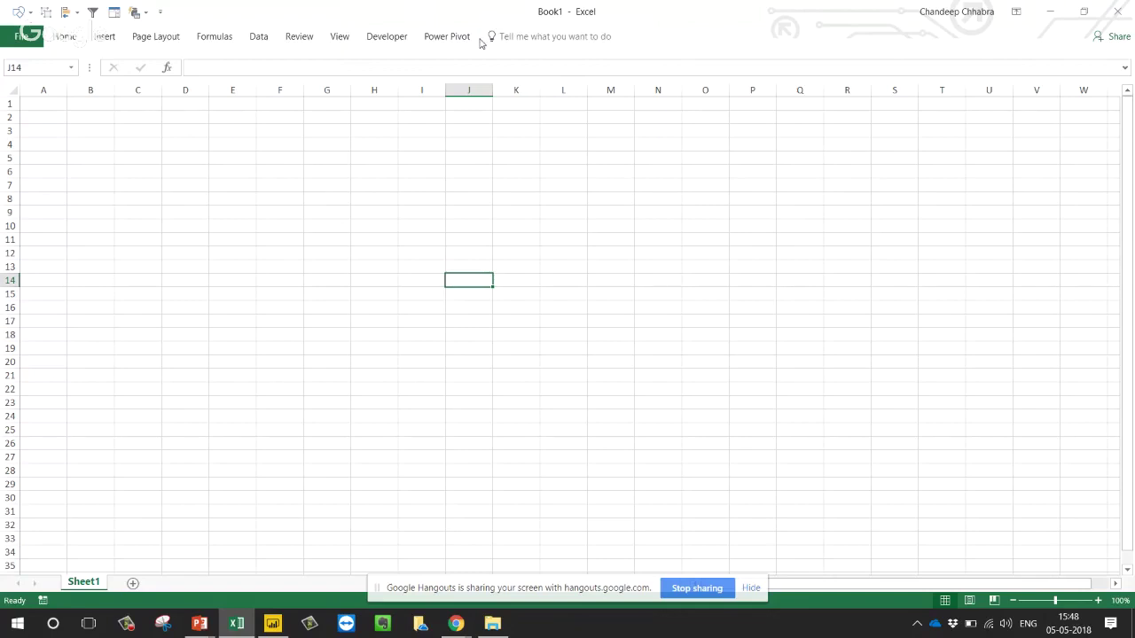
- Get data from the folder C:\Users\Goodly\Desktop\Shared Files and open its file list for editing in the Query Editor
click(259, 43)
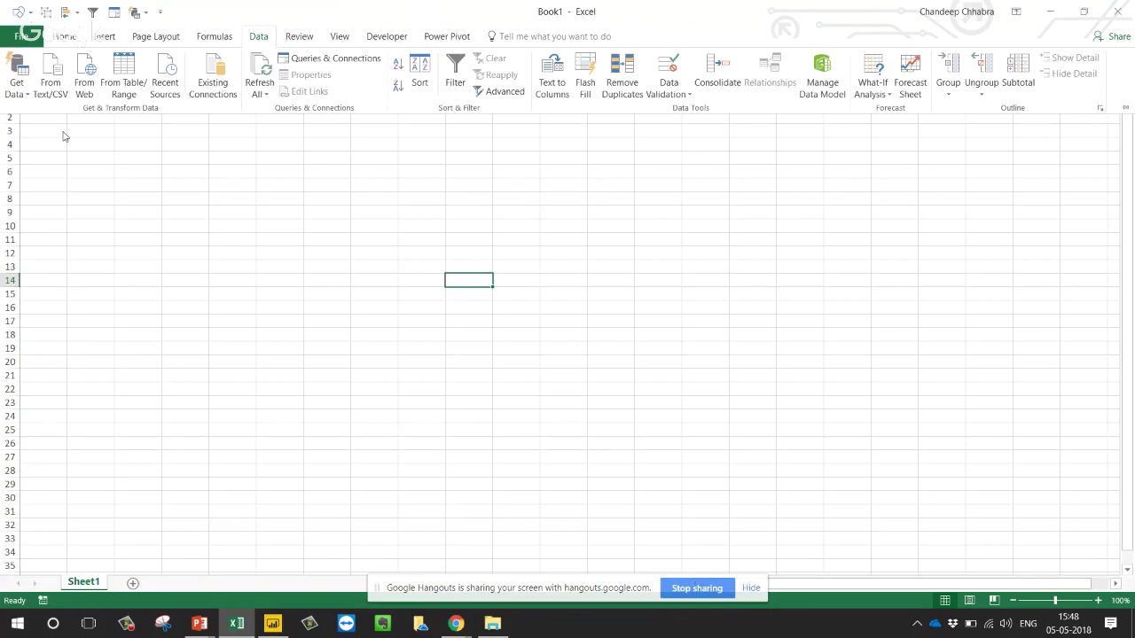
click(18, 84)
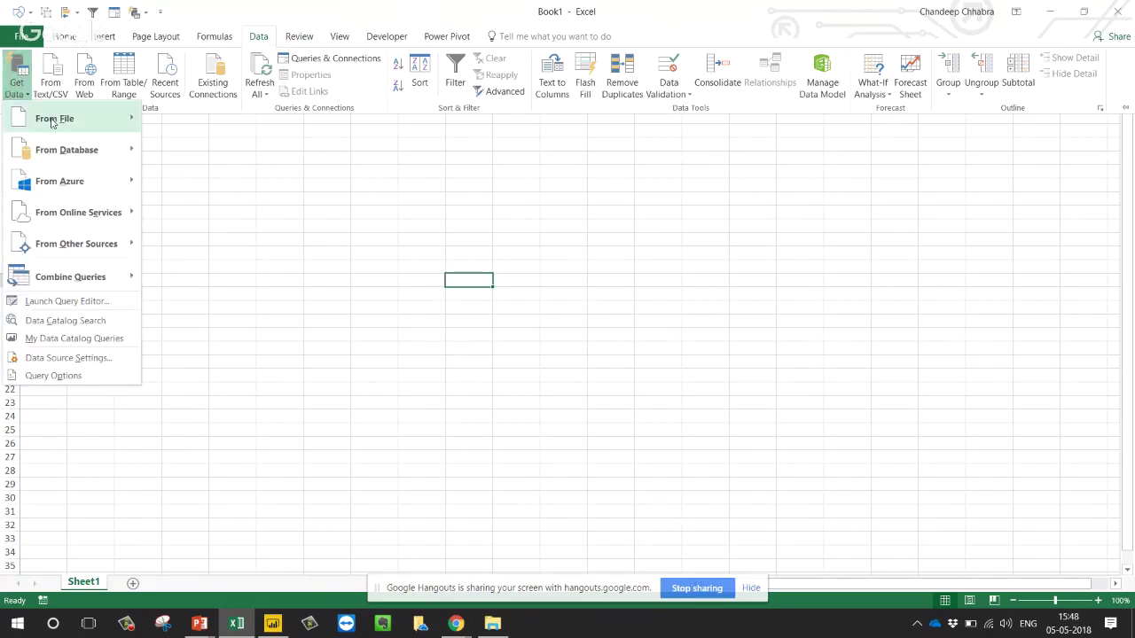
mouse_move(52, 122)
click(216, 247)
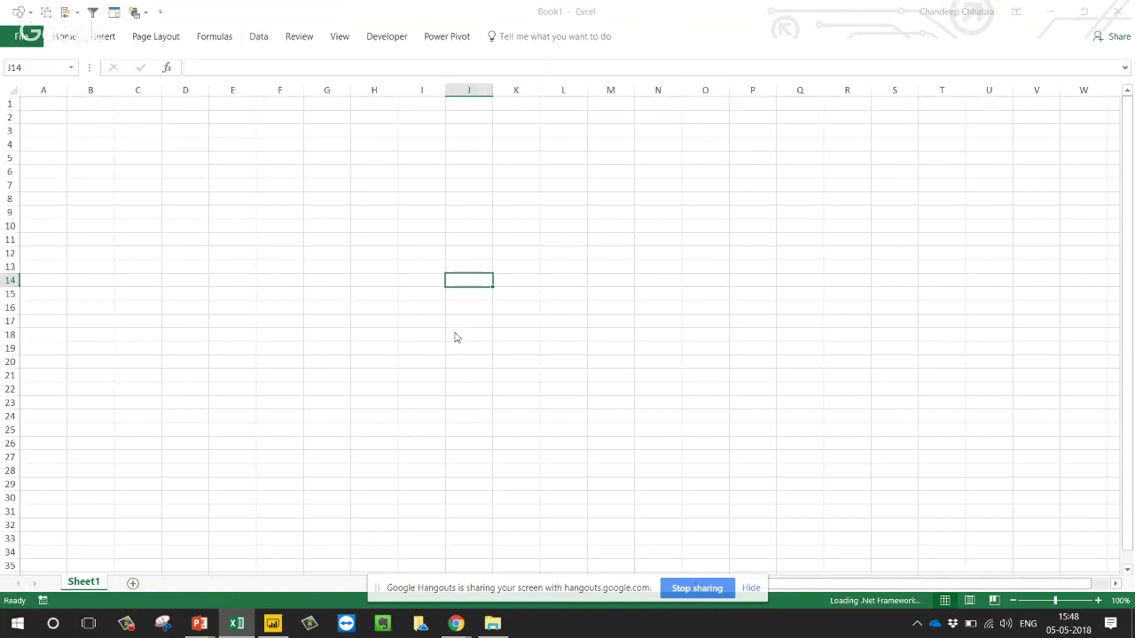
click(687, 291)
scroll(660, 290, down, 1)
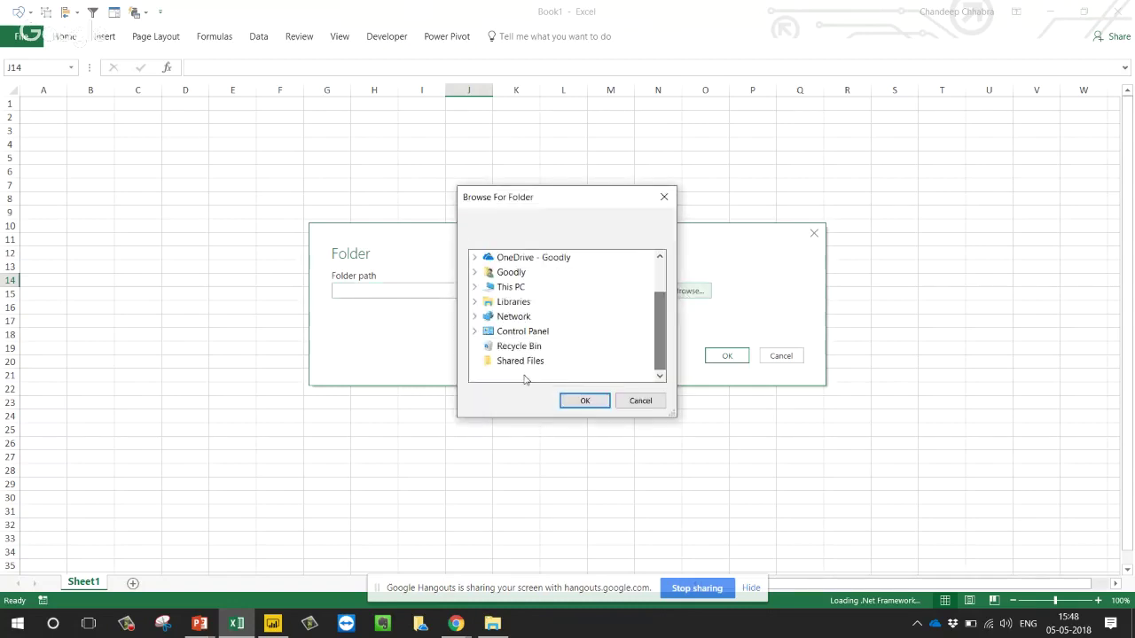
click(520, 363)
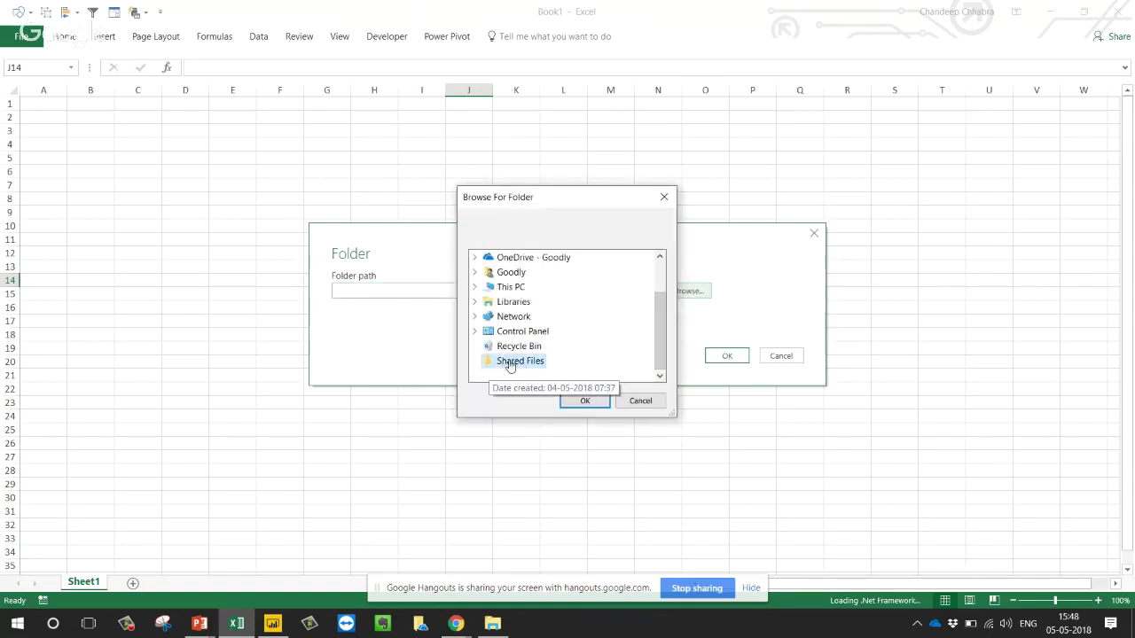
click(585, 400)
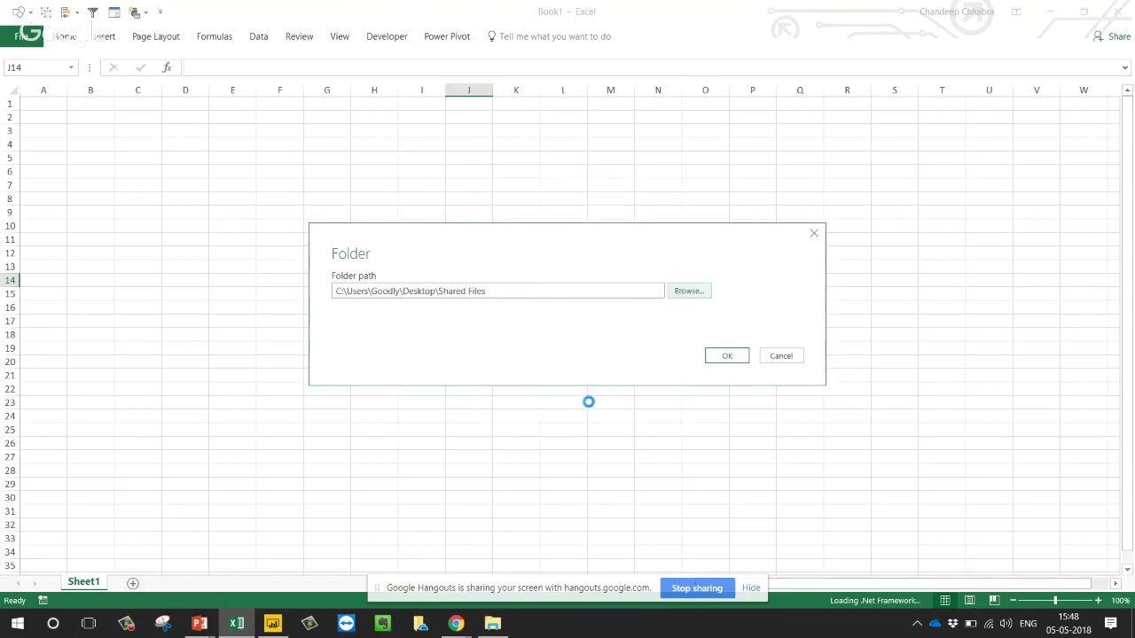
click(732, 357)
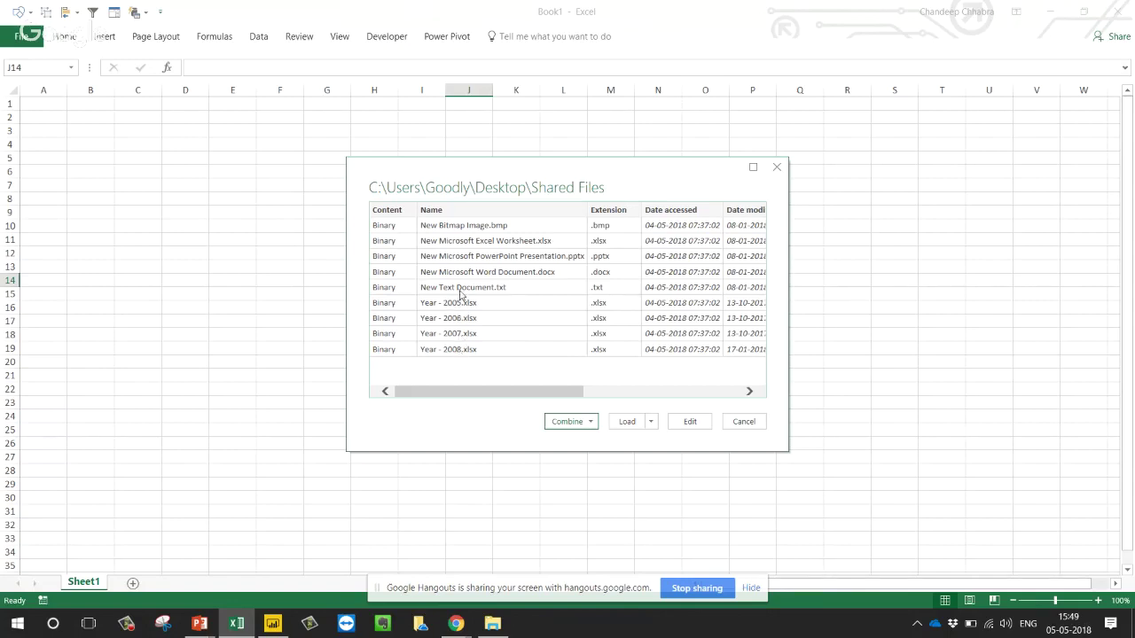
click(690, 422)
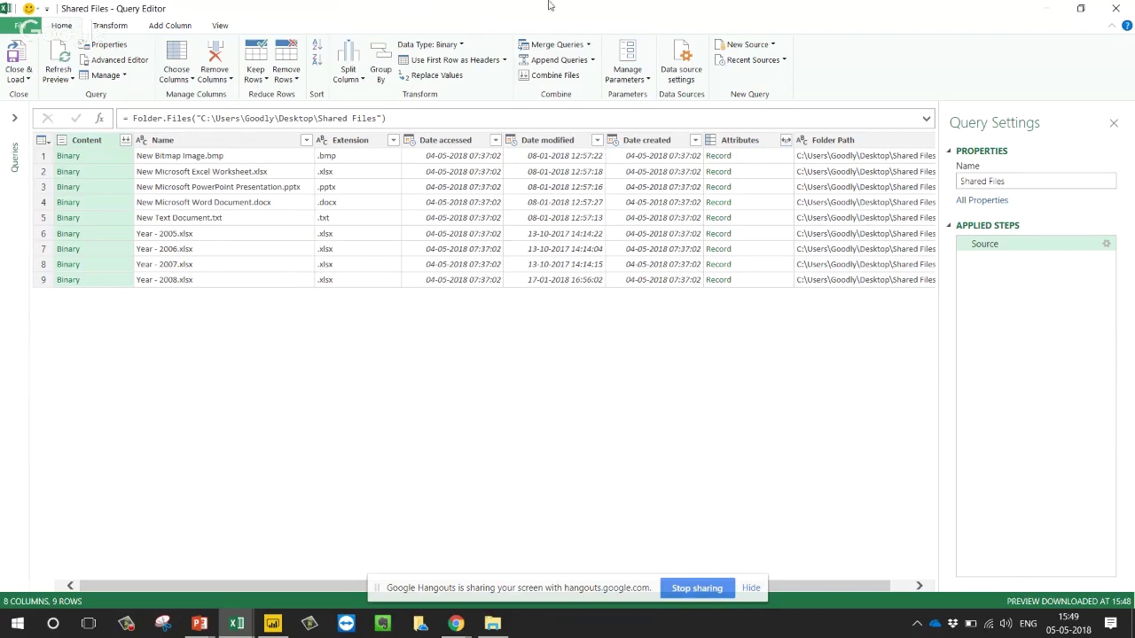
drag(562, 16, 573, 139)
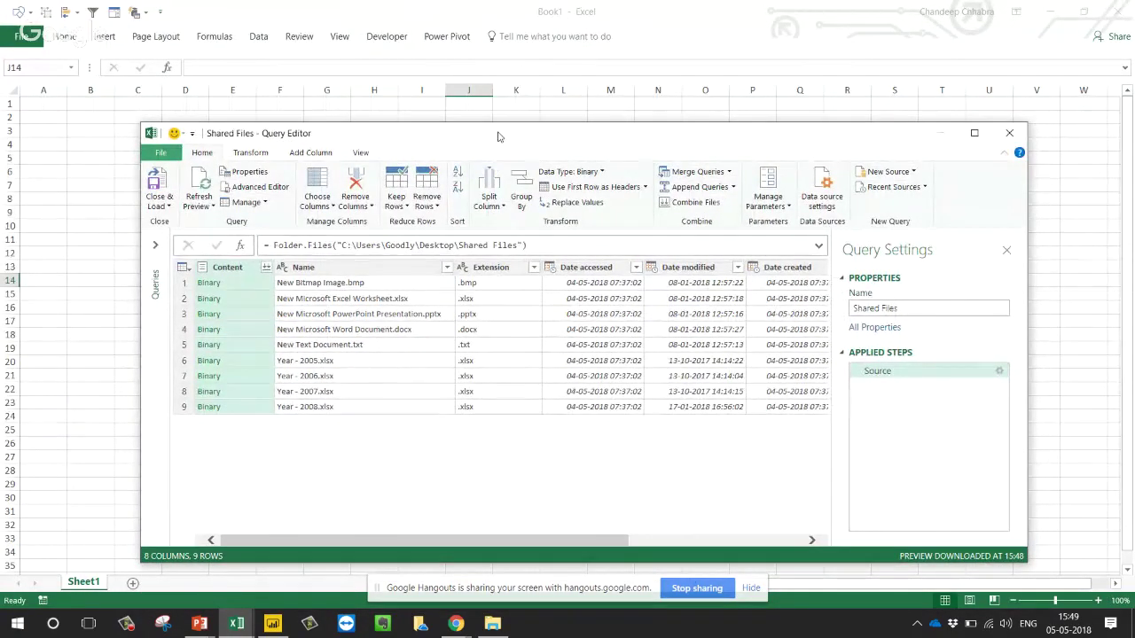
drag(499, 133, 508, 131)
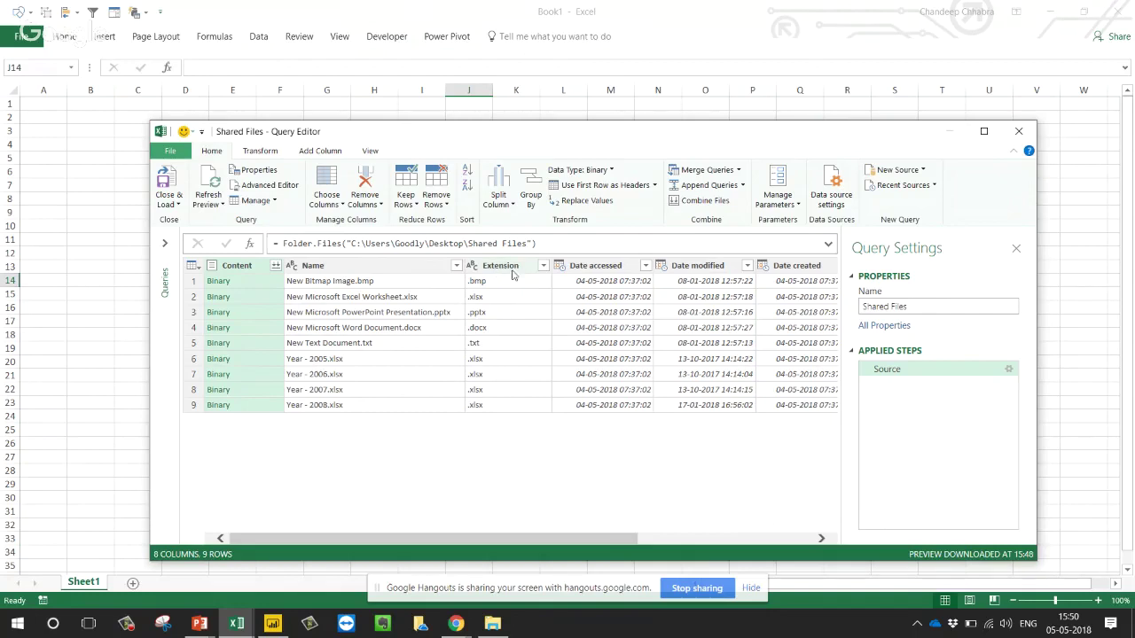
click(545, 270)
click(544, 267)
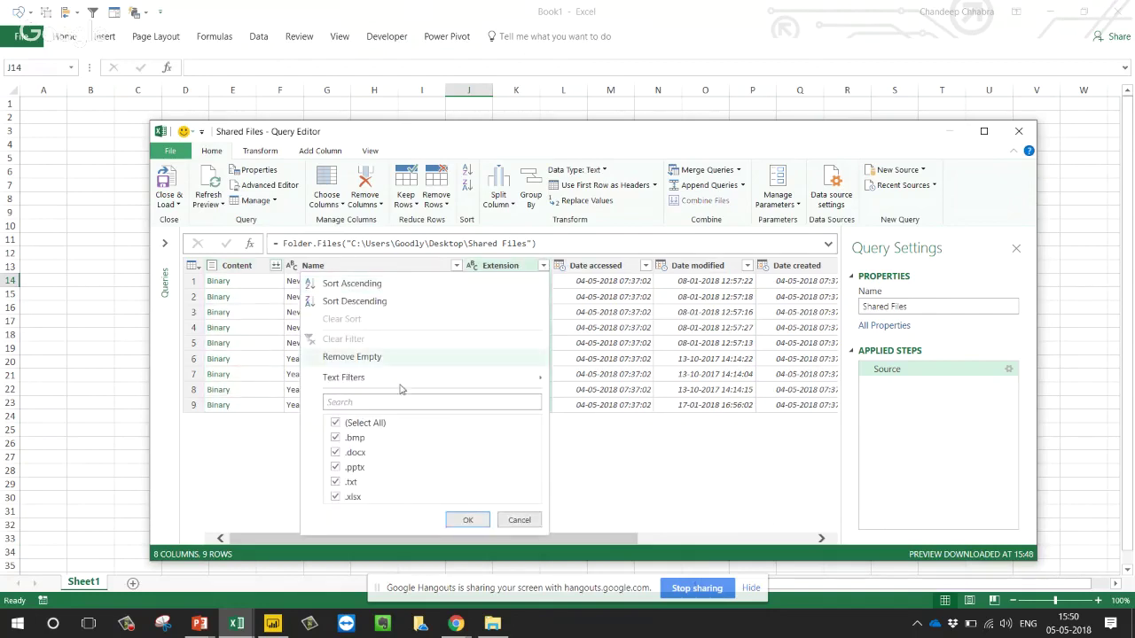
click(569, 132)
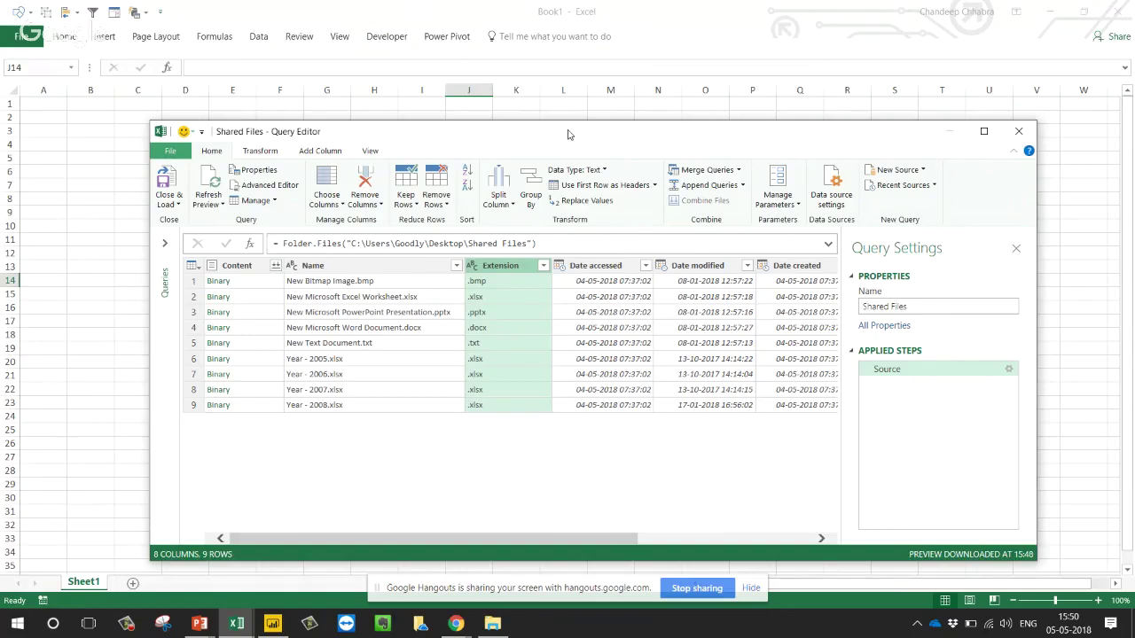
double_click(568, 132)
- Filter the Extension column to keep only .xlsx files
click(393, 140)
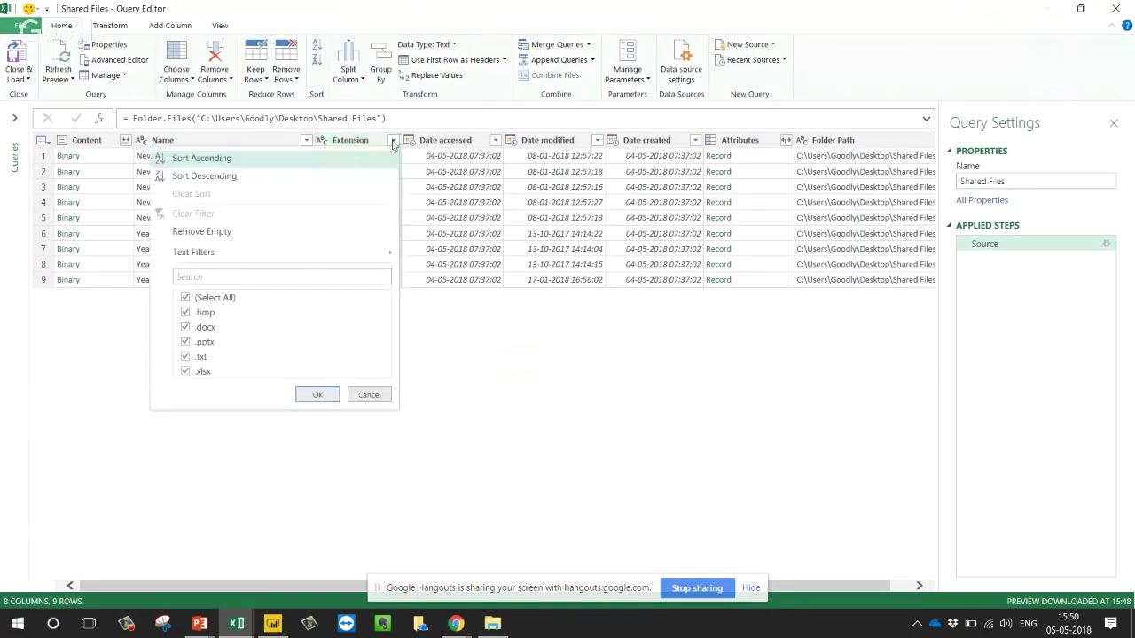
click(186, 297)
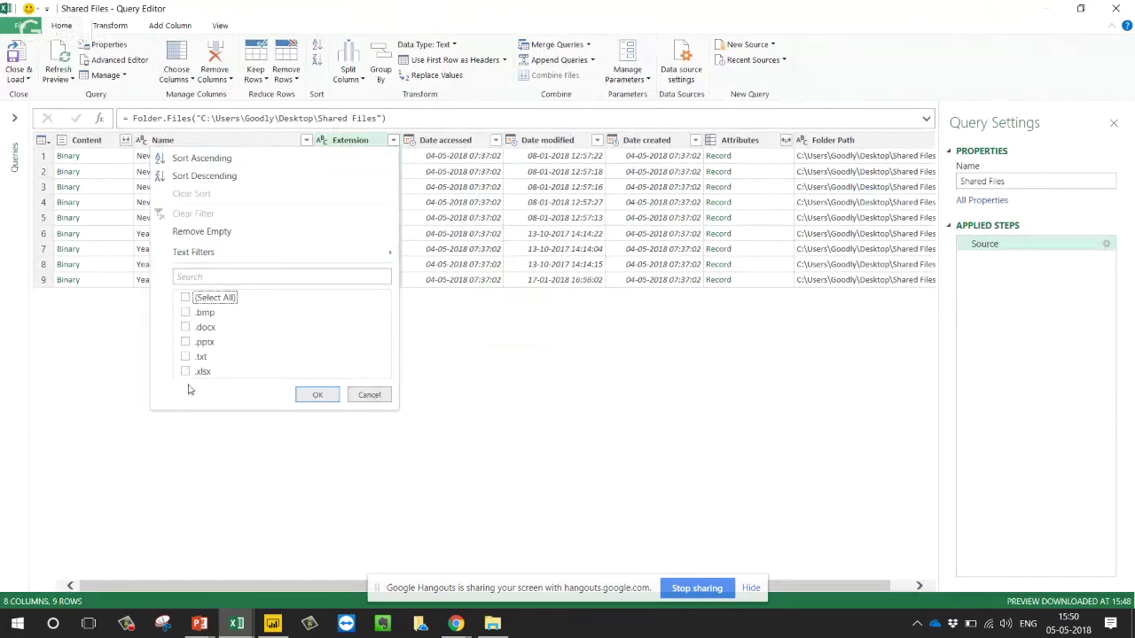
click(185, 371)
click(319, 395)
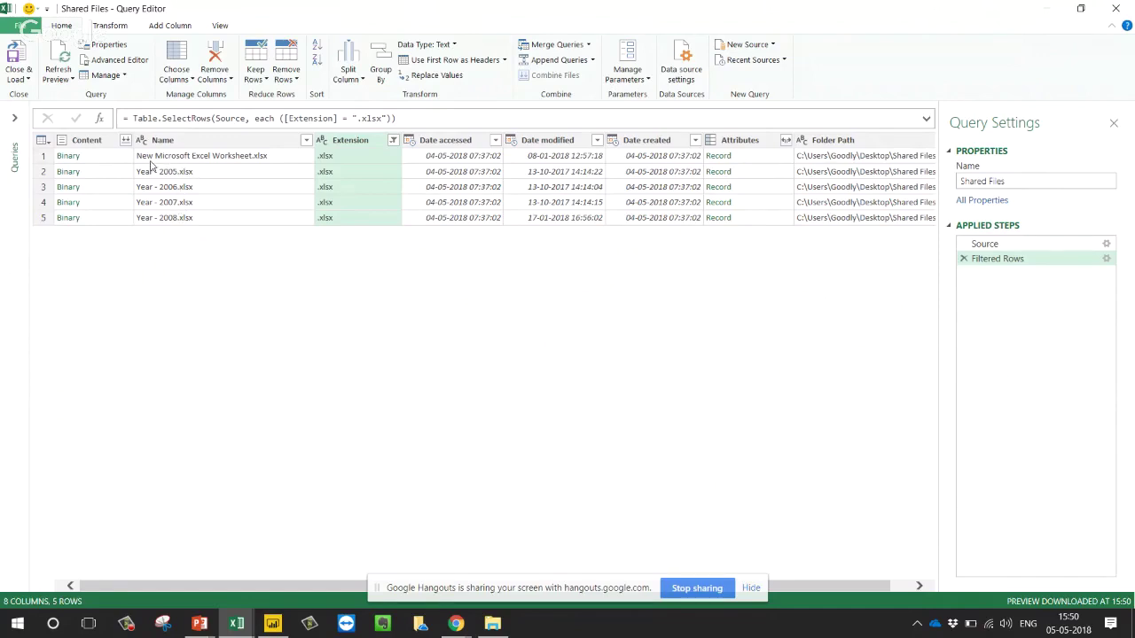
- Filter the Name column to keep only files whose name begins with "Year - 20"
click(249, 141)
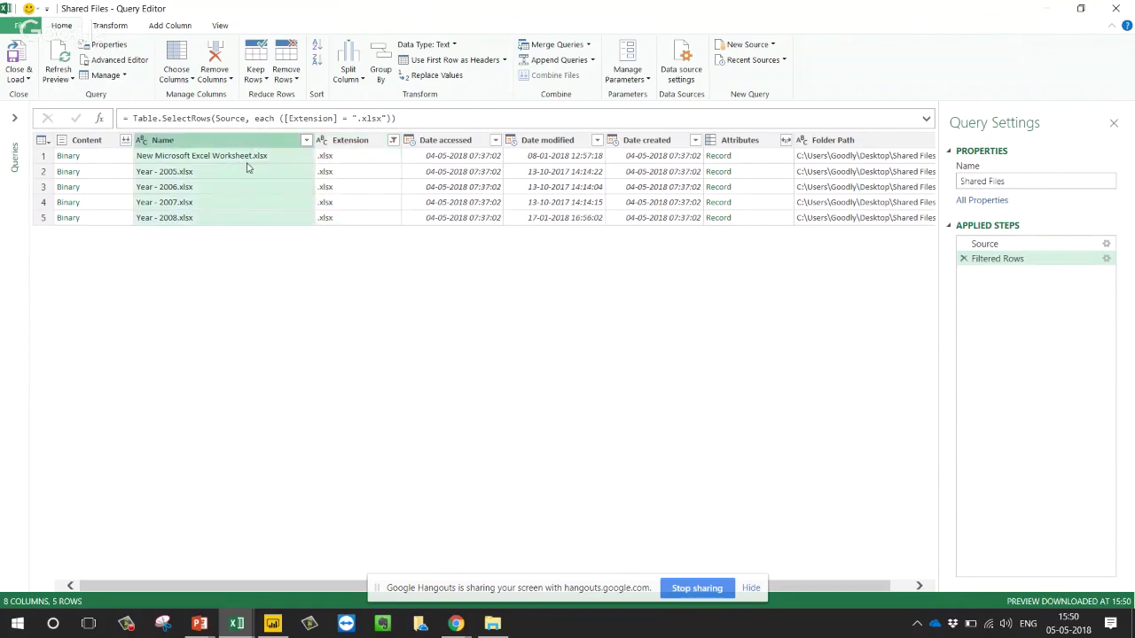
click(306, 140)
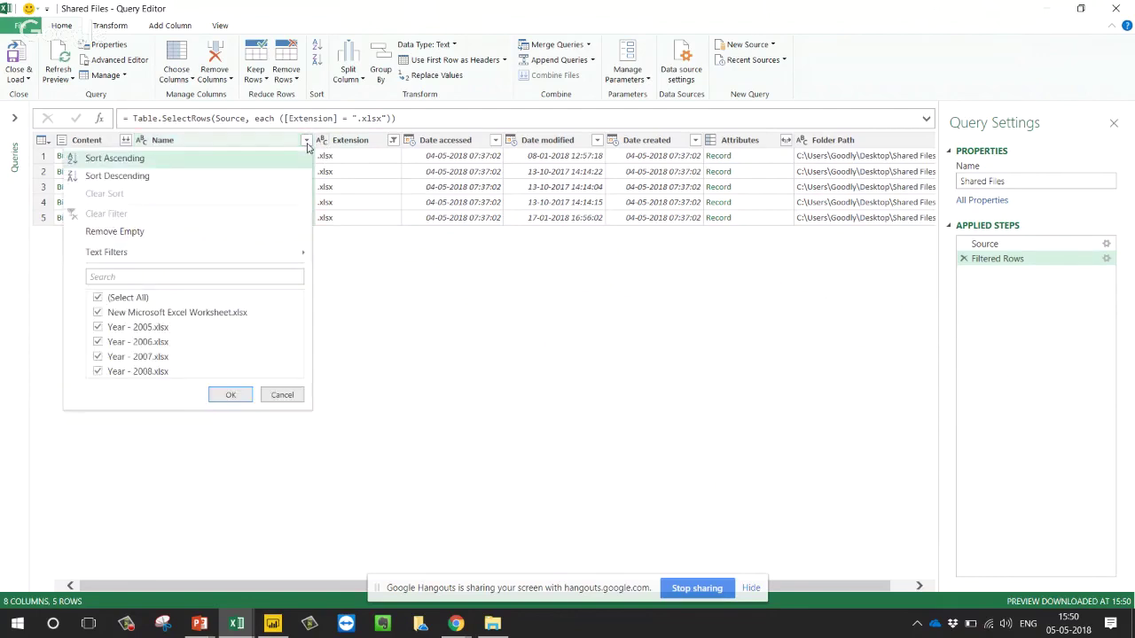
mouse_move(226, 255)
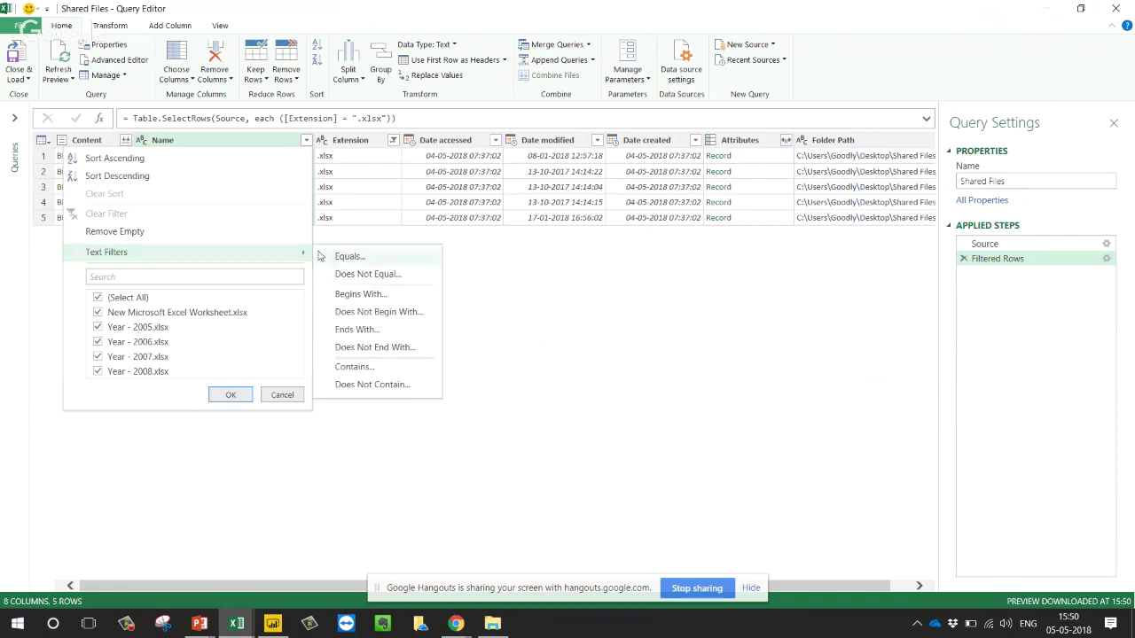
click(348, 295)
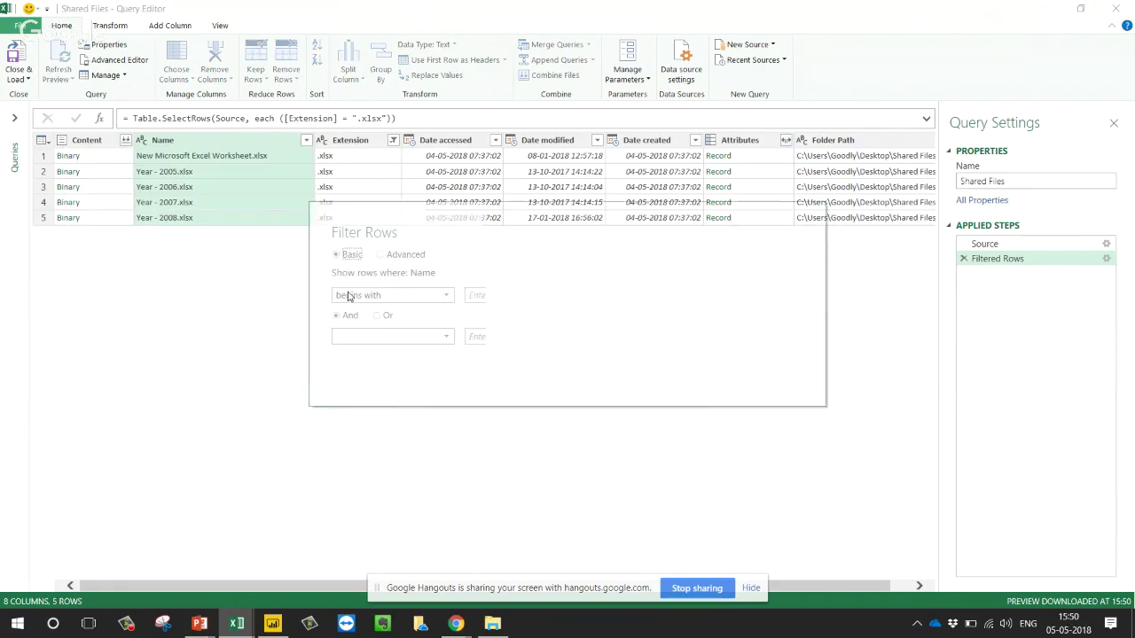
click(501, 295)
text(Year - 20)
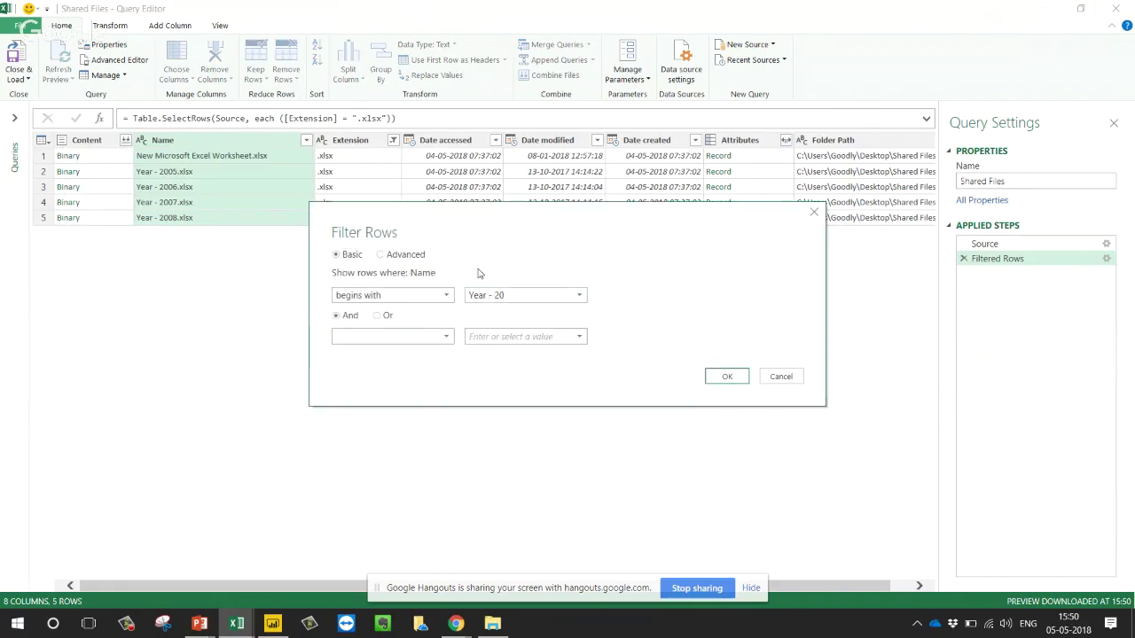
click(722, 374)
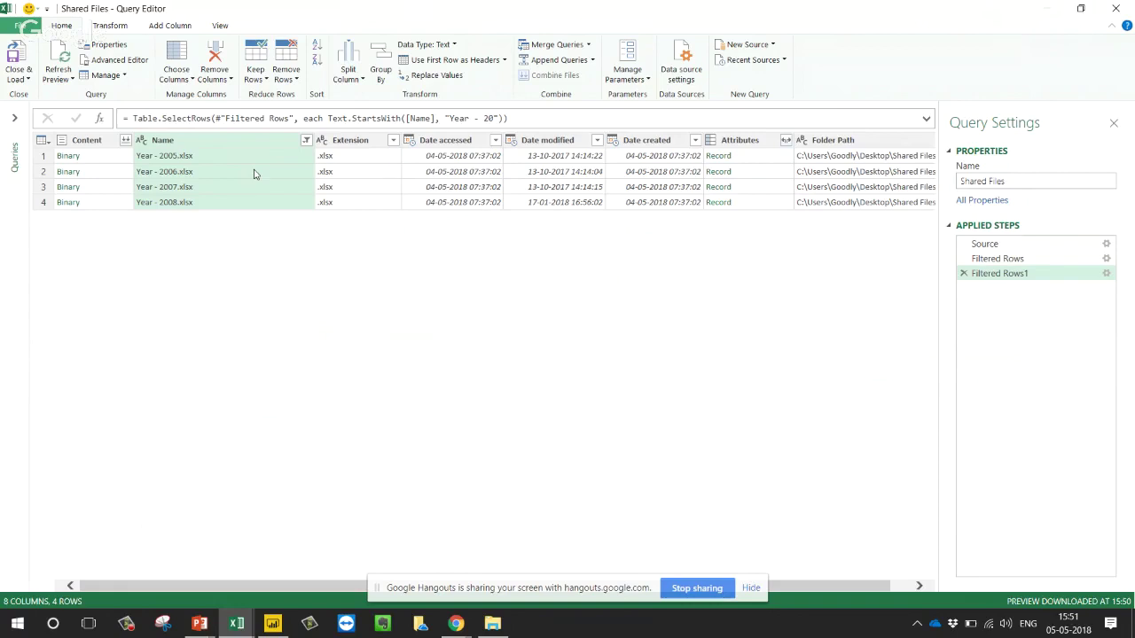
- Remove all columns of the Shared Files query except Content
click(99, 140)
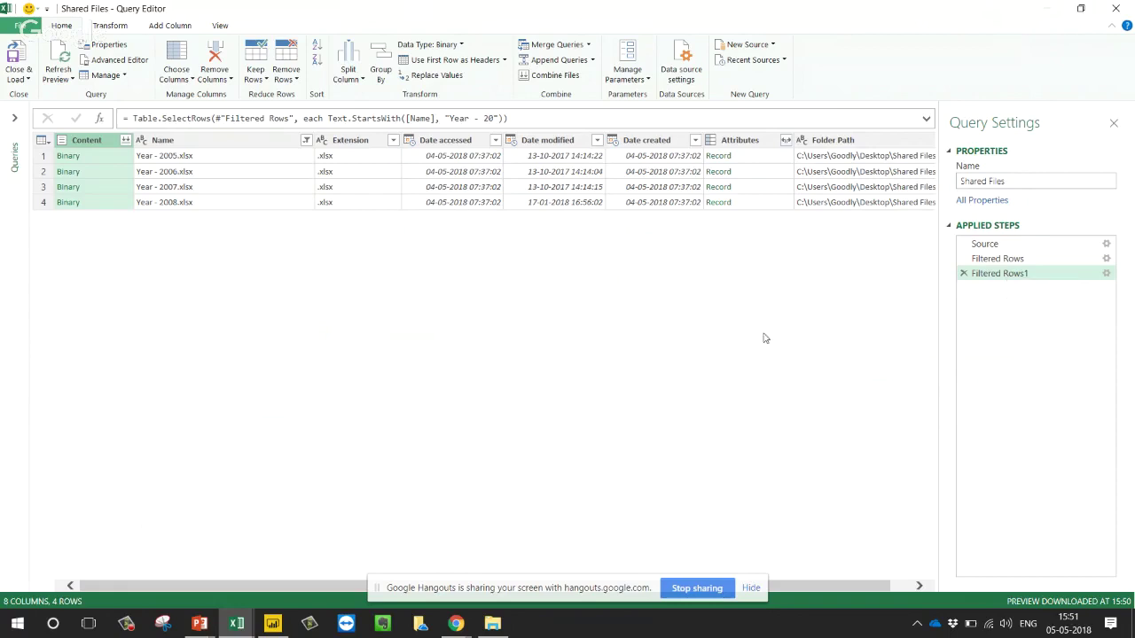
right_click(89, 146)
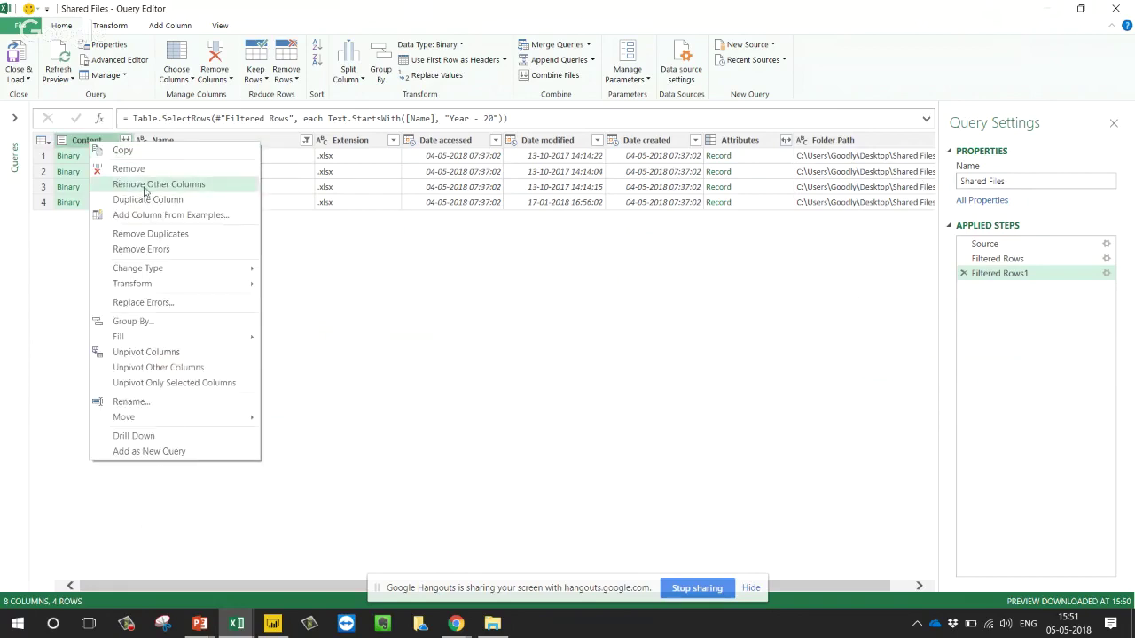
click(185, 188)
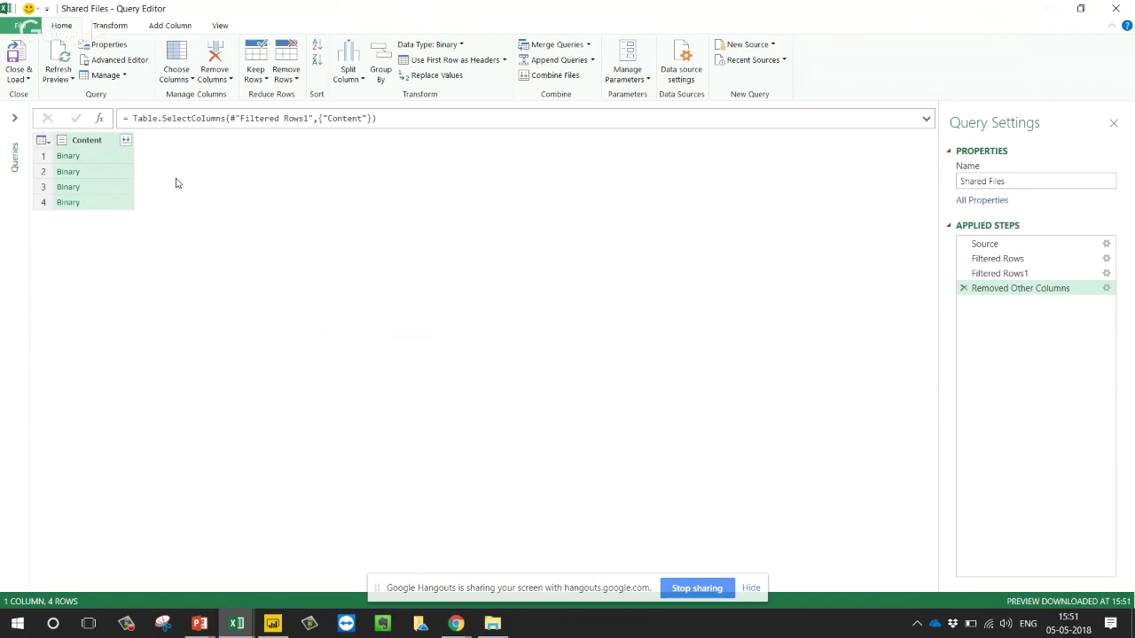
- Combine the files in the Content column by extracting Sheet1, with the first file as the example, and collapse the query list
click(125, 141)
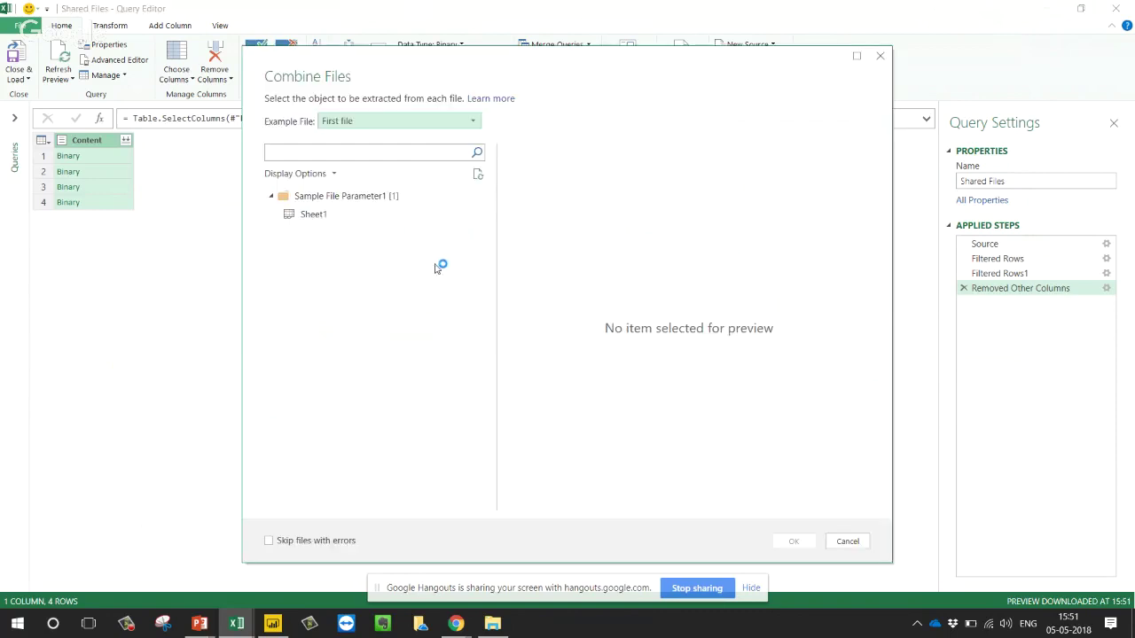
click(306, 216)
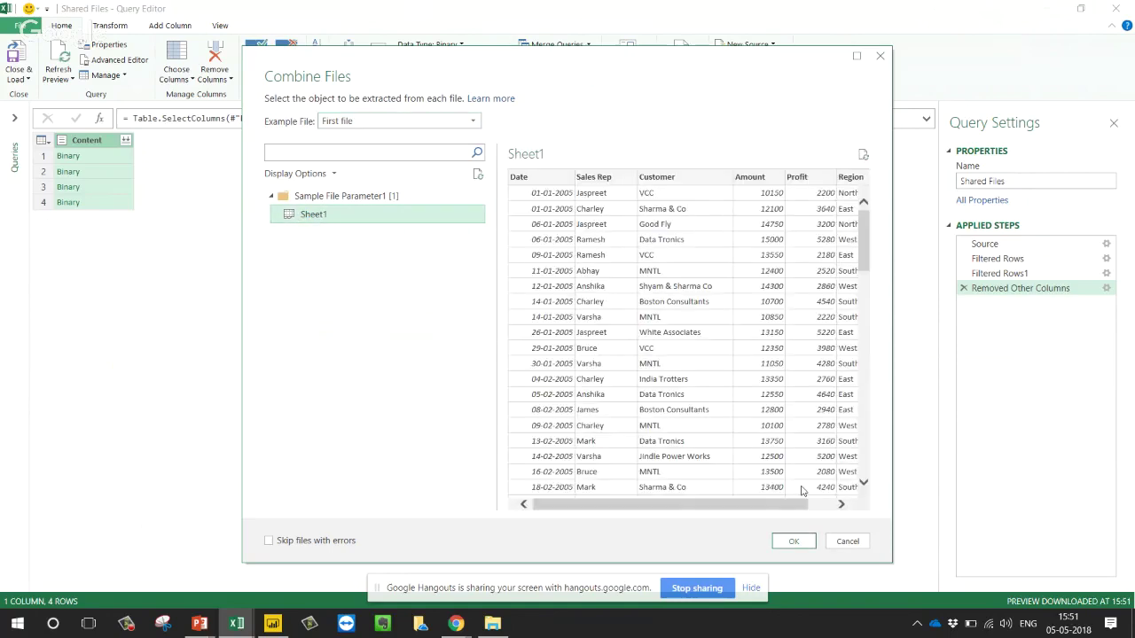
click(800, 542)
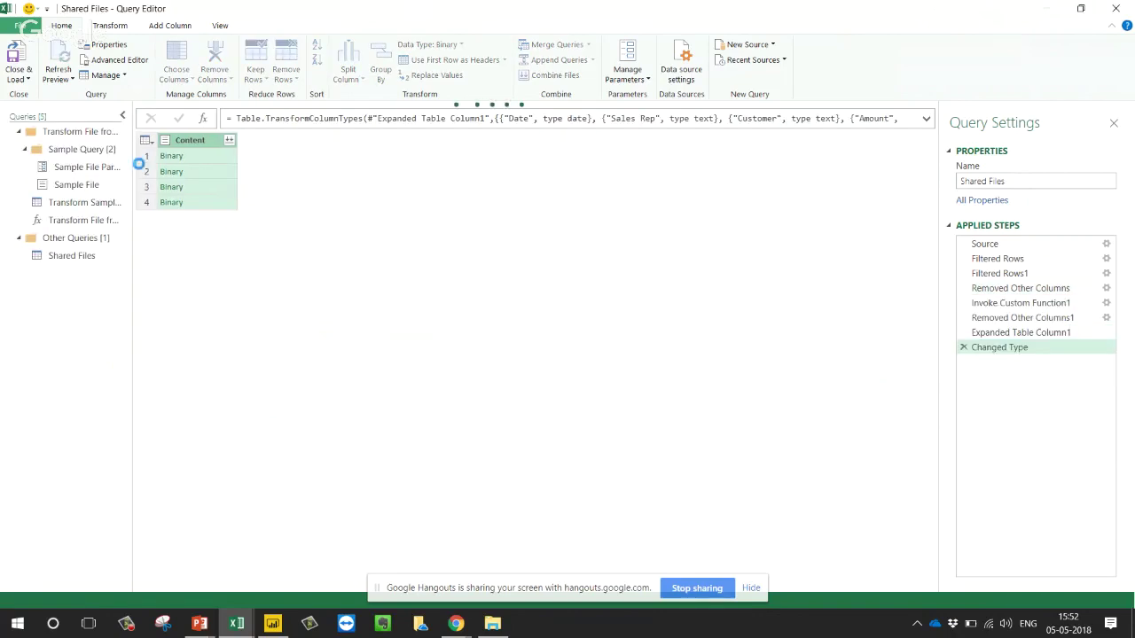
click(122, 116)
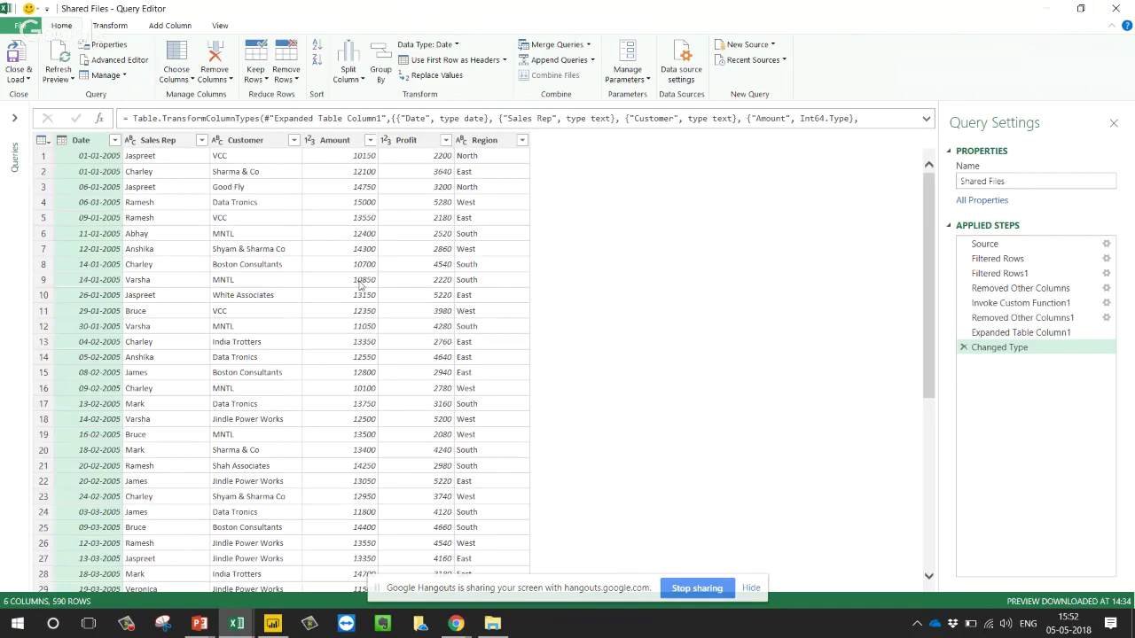
- Close the Query Editor and load the combined query as a table on a new worksheet
double_click(296, 6)
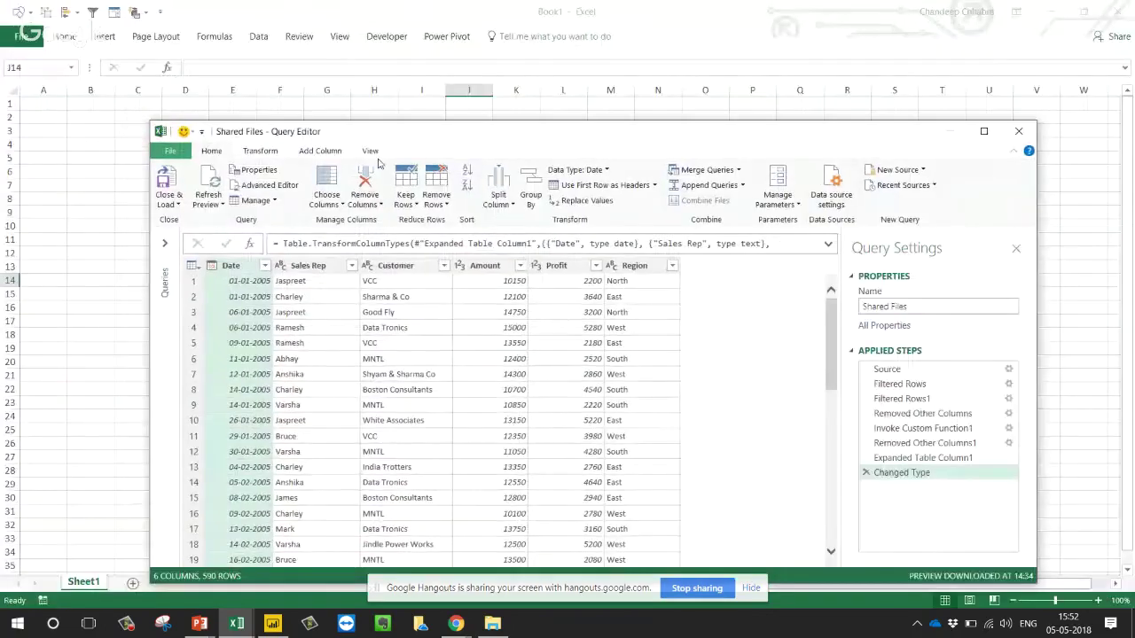
drag(393, 139, 446, 102)
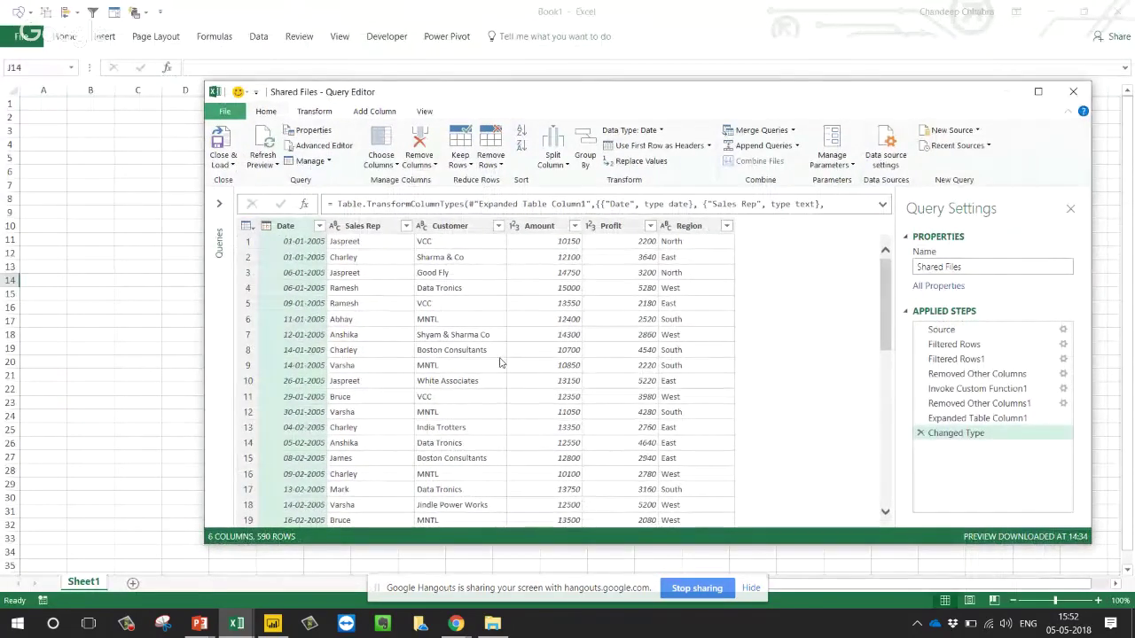
click(221, 165)
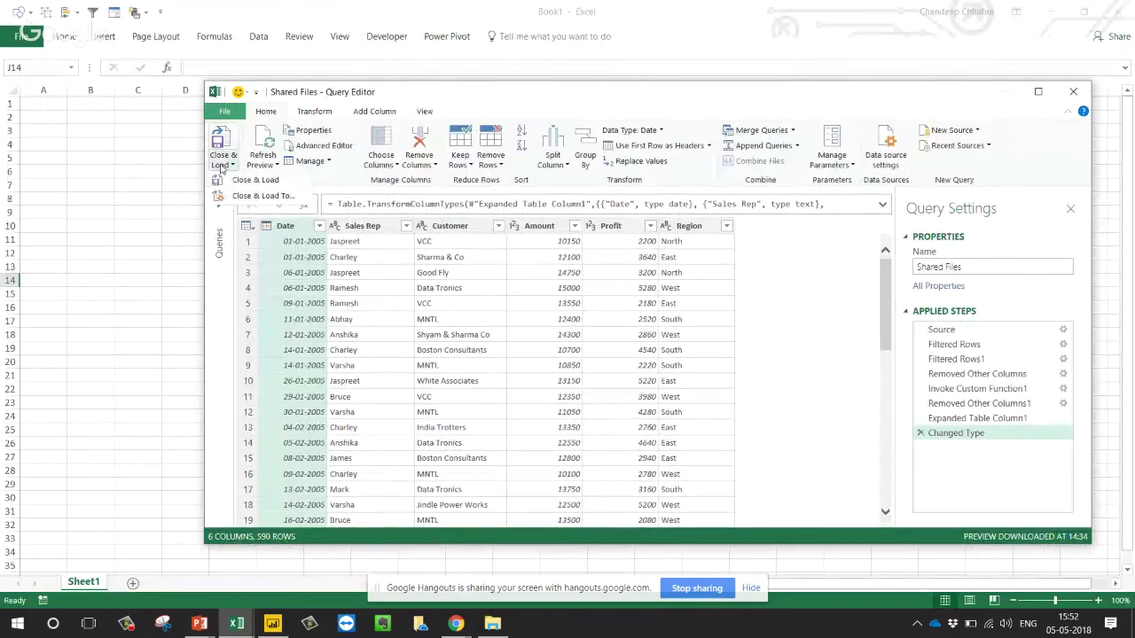
click(262, 195)
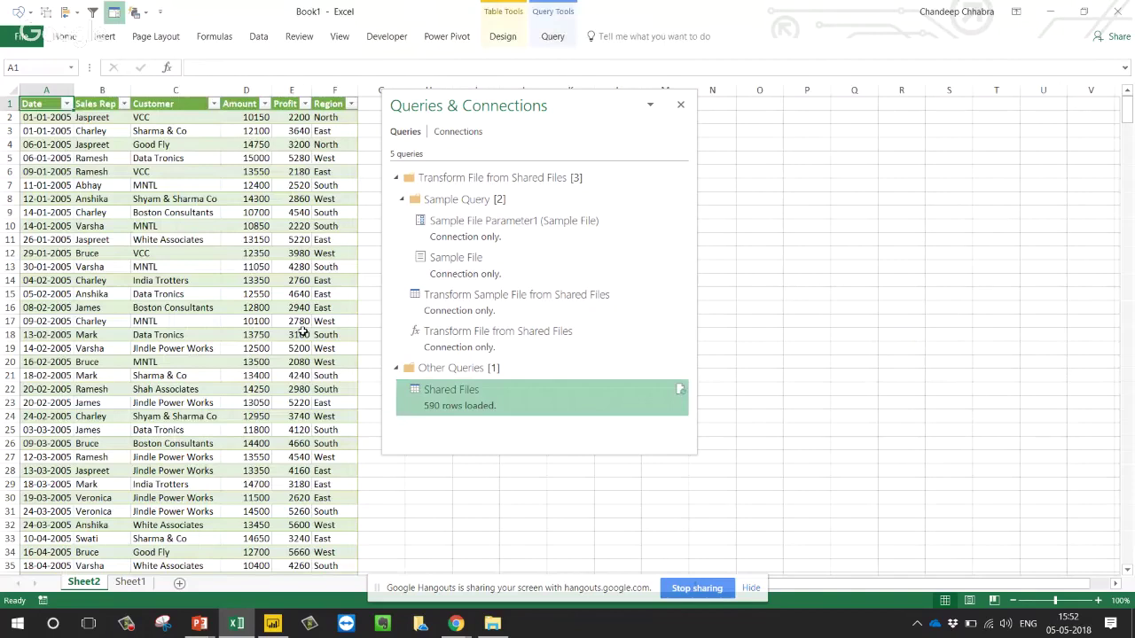
- Inspect which years the Date column of the loaded table contains, leaving the table unfiltered
click(67, 103)
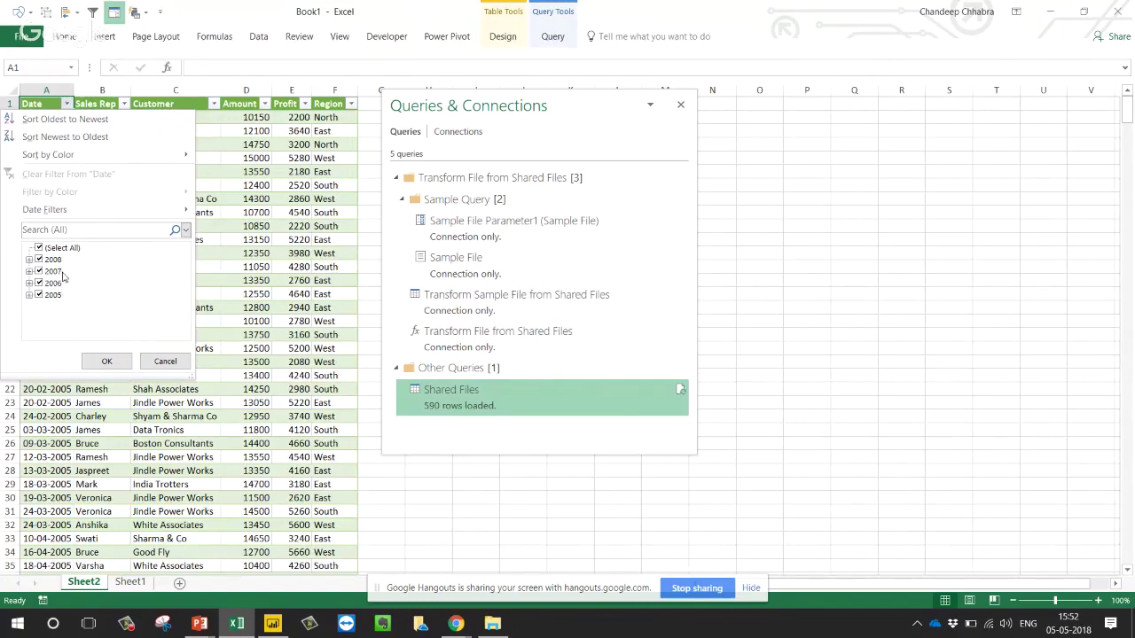
click(209, 295)
click(214, 293)
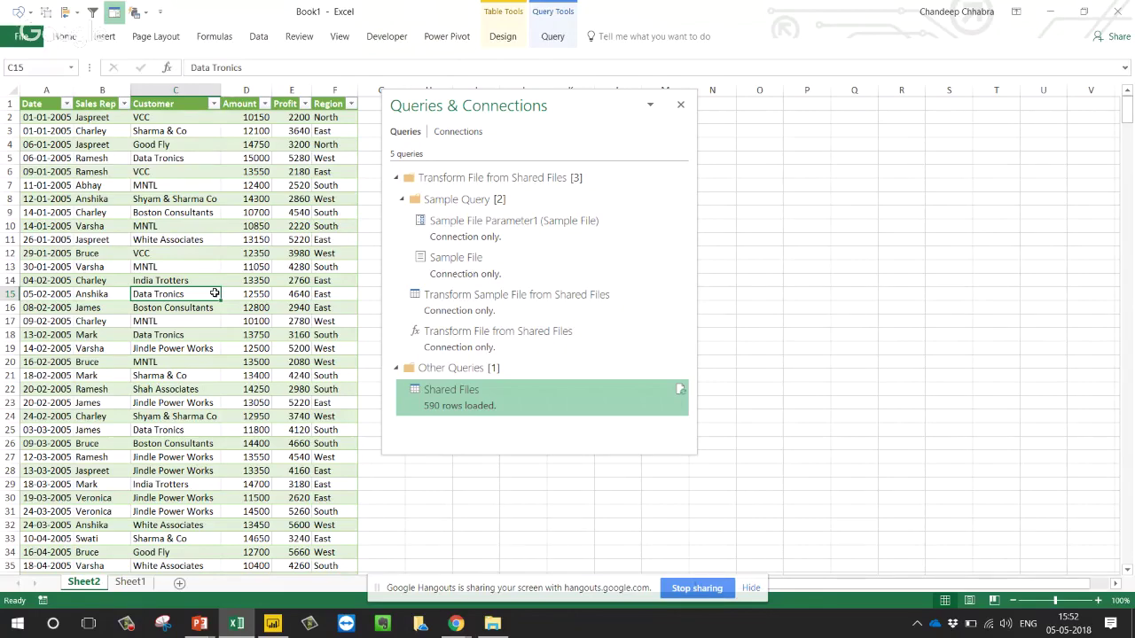
- Switch to the Shared Files folder in File Explorer and duplicate the Year - 2008 workbook
key(alt+Tab)
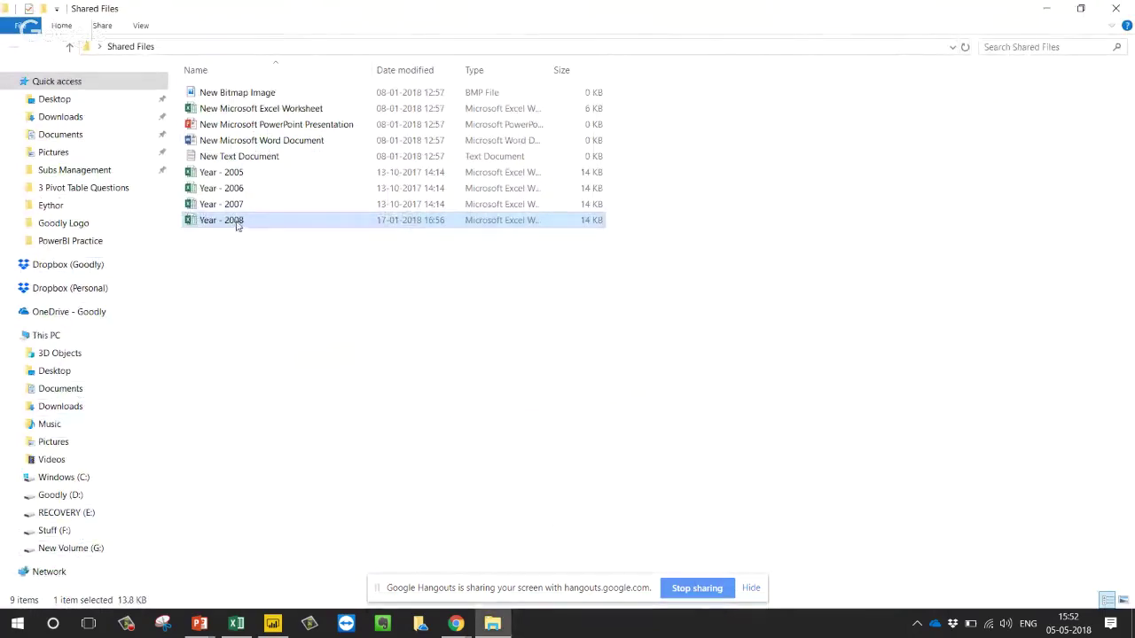
key(ctrl+c)
key(ctrl+v)
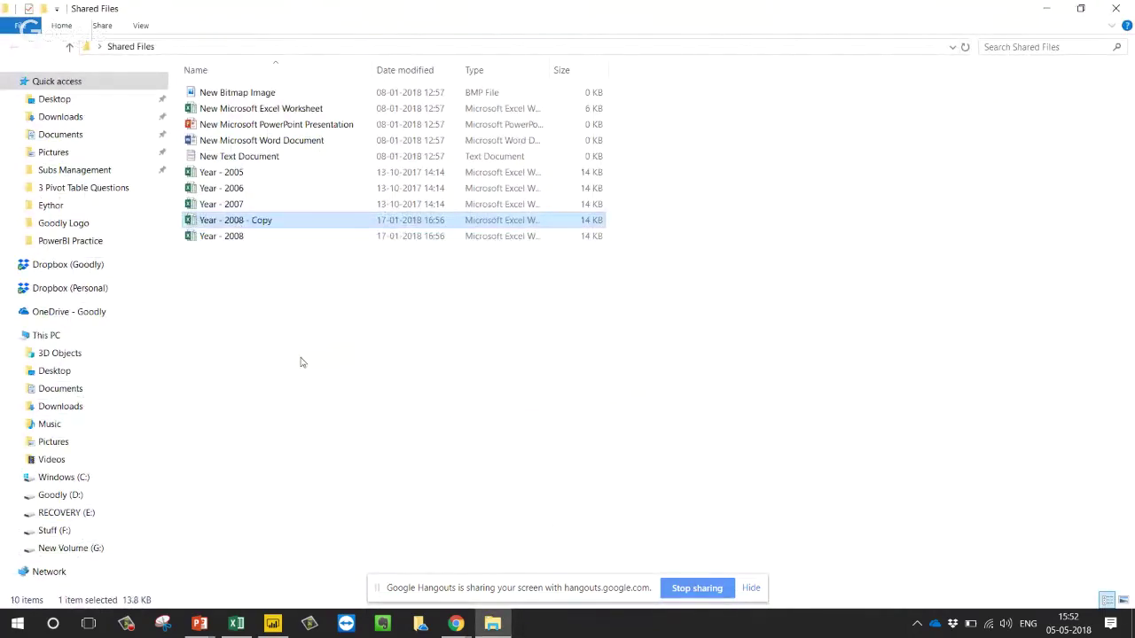
- Rename the copy of the Year - 2008 workbook as Year - 2009
key(F2)
key(End)
key(BackSpace)
key(BackSpace)
key(BackSpace)
key(BackSpace)
key(BackSpace)
key(BackSpace)
key(BackSpace)
key(BackSpace)
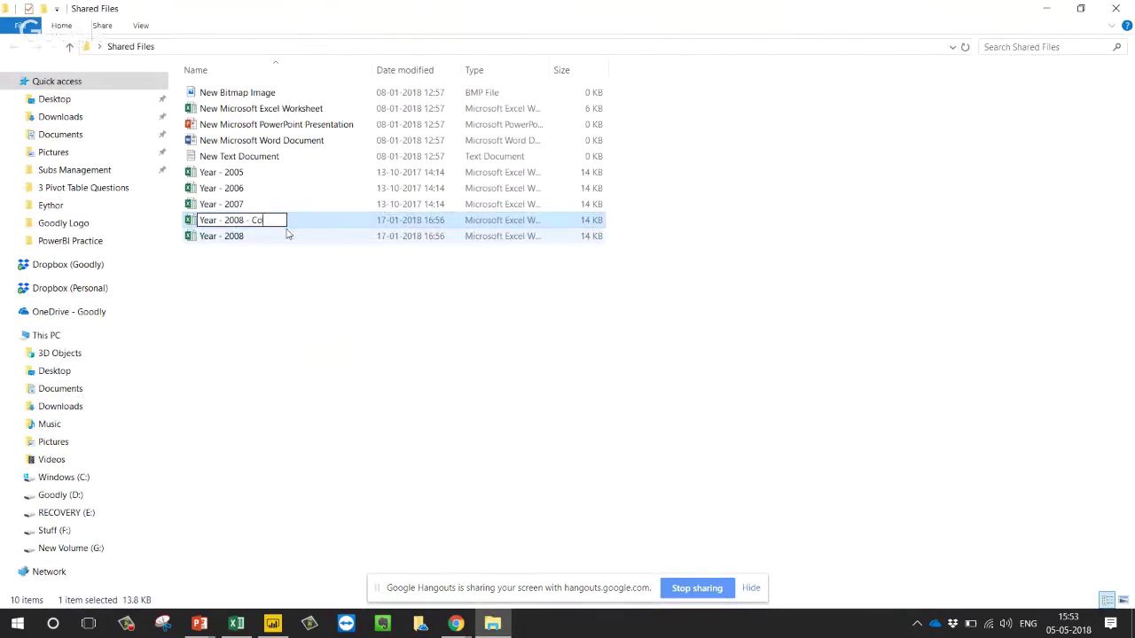
text(9)
key(Return)
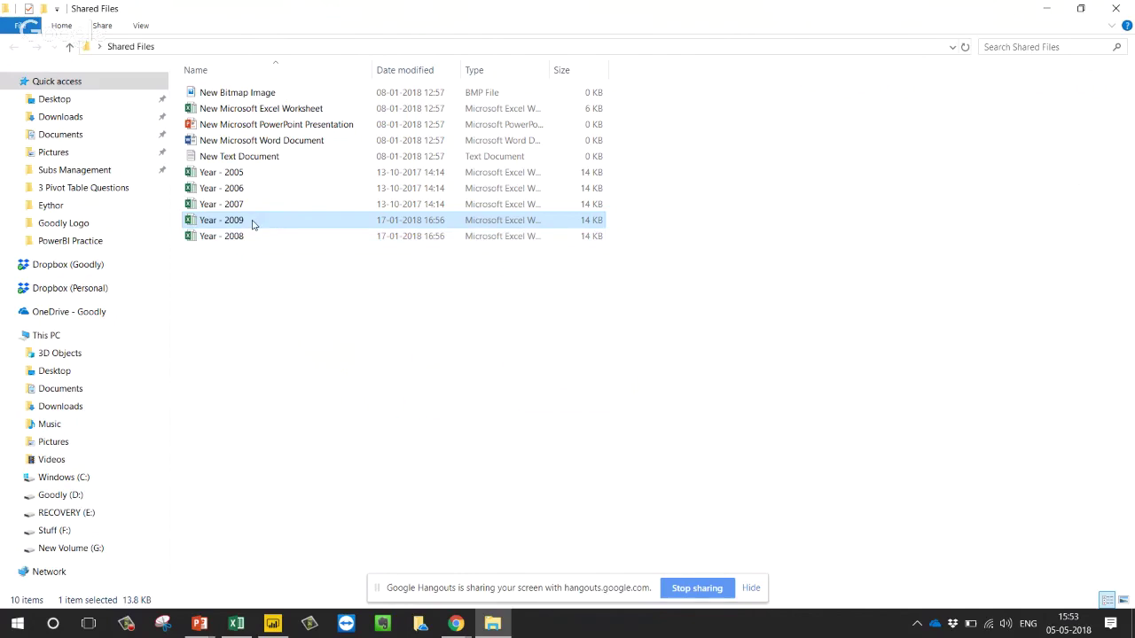
- Open the Year - 2009 workbook in Excel and insert an empty column between Date and Region
double_click(251, 224)
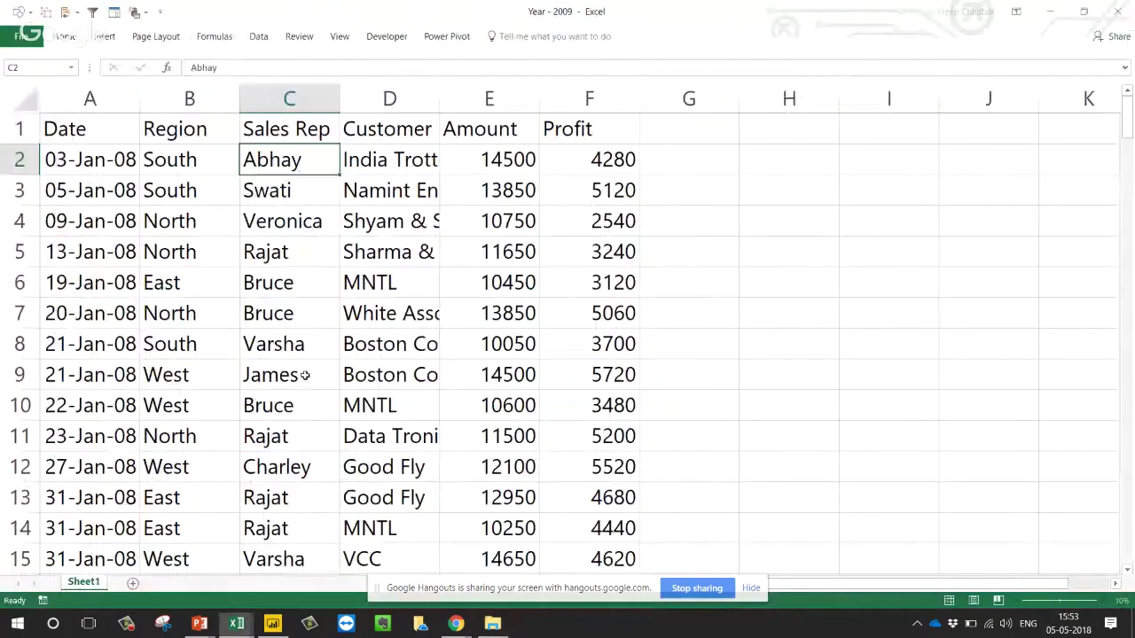
click(174, 153)
key(ctrl+space)
key(ctrl+shift+equal)
- Enter the formula =A2+365 in B2 and fill it down to the last data row
text(=)
key(Left)
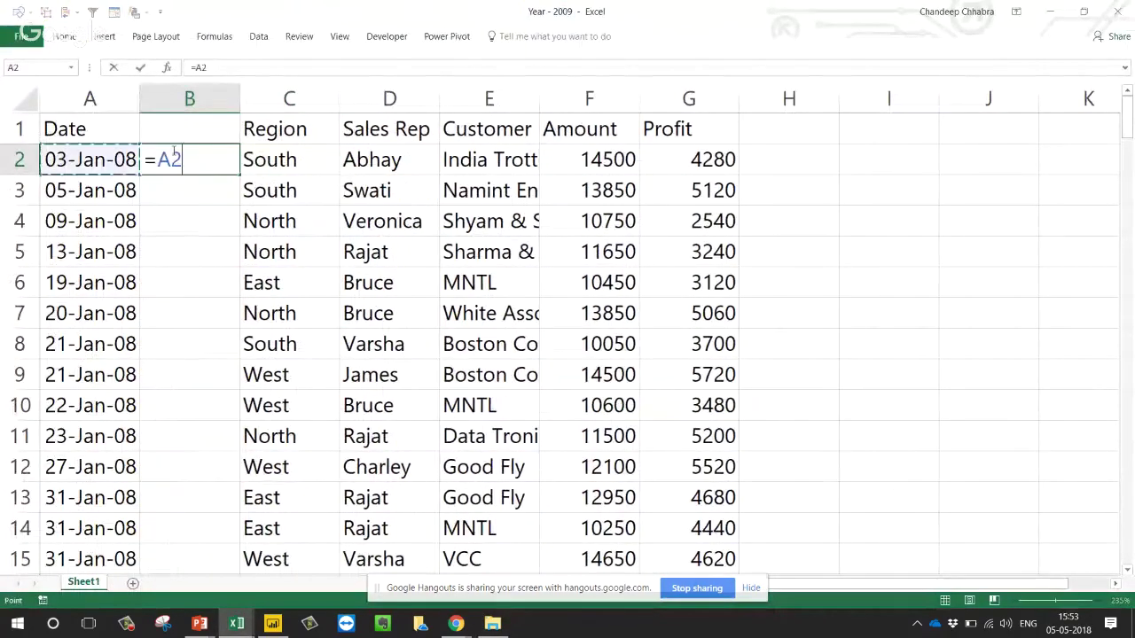
text(+365)
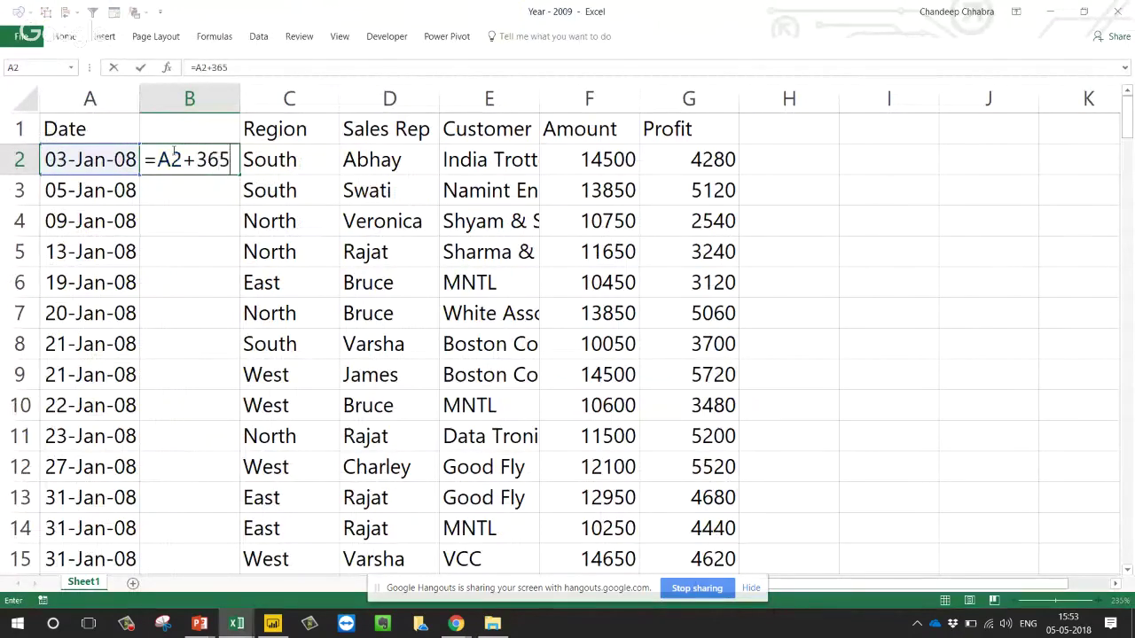
key(Return)
key(Left)
key(ctrl+Down)
key(Right)
key(ctrl+shift+Up)
key(ctrl+d)
- Replace the dates in column A with the calculated dates from column B as values, and delete the helper column
key(ctrl+c)
key(Left)
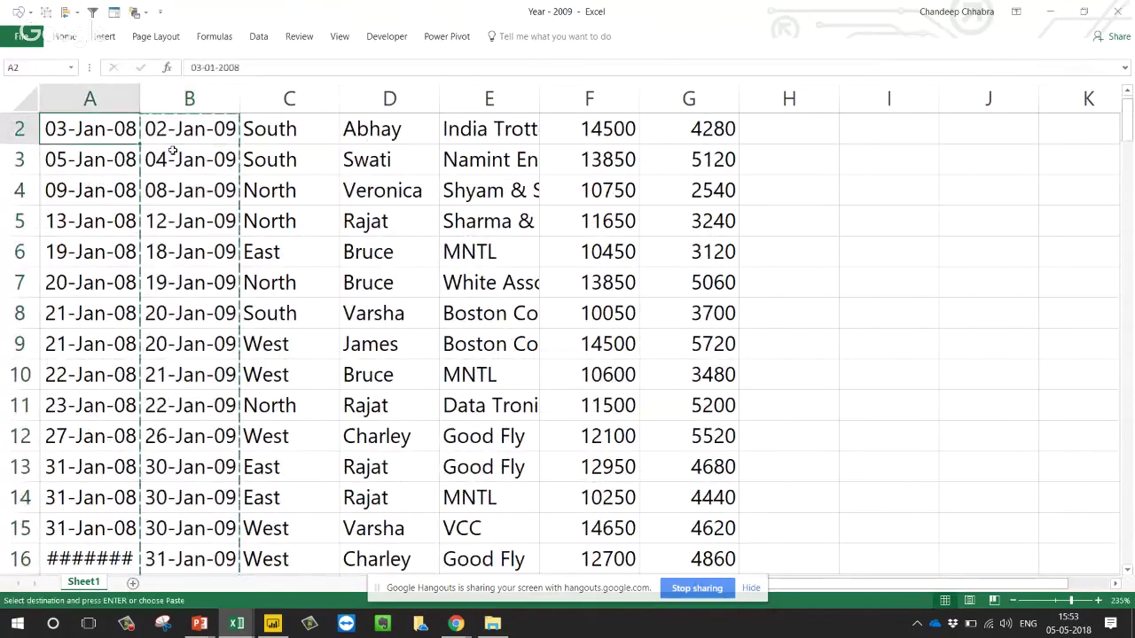
scroll(173, 151, up, 1)
key(ctrl+shift+Down)
key(ctrl+v)
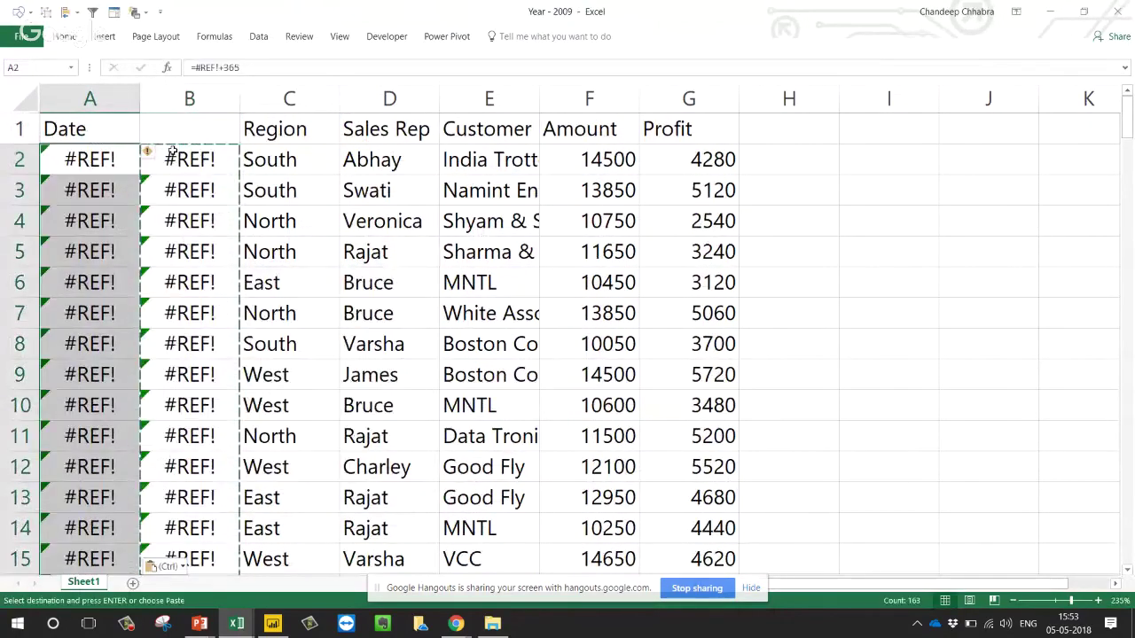
key(ctrl+z)
key(alt)
key(e)
key(s)
key(v)
key(Return)
key(Right)
key(ctrl+space)
key(ctrl+minus)
key(Left)
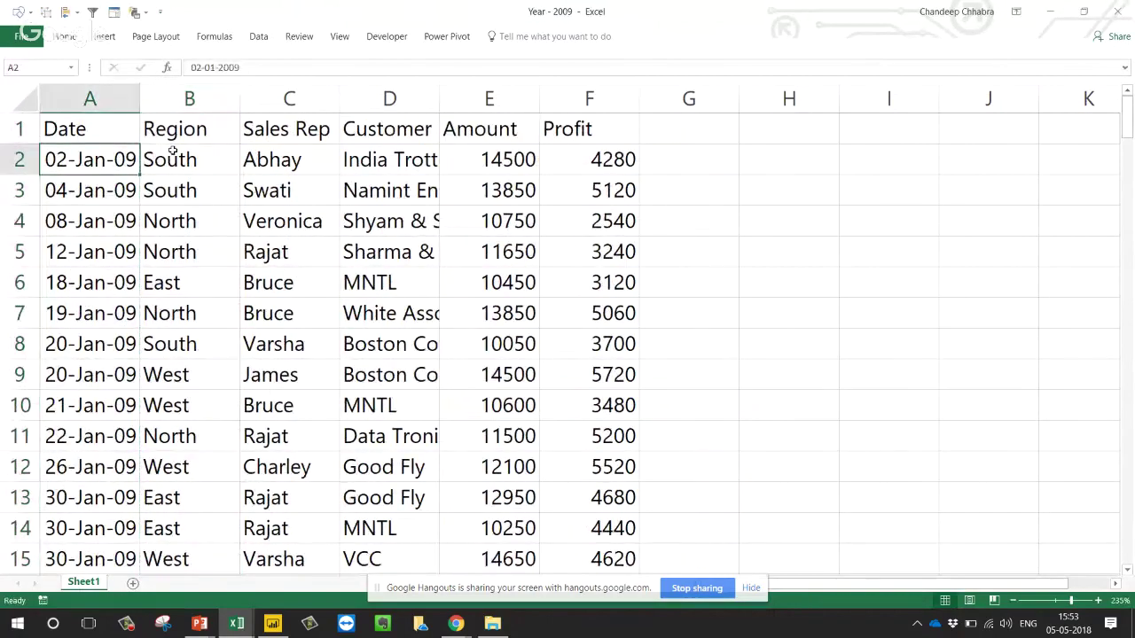
- Save the Year - 2009 workbook and return to the Book1 workbook
key(Down)
key(Down)
key(ctrl+Tab)
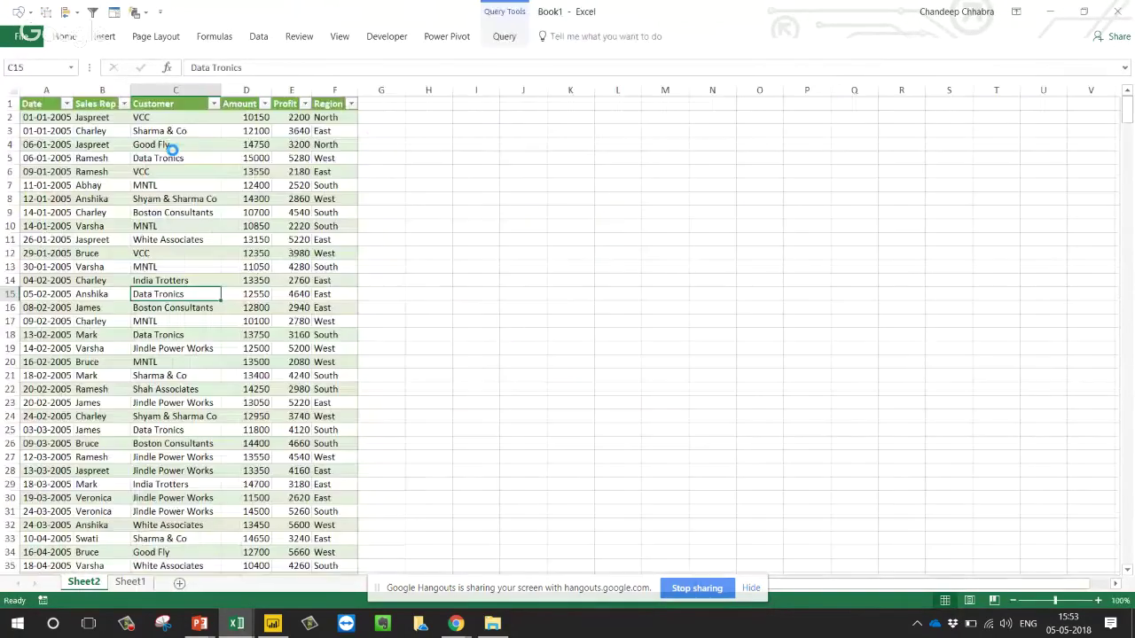
- Refresh the combined Shared Files table in Book1 so that it pulls in the Year - 2009 workbook
key(alt+Tab)
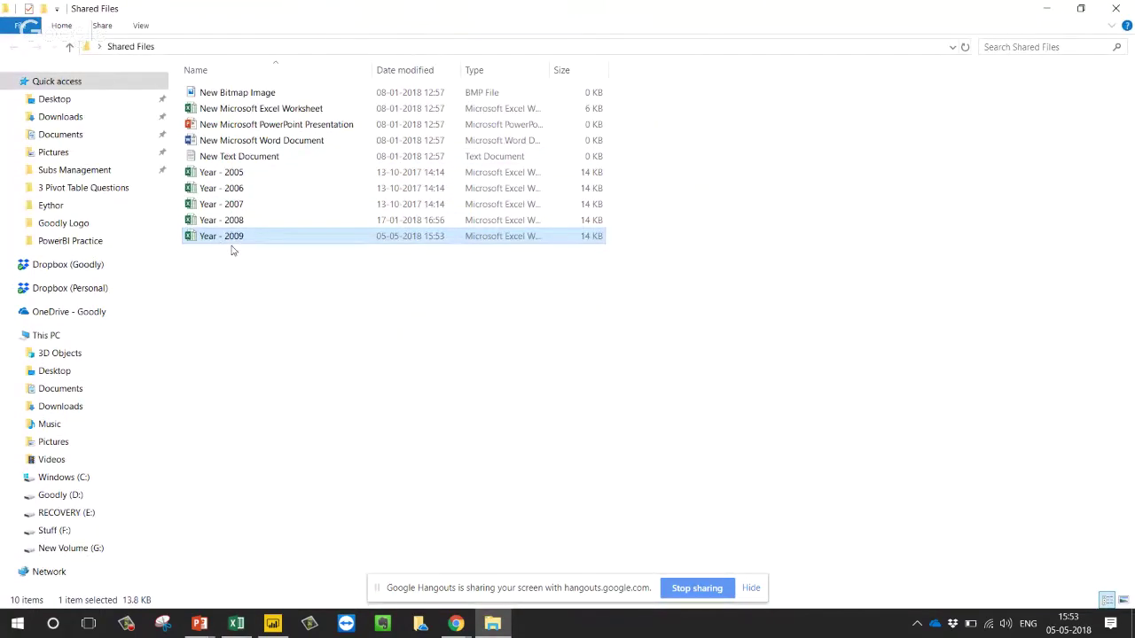
key(alt+Tab)
click(66, 104)
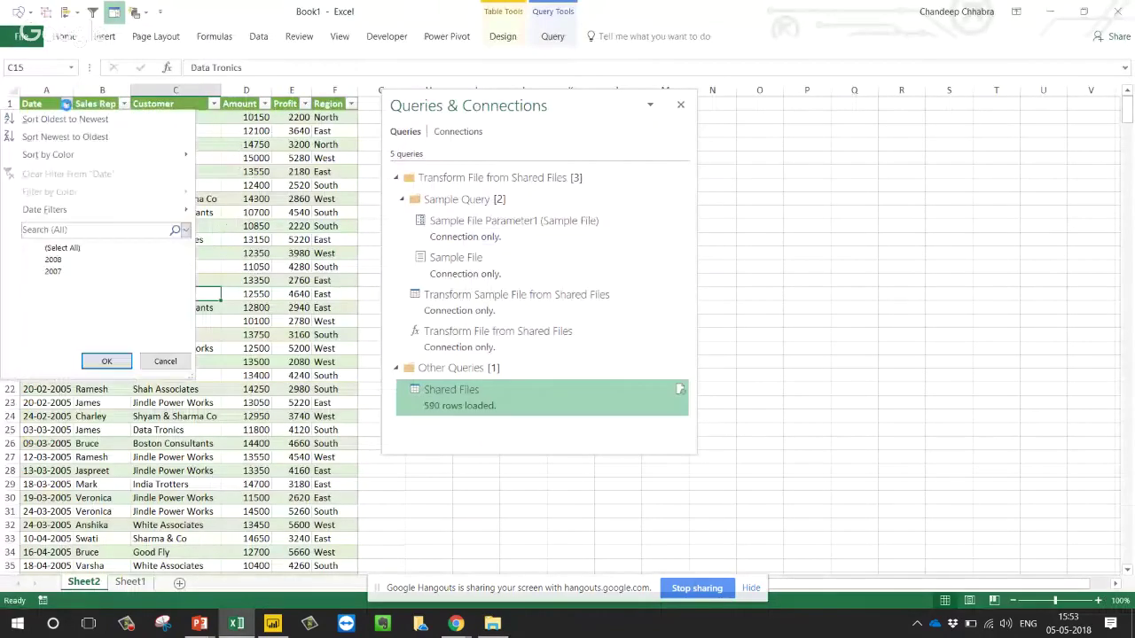
key(Escape)
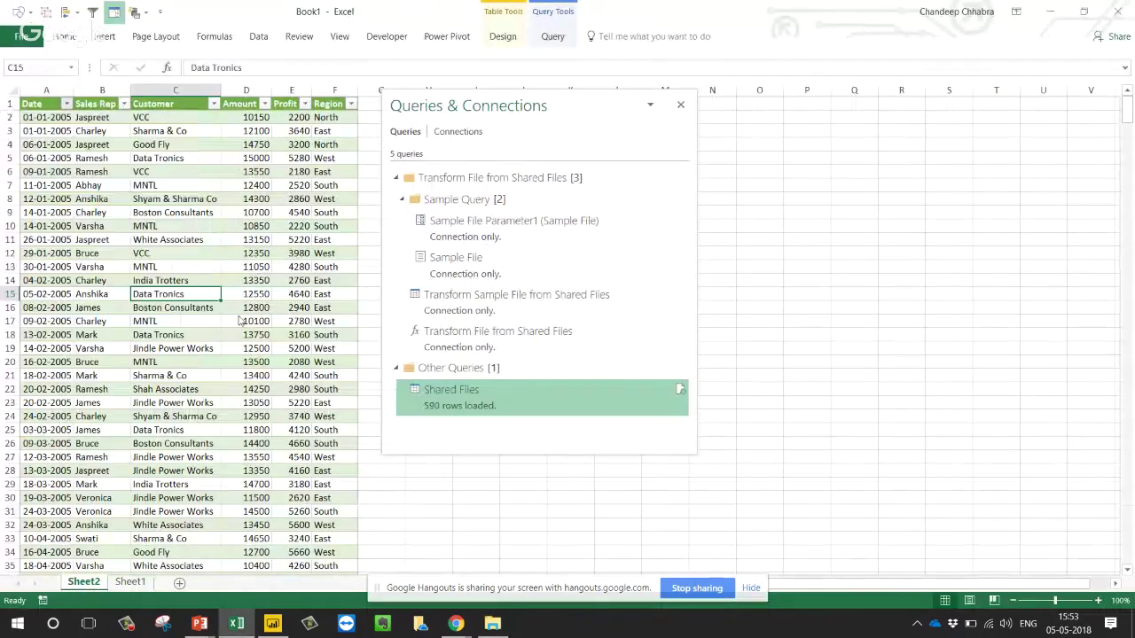
right_click(179, 185)
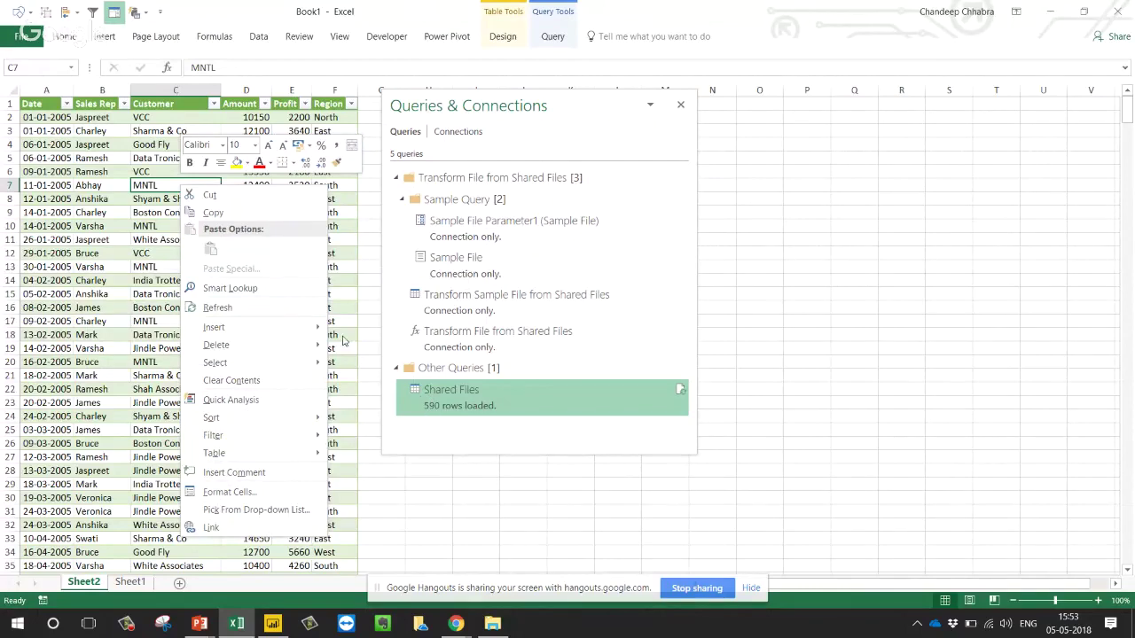
click(217, 308)
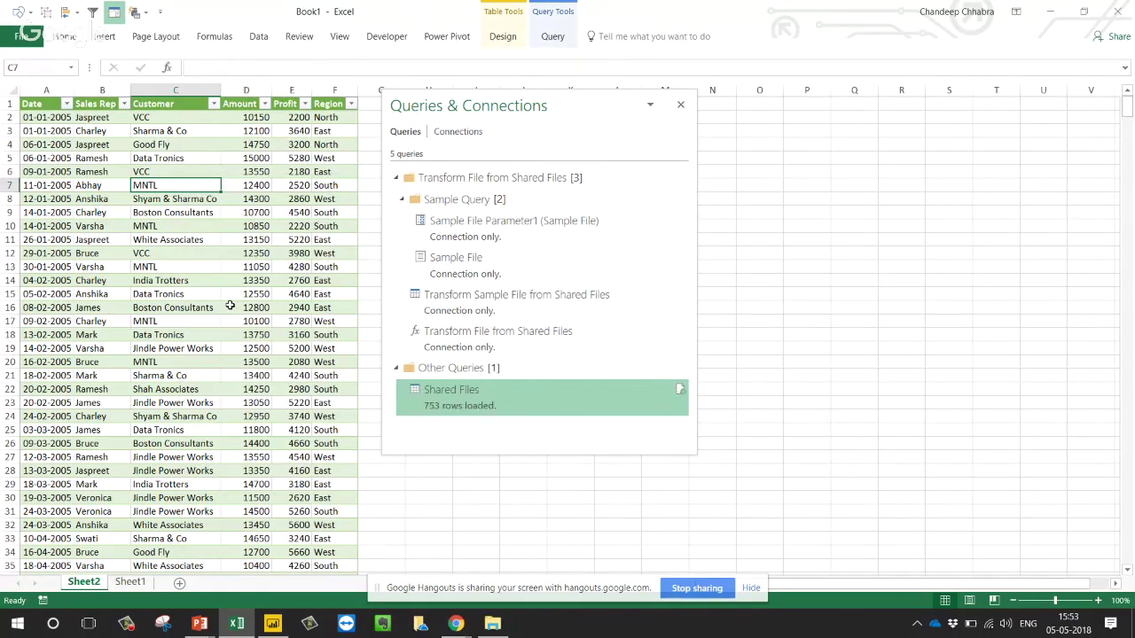
- Check the Shared Files query's load status and the years offered in the Date column's filter
mouse_move(436, 417)
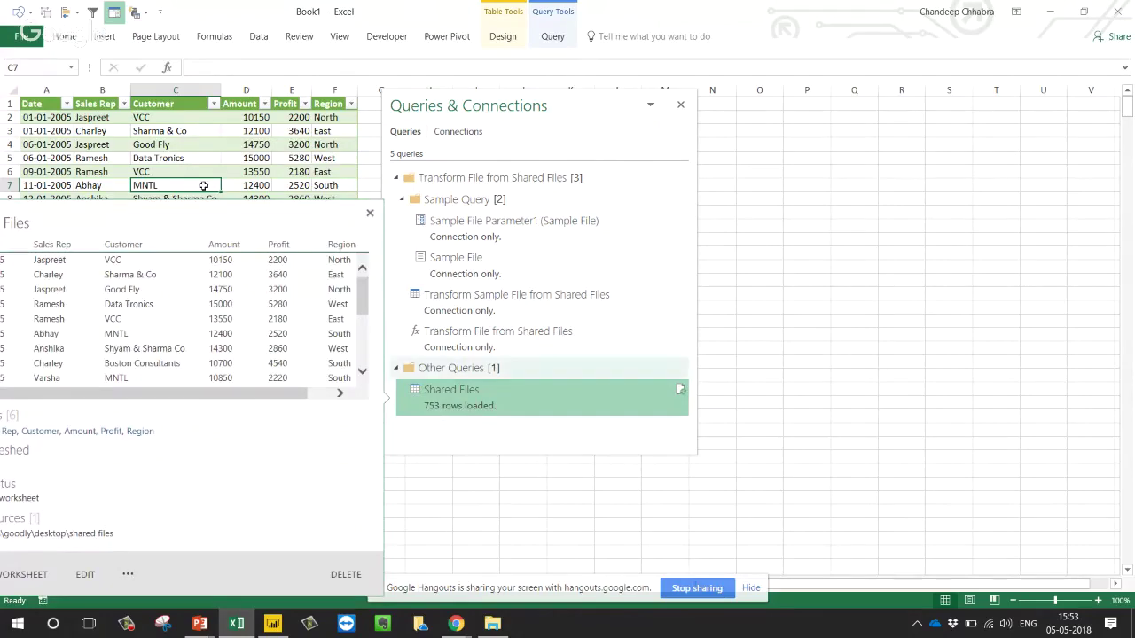
click(85, 144)
click(66, 104)
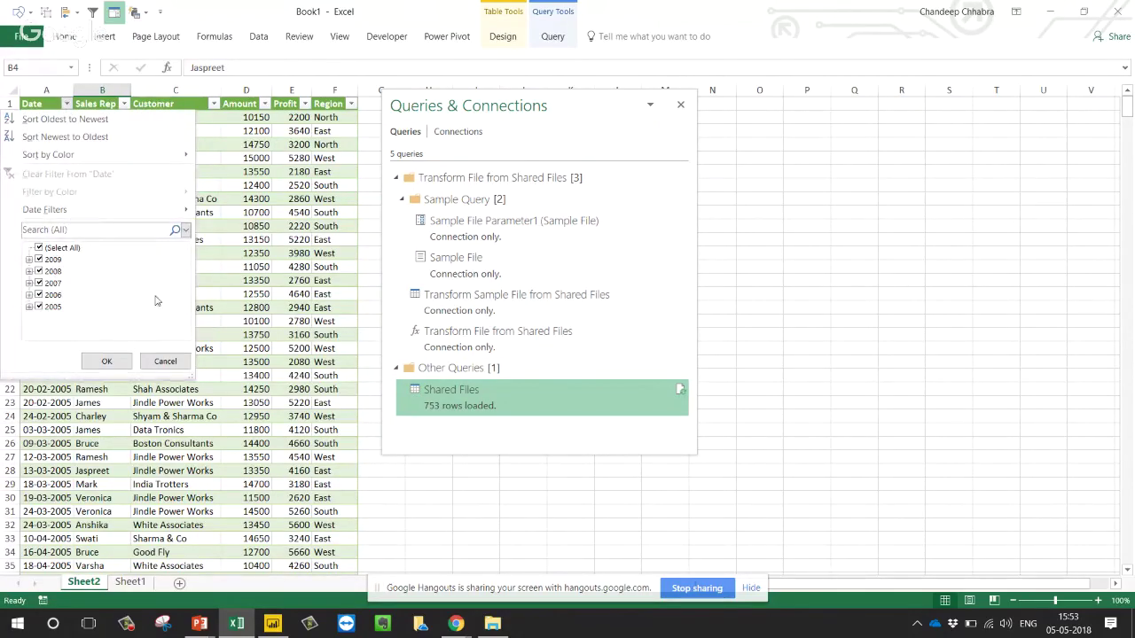
click(253, 323)
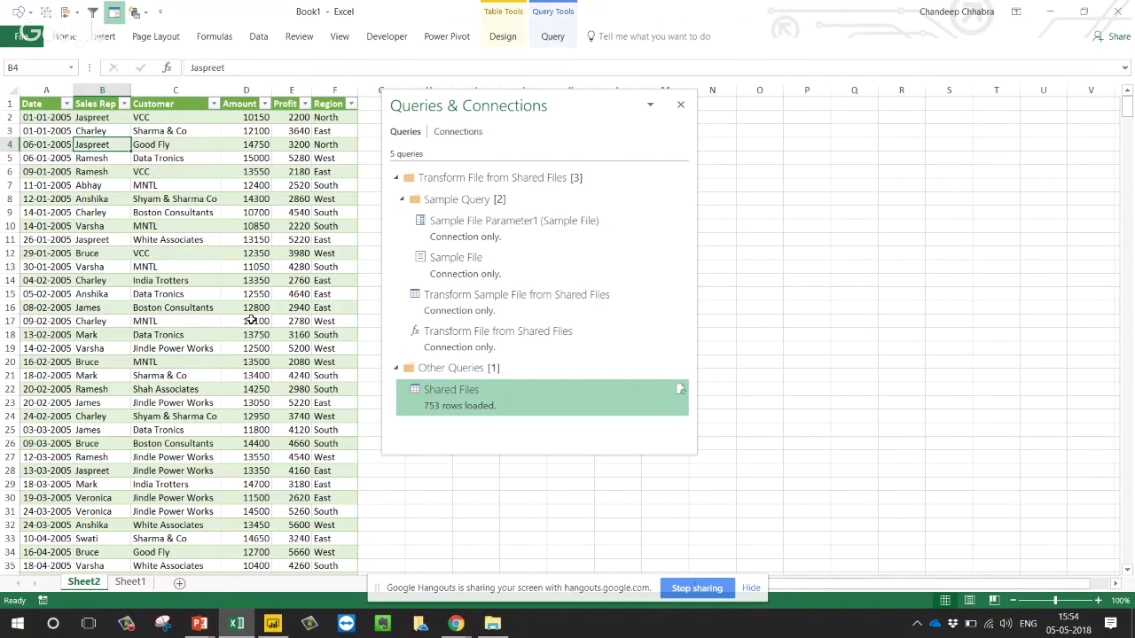
- Open the Shared Files query for editing and inspect its Amount and Profit columns
click(239, 270)
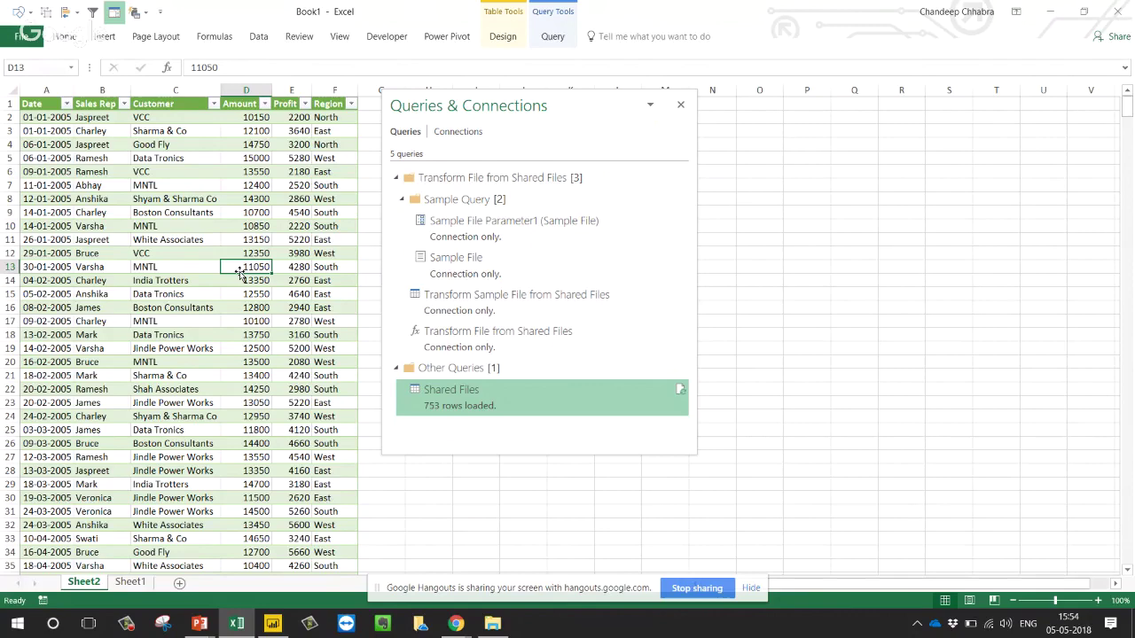
click(553, 39)
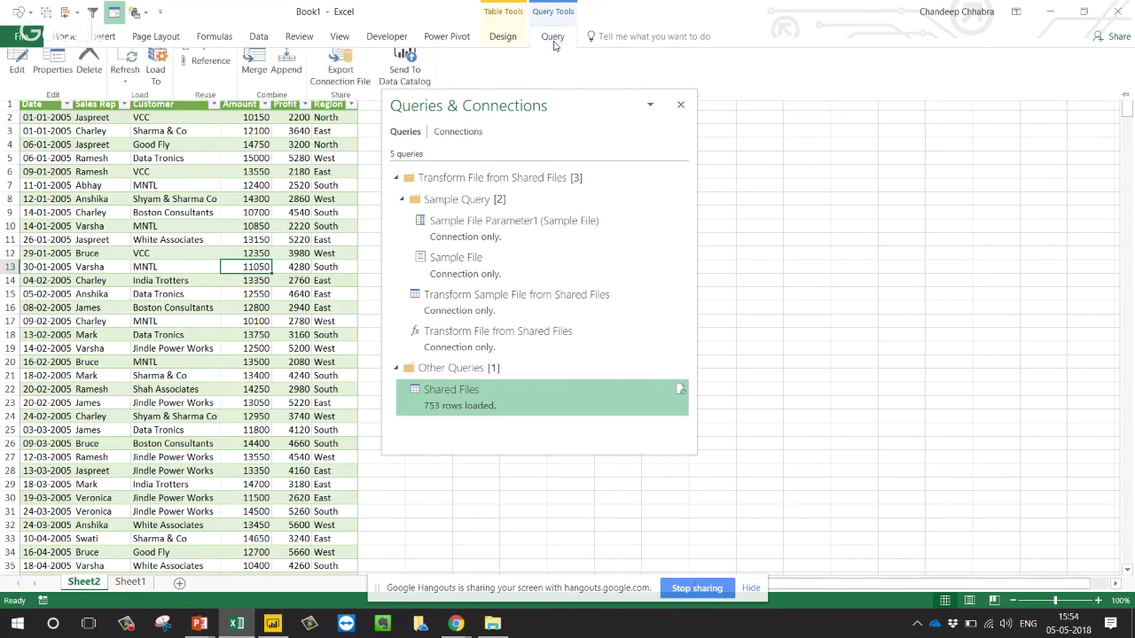
click(16, 73)
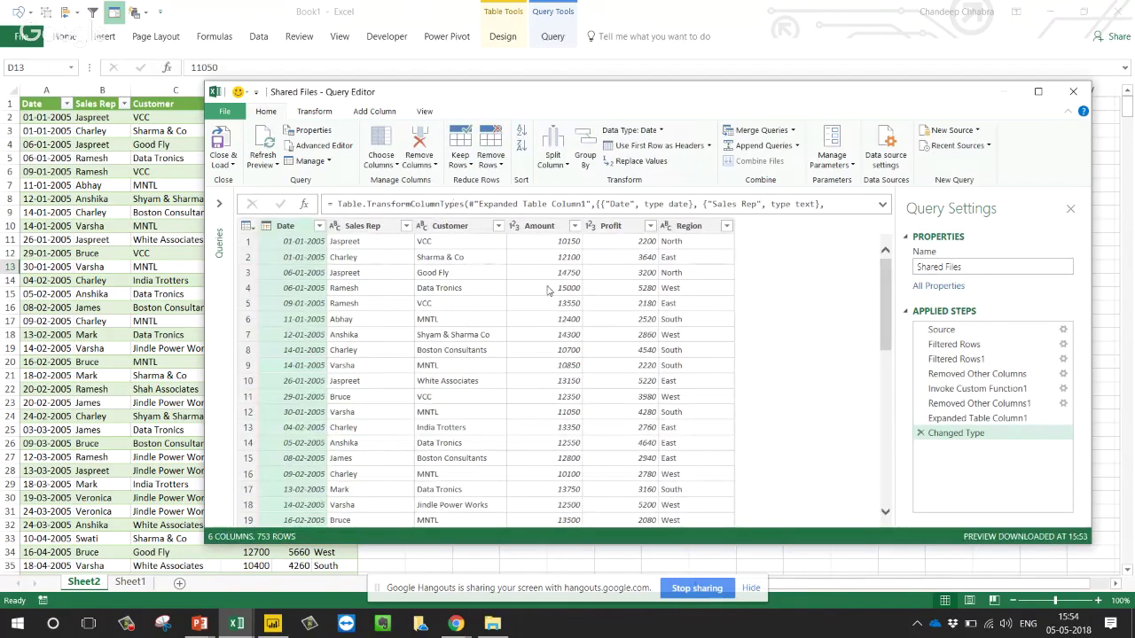
click(546, 228)
click(623, 228)
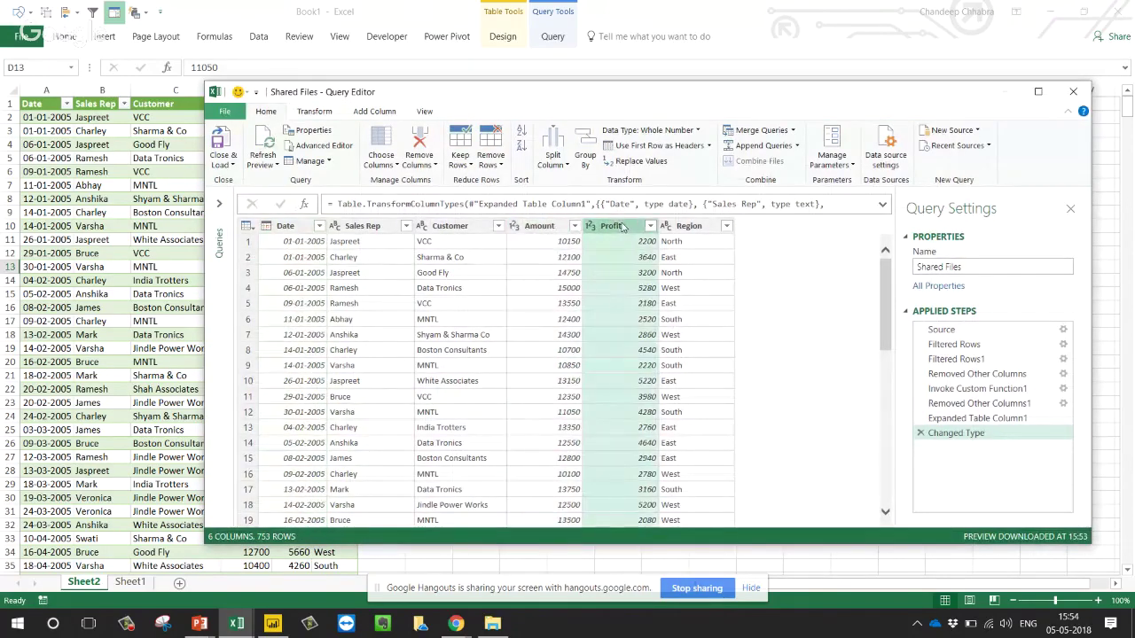
click(544, 229)
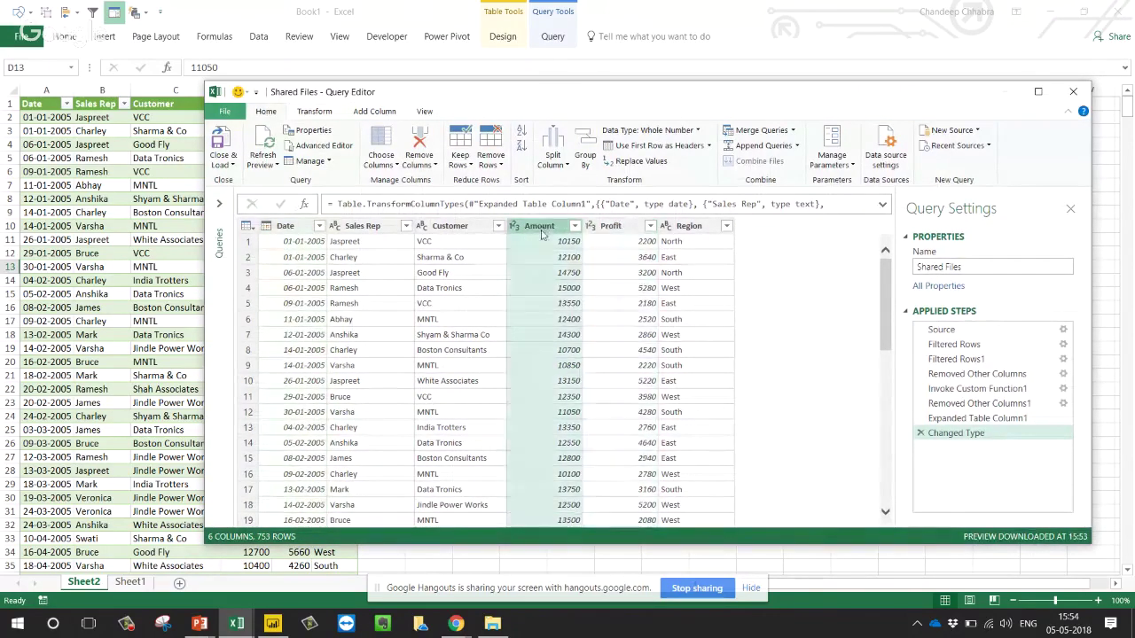
click(633, 228)
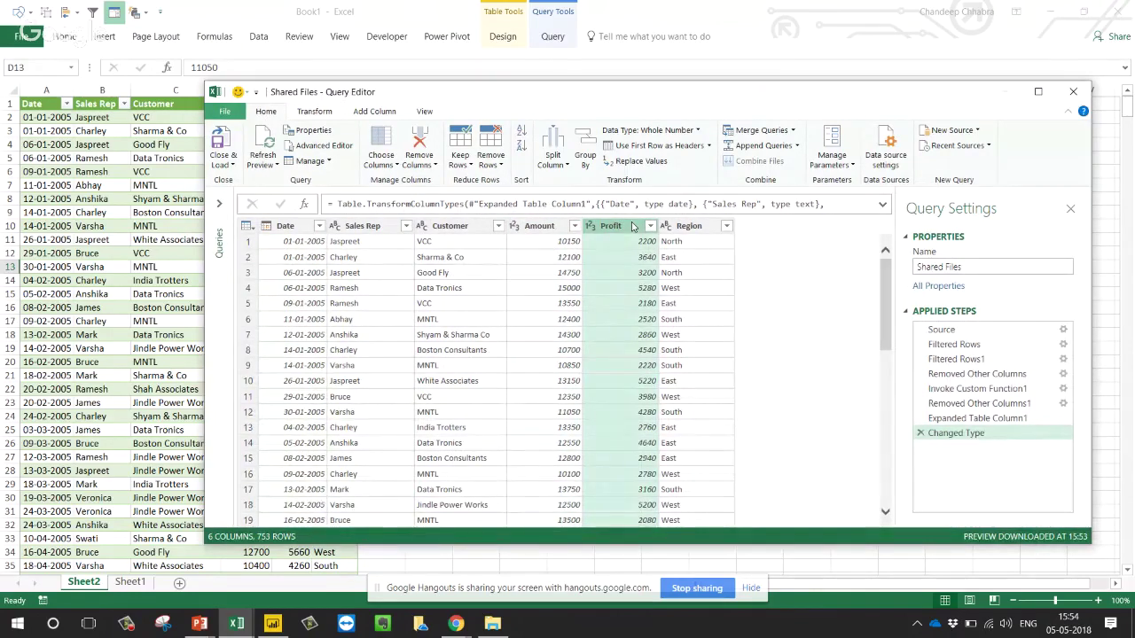
- Add a custom column named Cost with the formula [Amount]-[Profit] to the Shared Files query
click(372, 111)
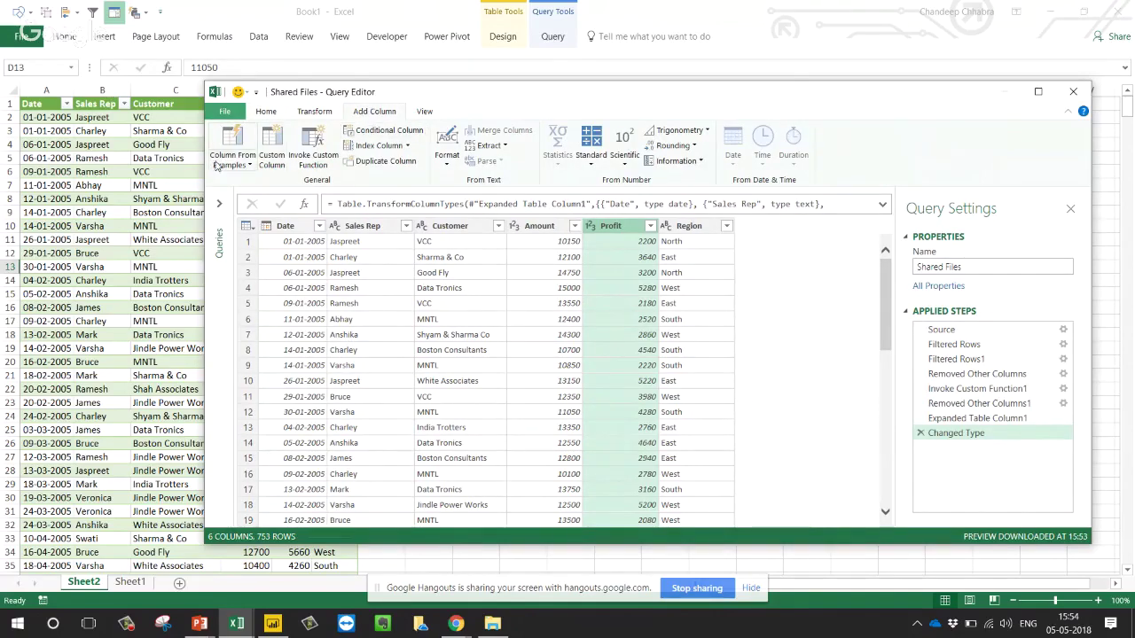
click(276, 159)
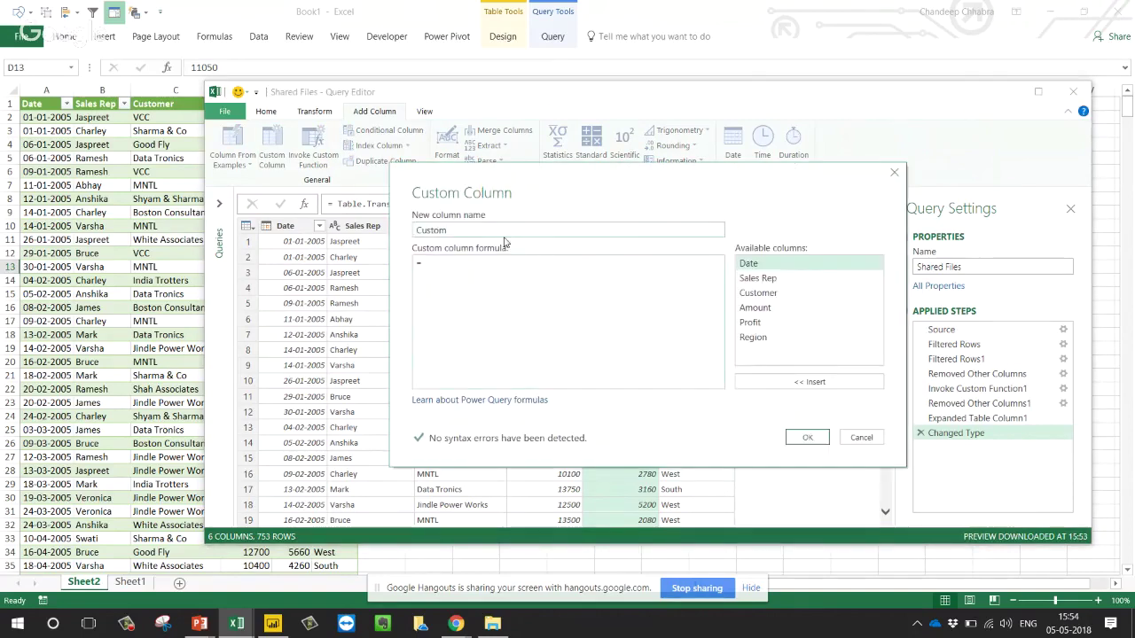
text(Cost)
key(Tab)
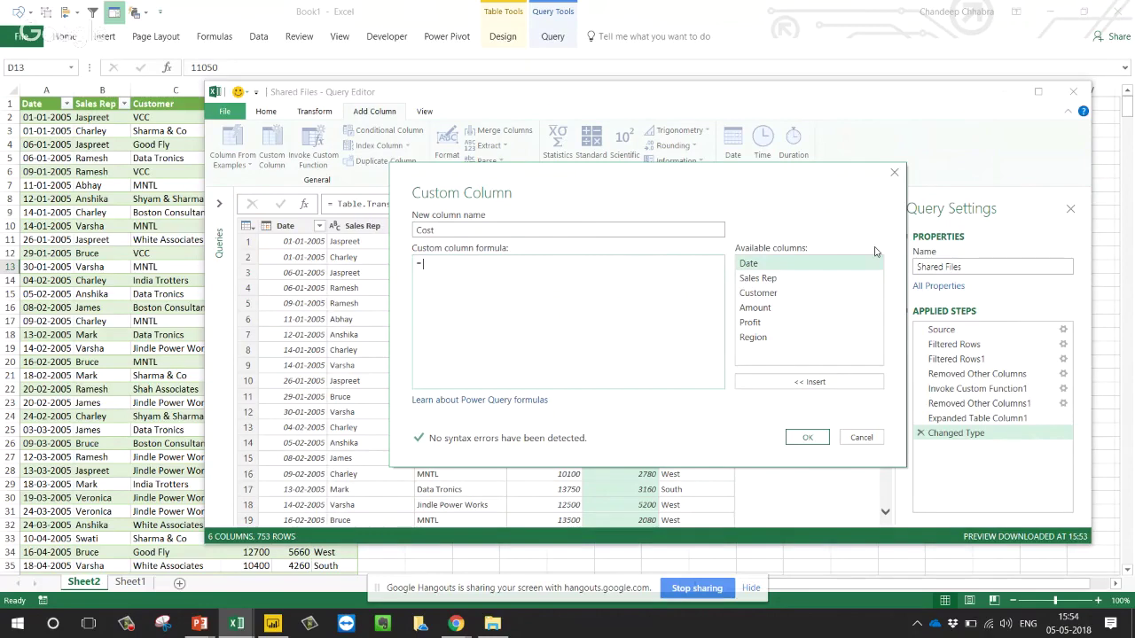
double_click(775, 310)
text(-)
double_click(751, 323)
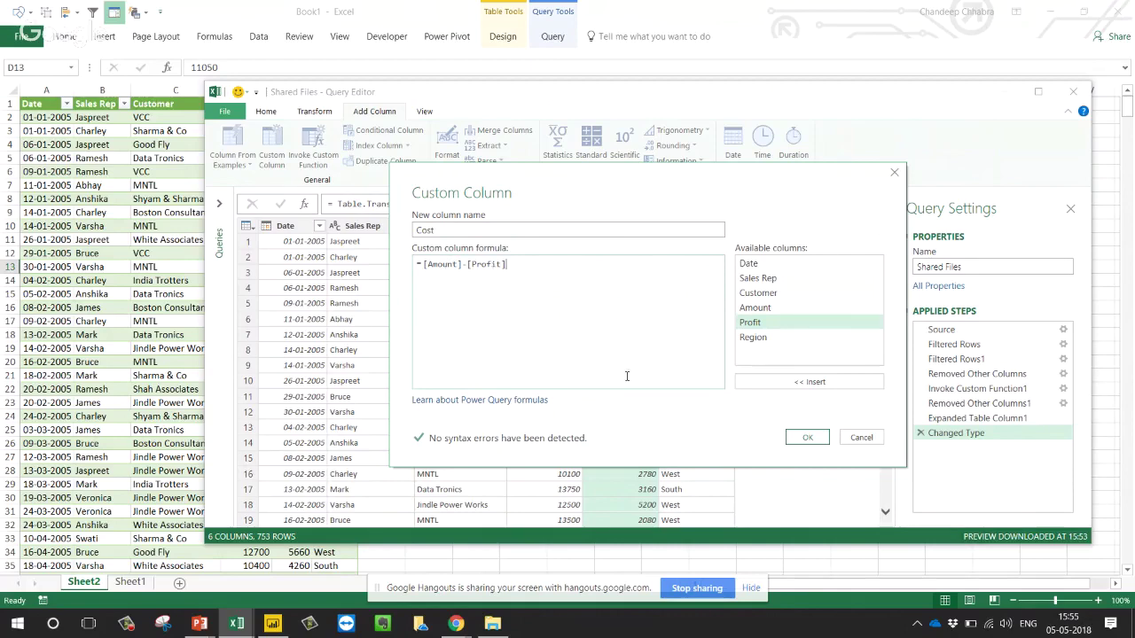
click(810, 437)
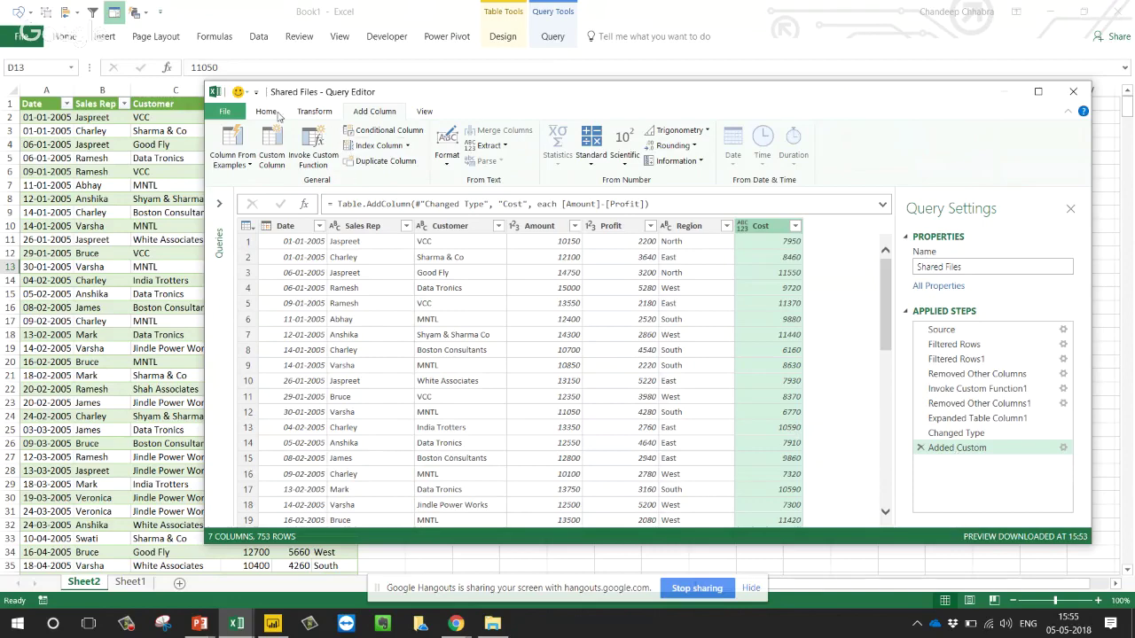
- Close the query editor and load the Shared Files query with its Cost column into the worksheet table
click(277, 115)
click(222, 143)
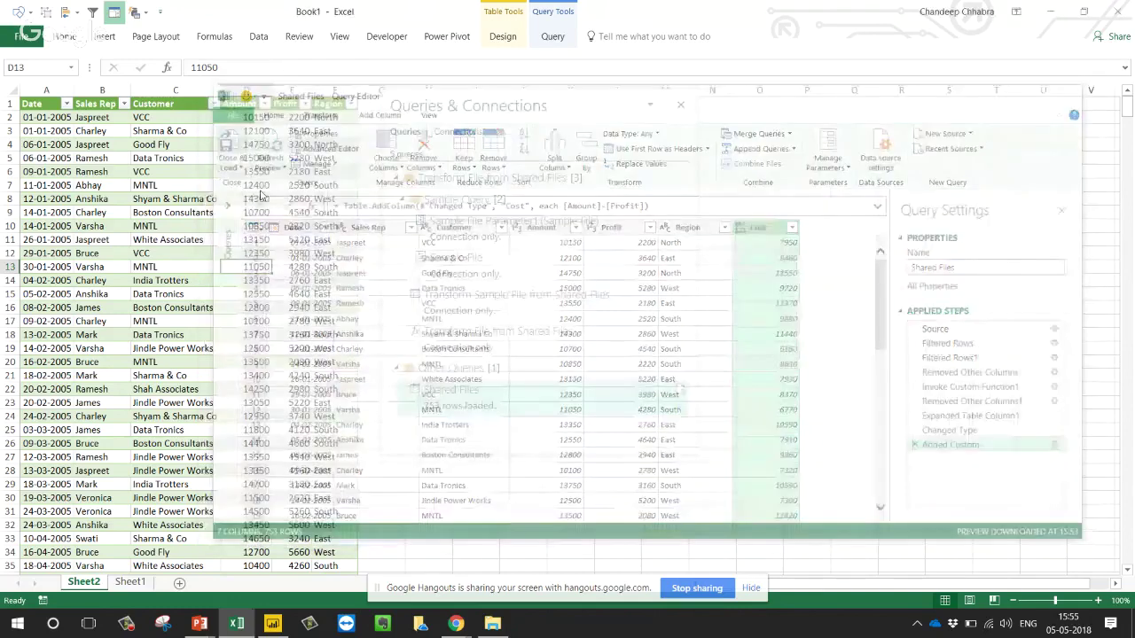
drag(375, 117, 363, 404)
click(321, 294)
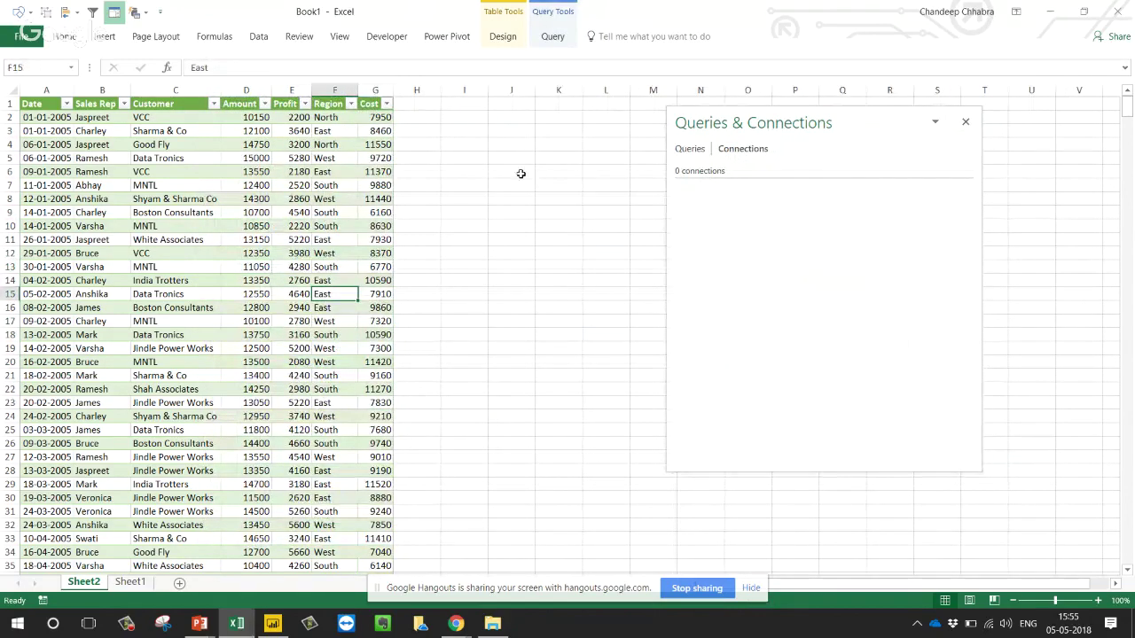
- Reopen the Shared Files query, delete its Added Custom step, and load the query back to the worksheet
click(552, 37)
click(553, 37)
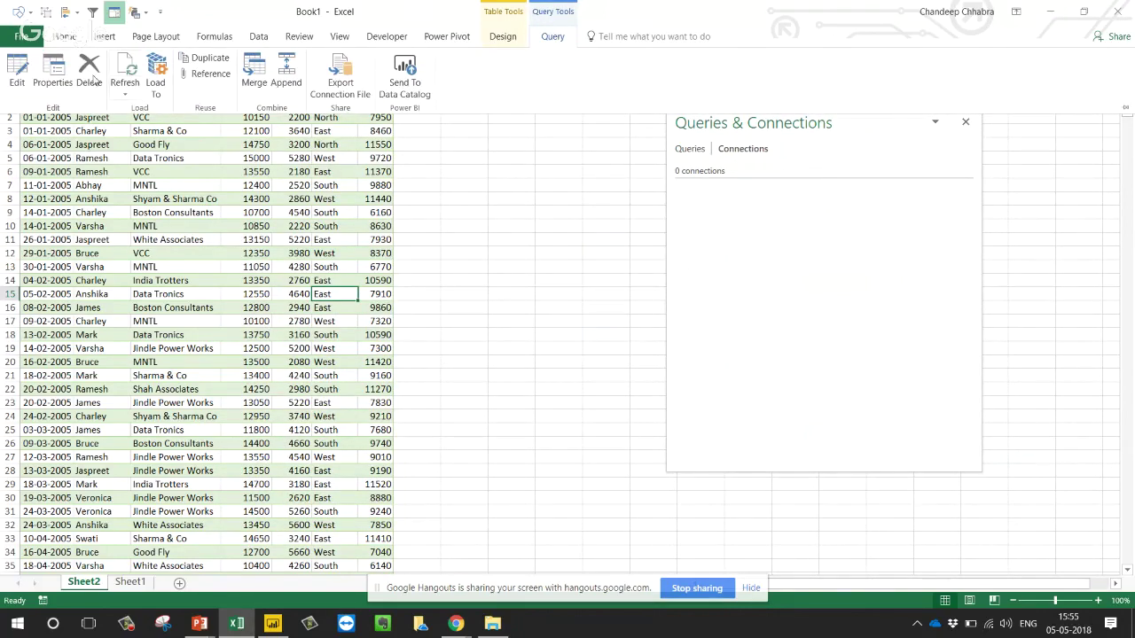
click(16, 70)
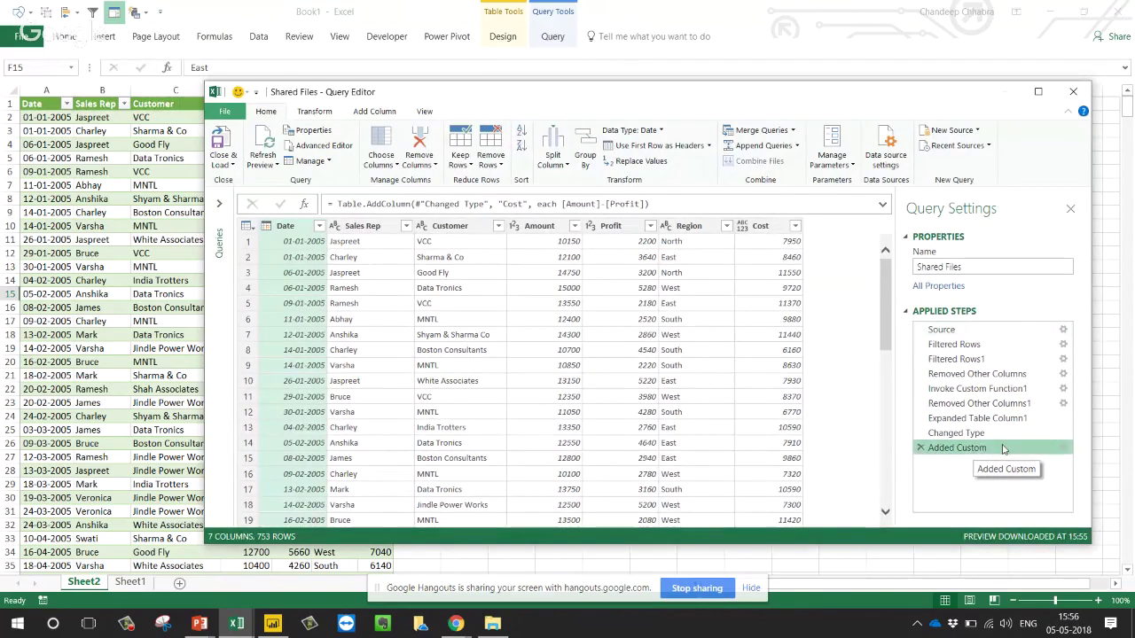
key(Delete)
click(221, 143)
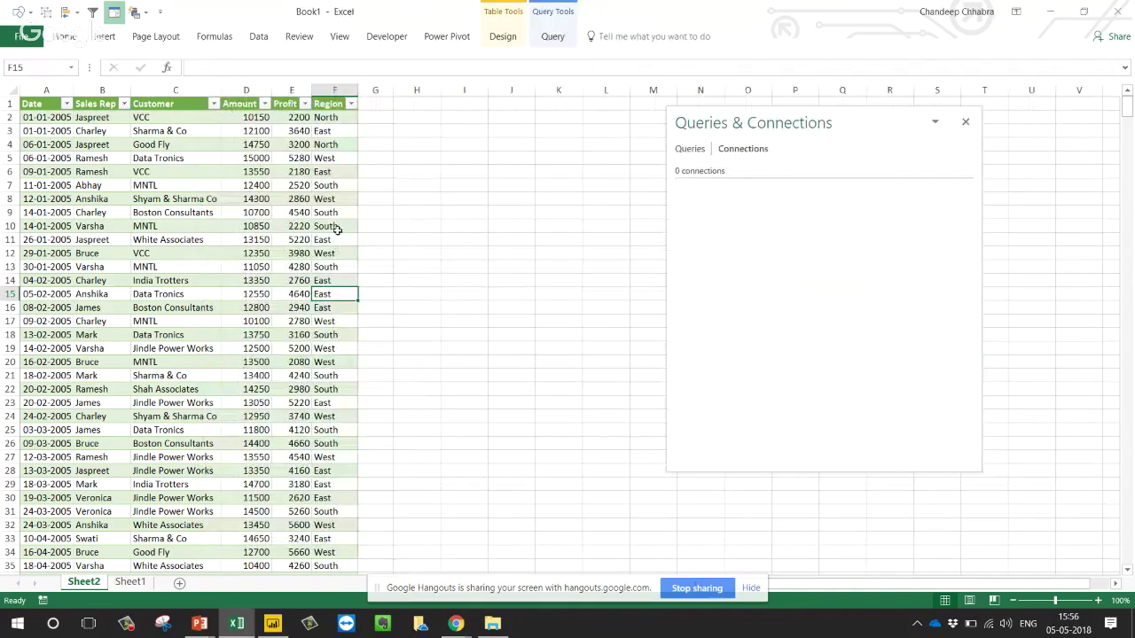
- Change the Shared Files query's load settings to Only Create Connection, add its data to the Data Model, and accept the possible data loss
click(333, 227)
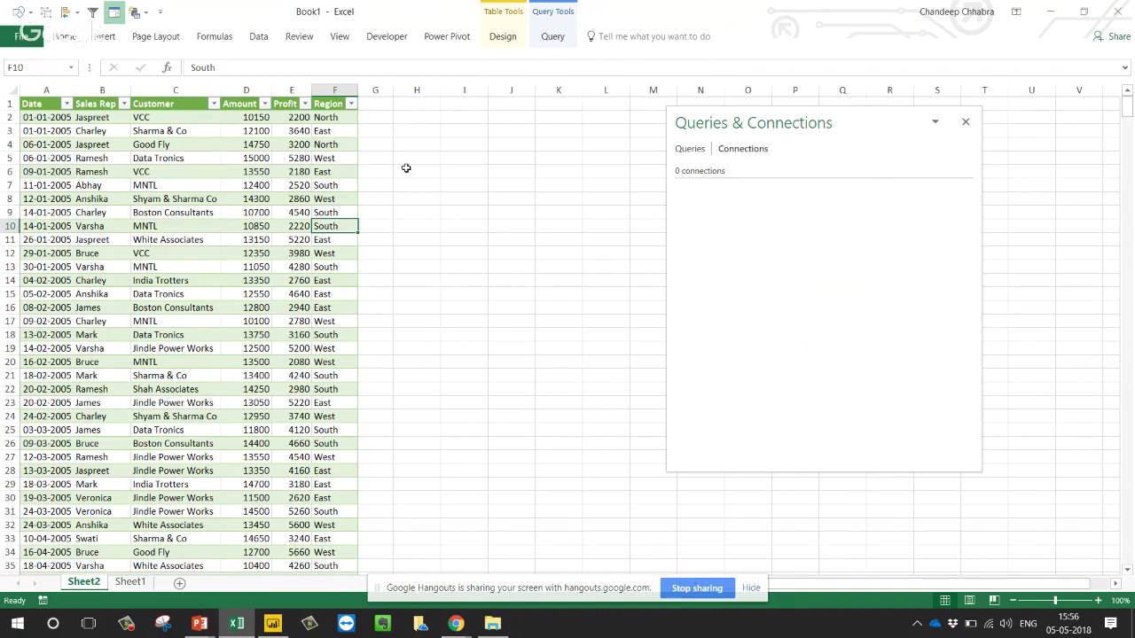
click(564, 37)
click(690, 150)
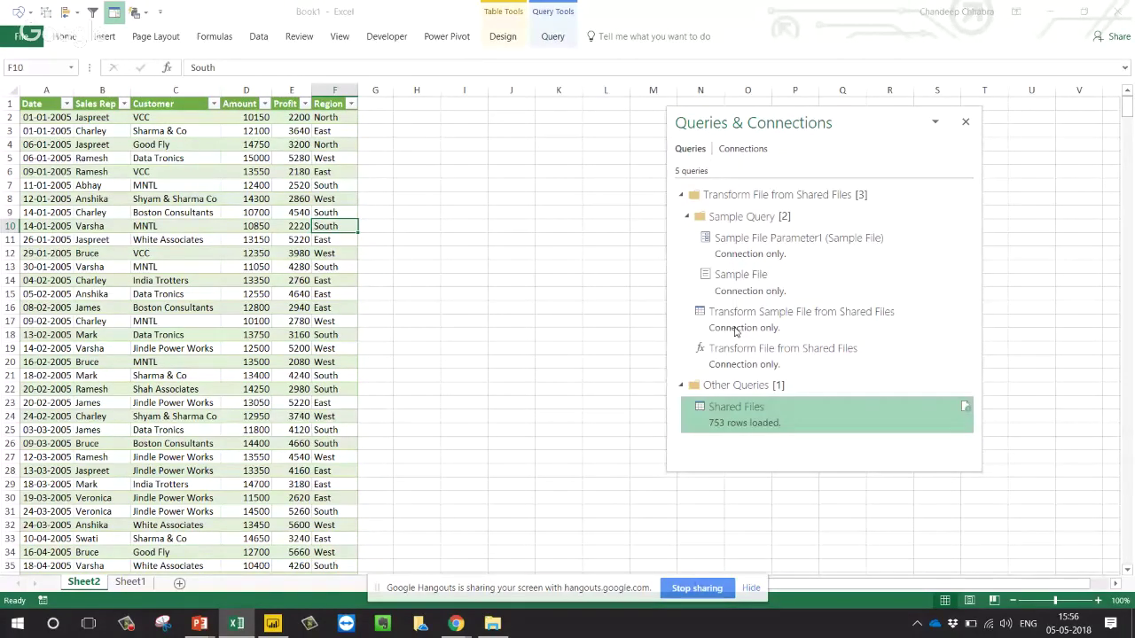
right_click(752, 425)
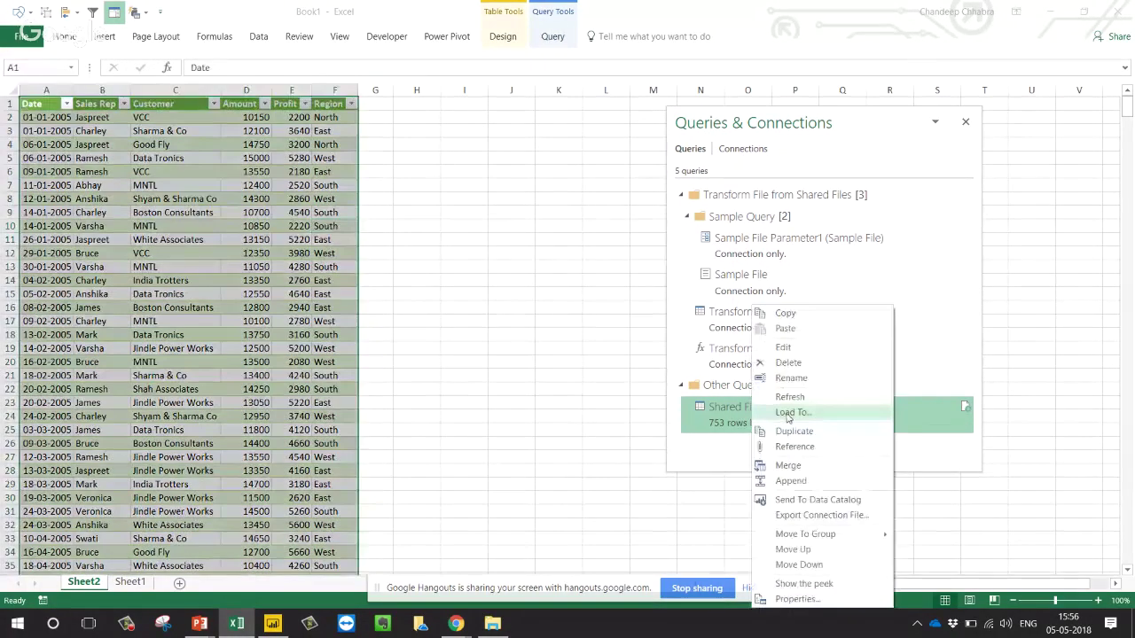
click(805, 413)
drag(325, 303, 519, 178)
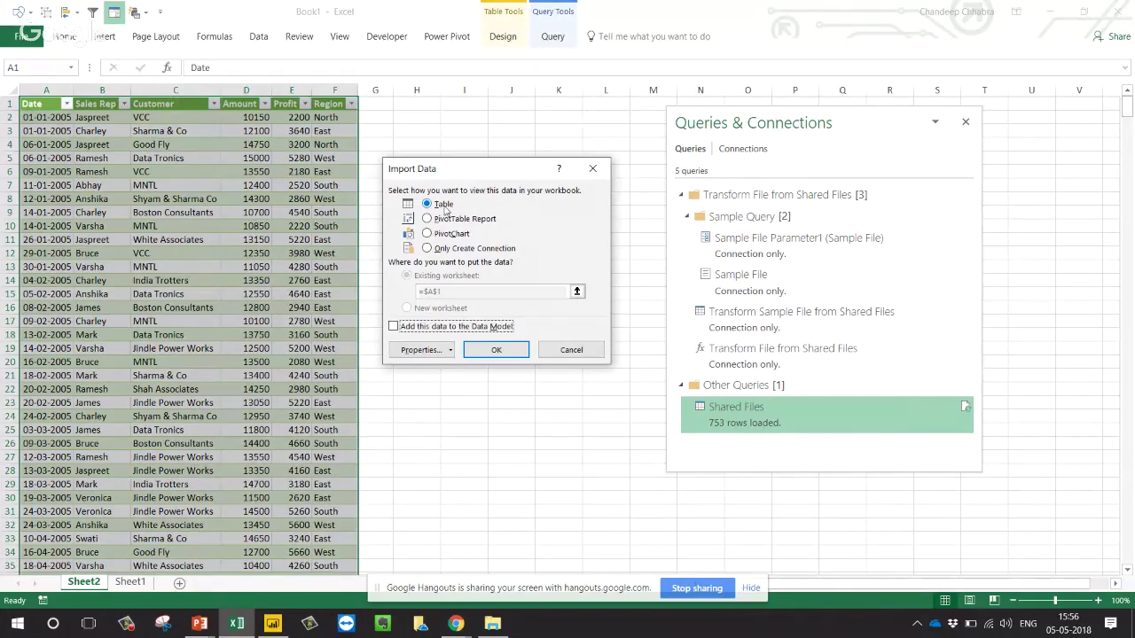
click(443, 252)
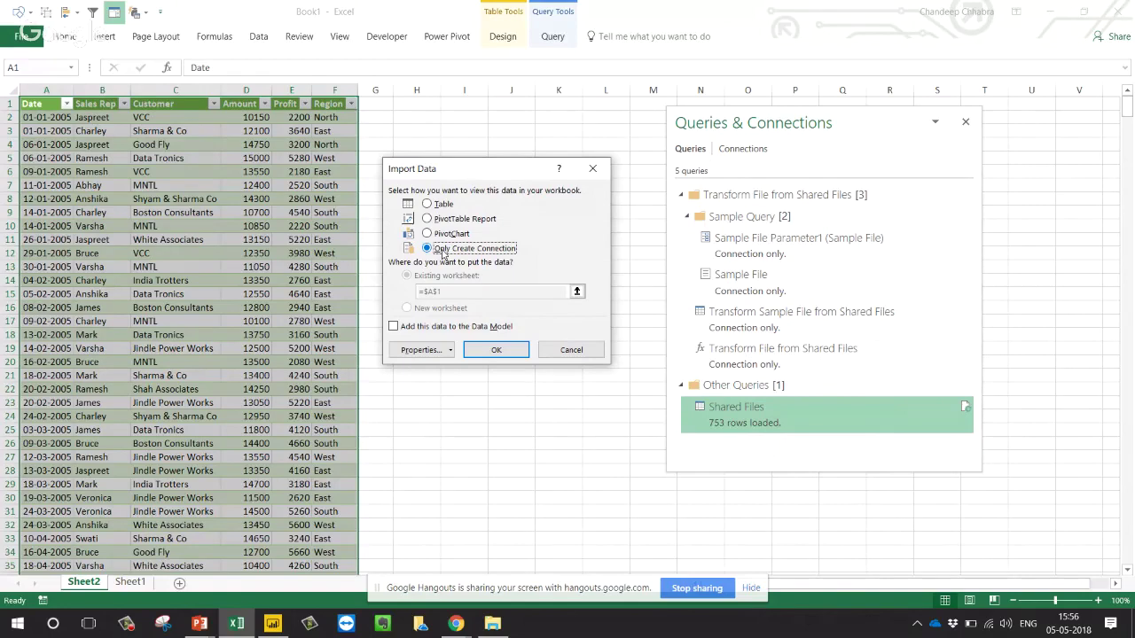
click(392, 328)
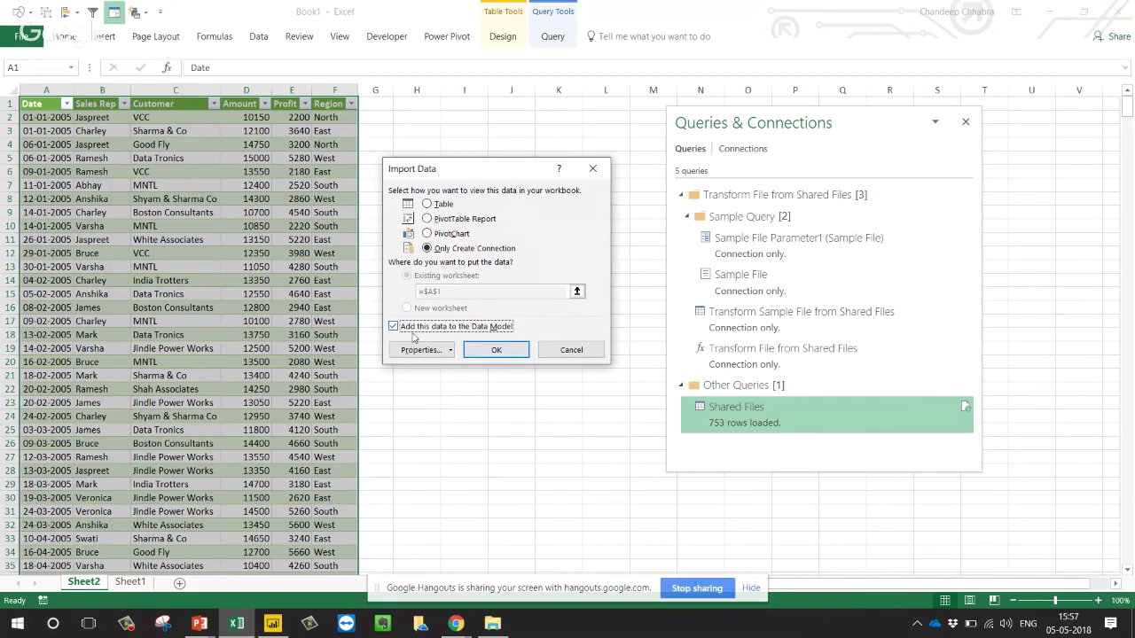
click(498, 350)
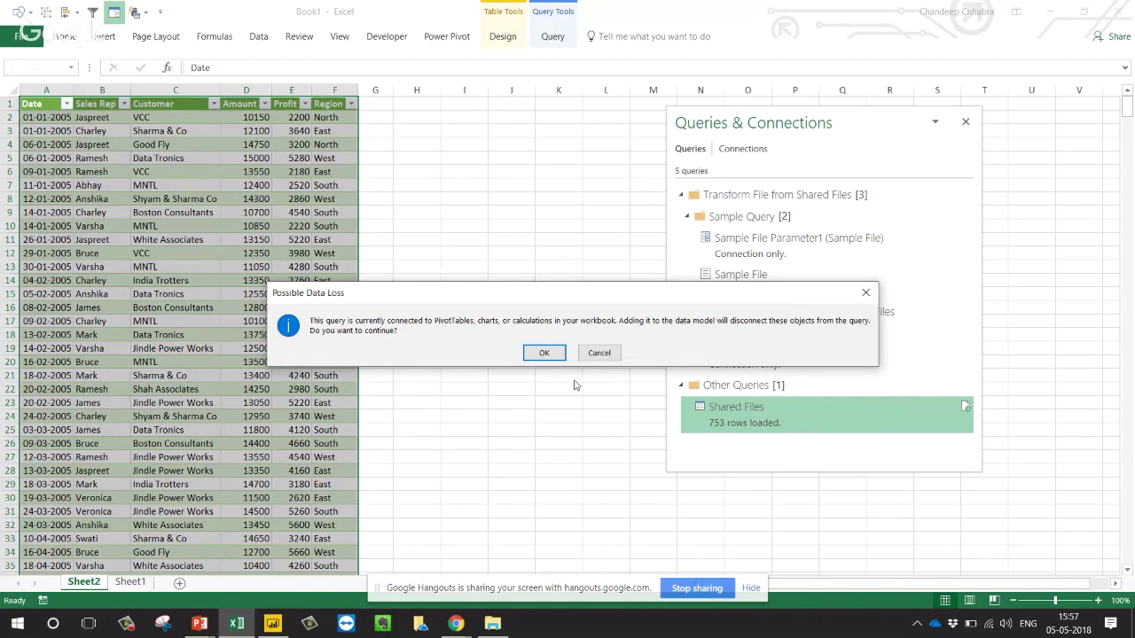
click(559, 356)
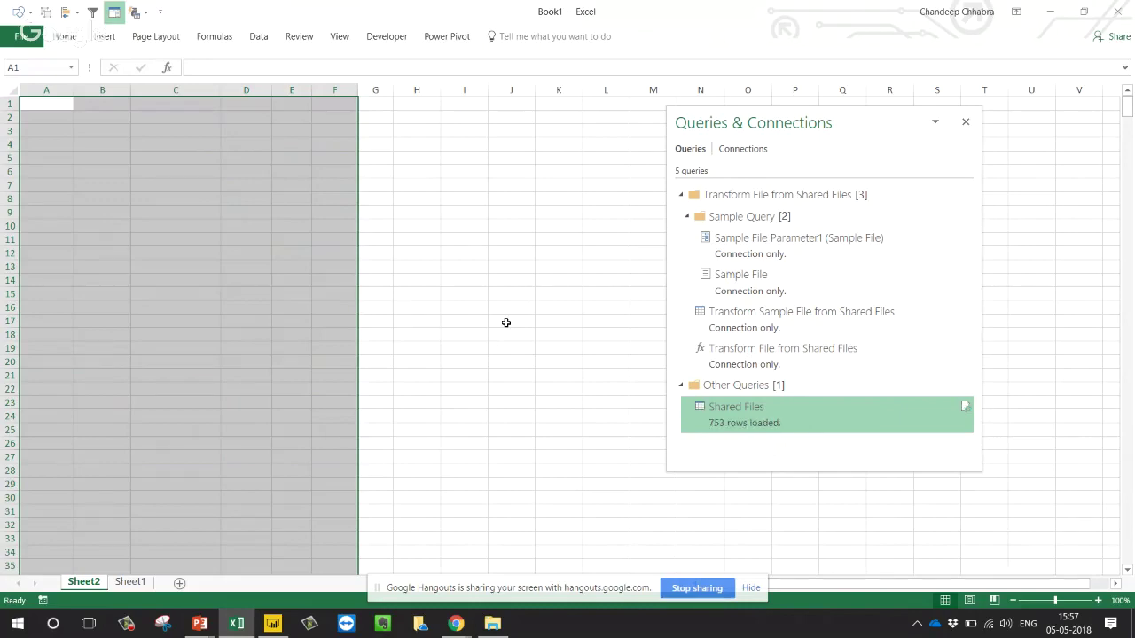
- Open the workbook's data model in the Power Pivot window to view the Shared Files table
click(505, 323)
click(169, 240)
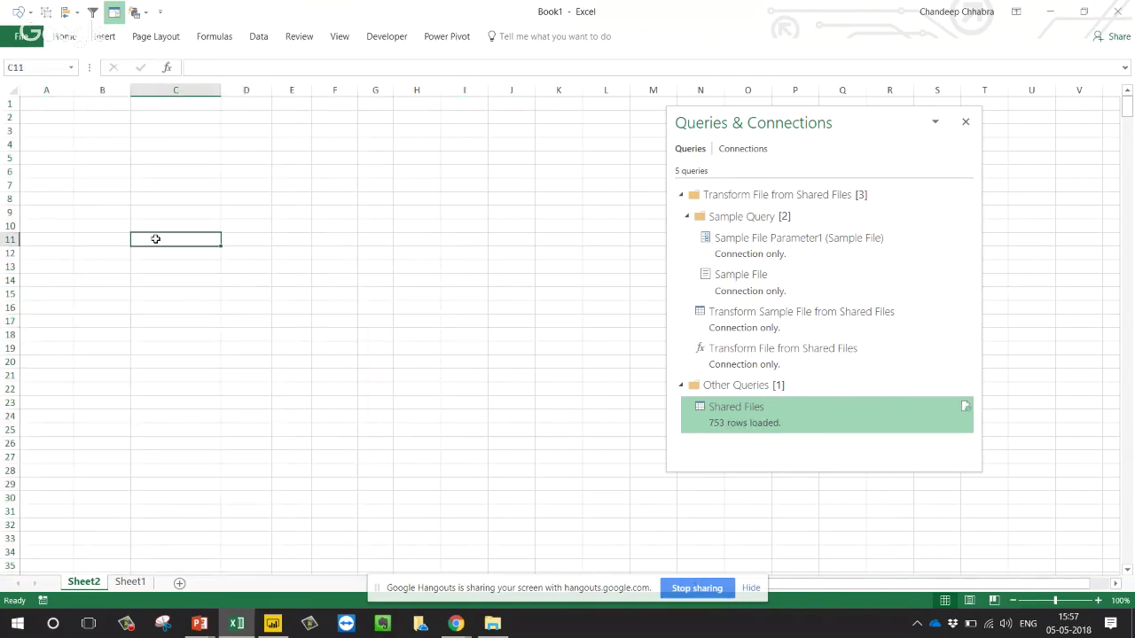
click(437, 38)
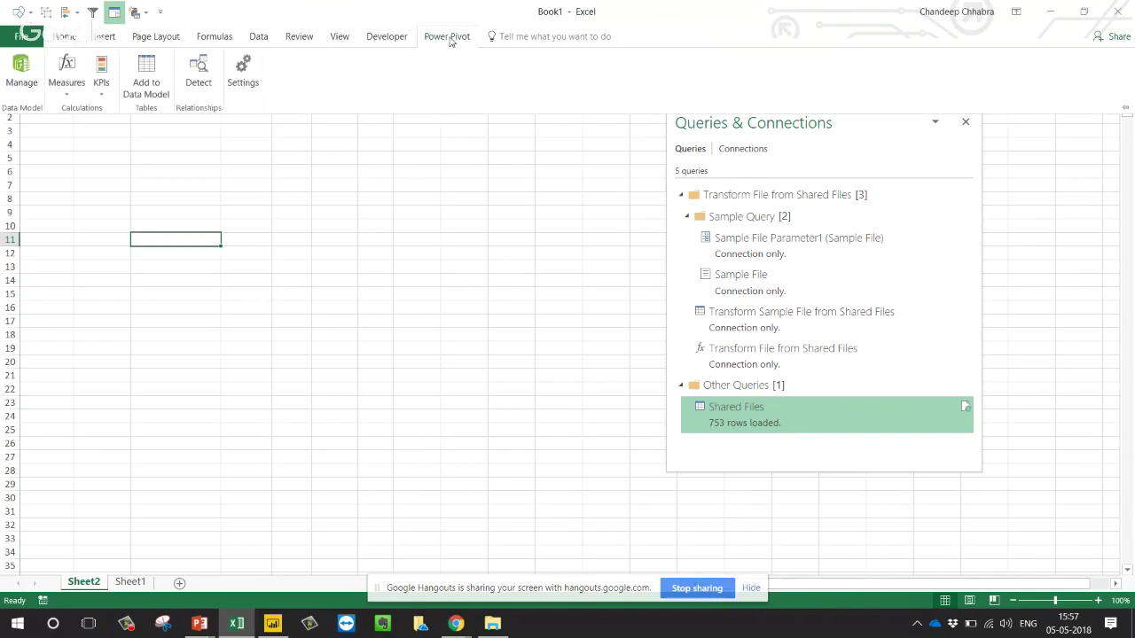
click(20, 83)
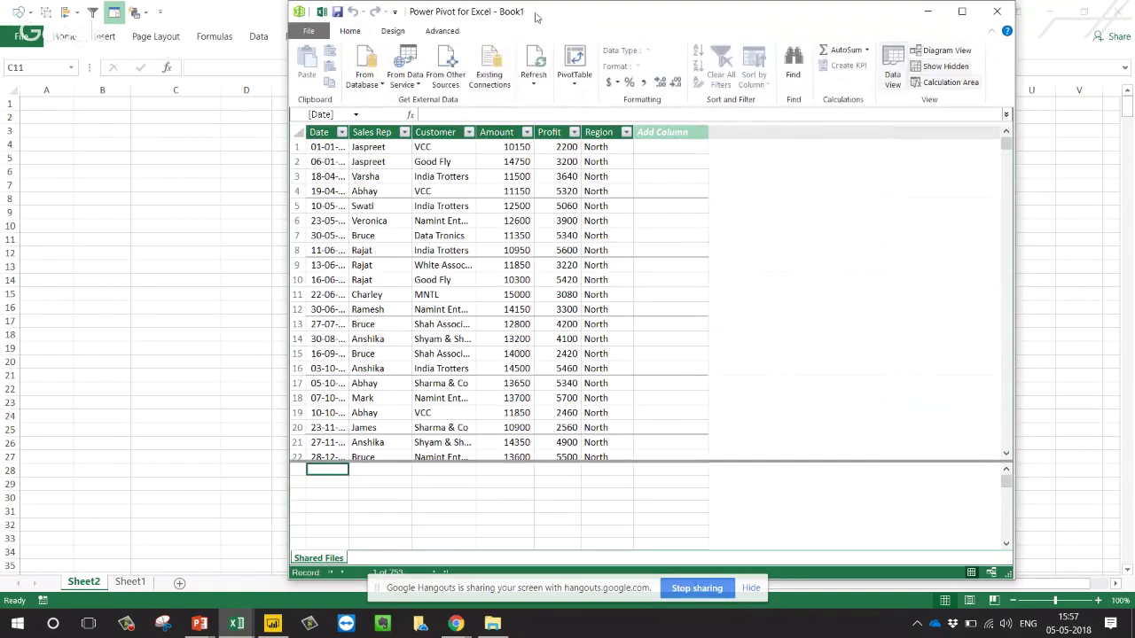
- Select cell A11 on Sheet2 as the PivotTable location and return to the Shared Files table in Power Pivot
drag(535, 17, 546, 41)
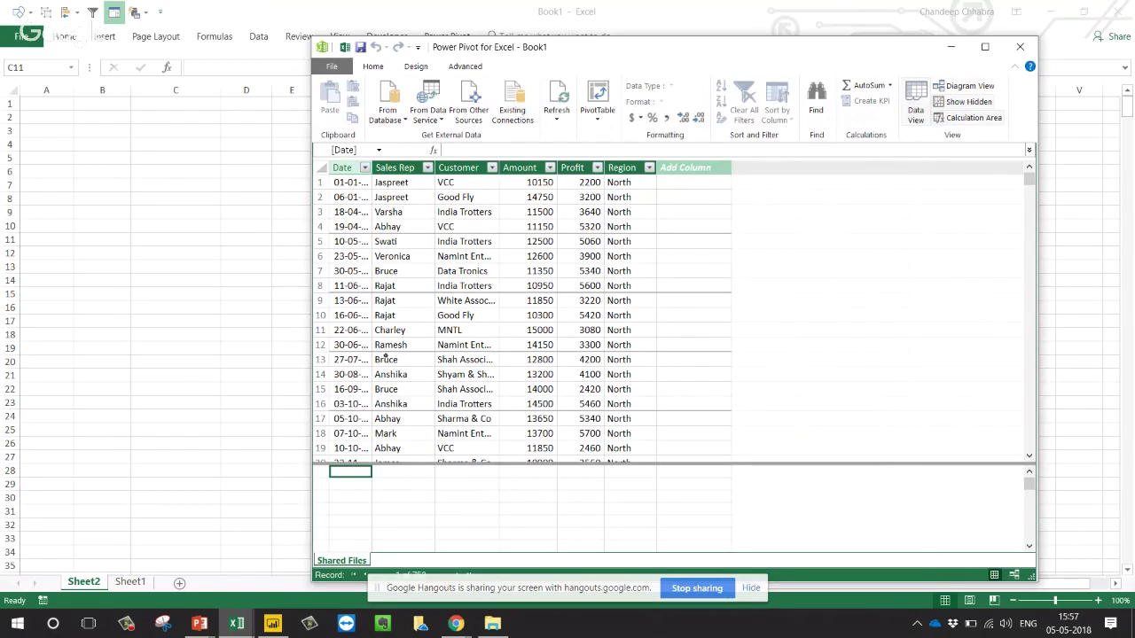
click(33, 361)
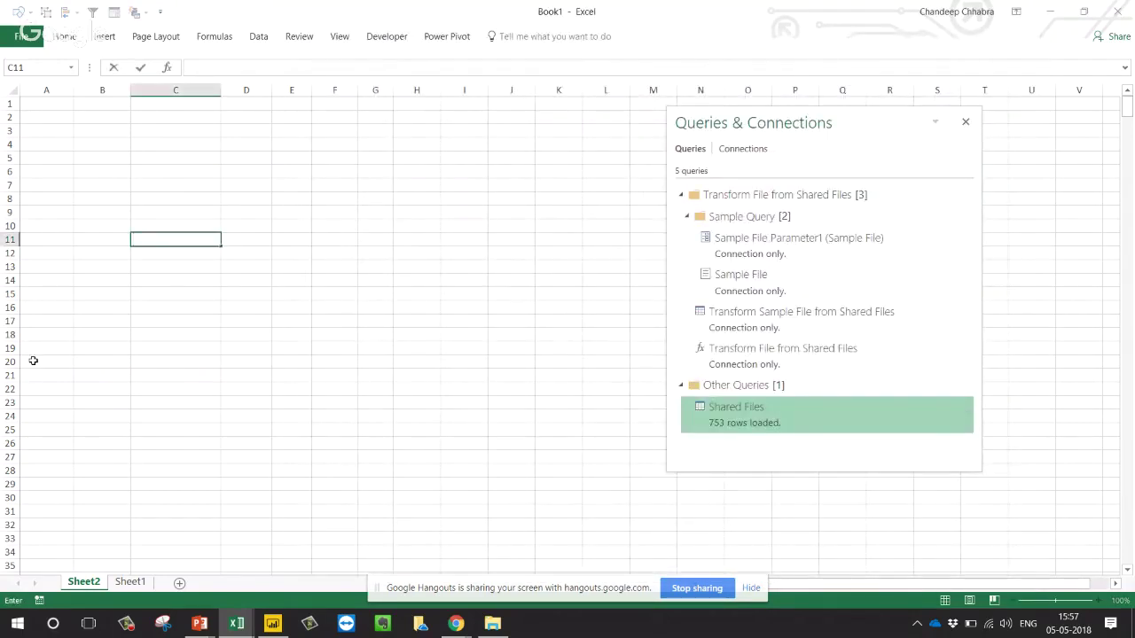
key(Left)
key(Left)
key(alt+Tab)
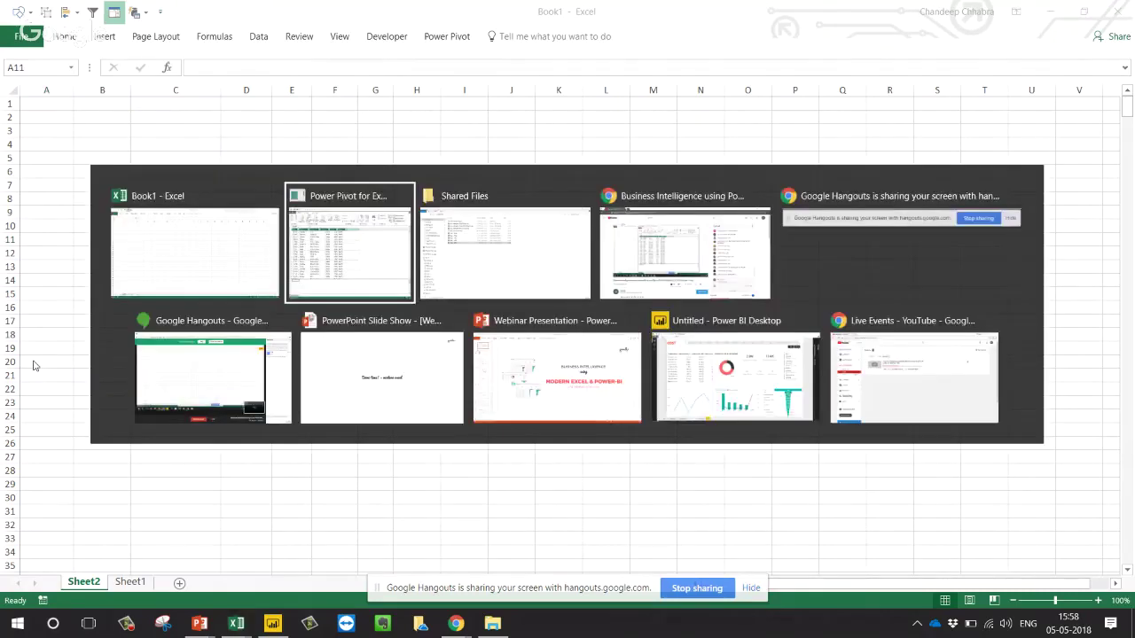
click(411, 244)
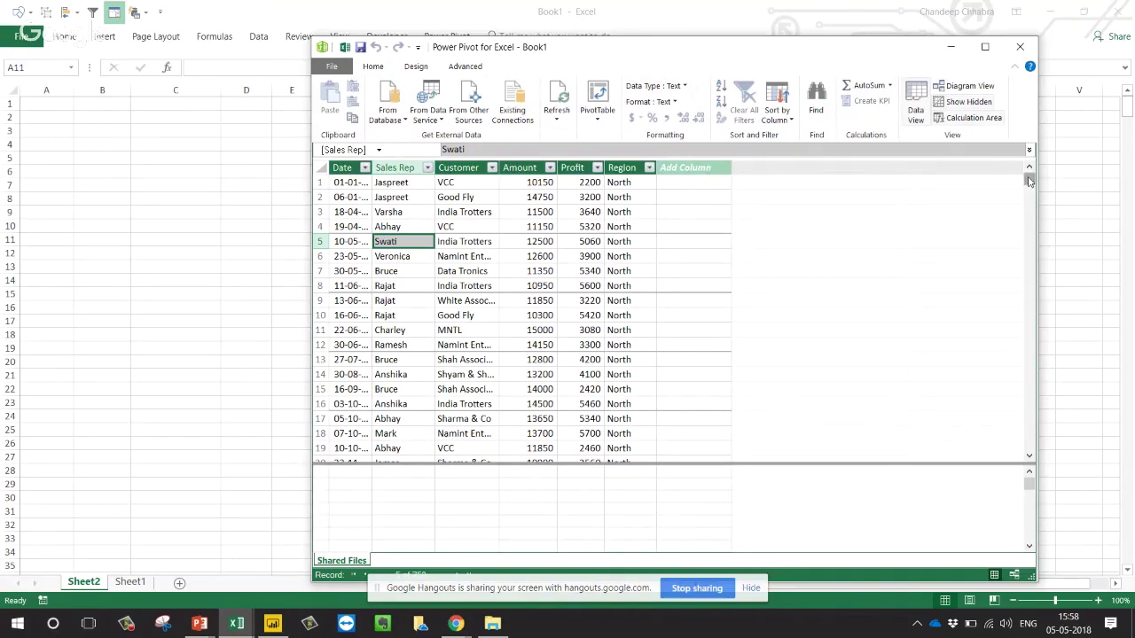
drag(1029, 180, 1058, 169)
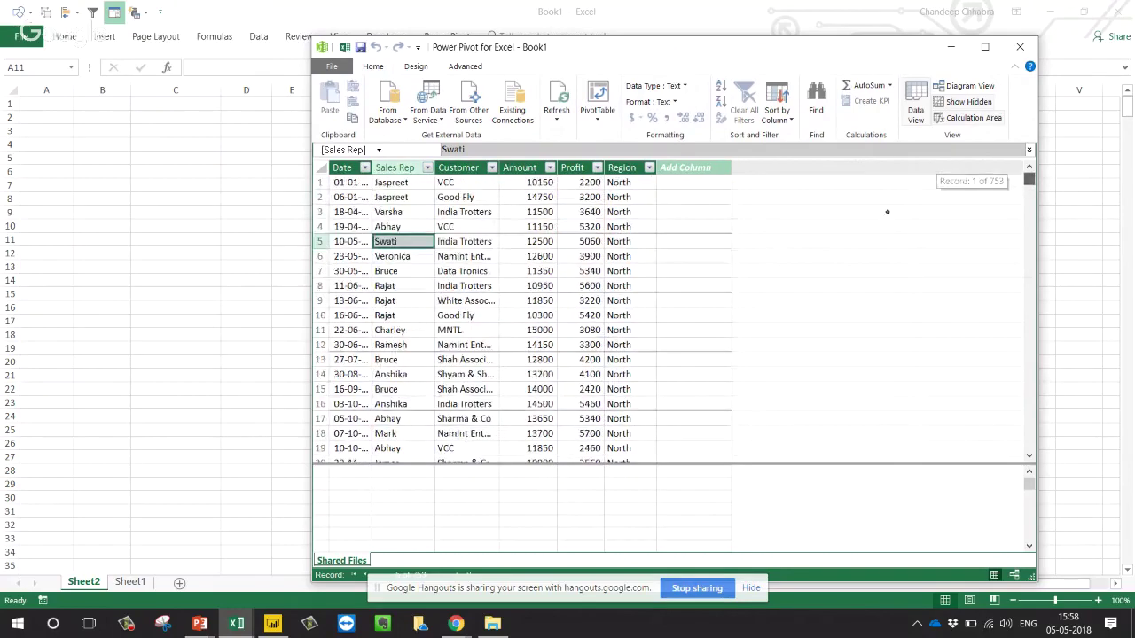
- Insert a PivotTable from the data model into the existing worksheet at Sheet2 cell A11 and expand the Shared Files field list
click(608, 96)
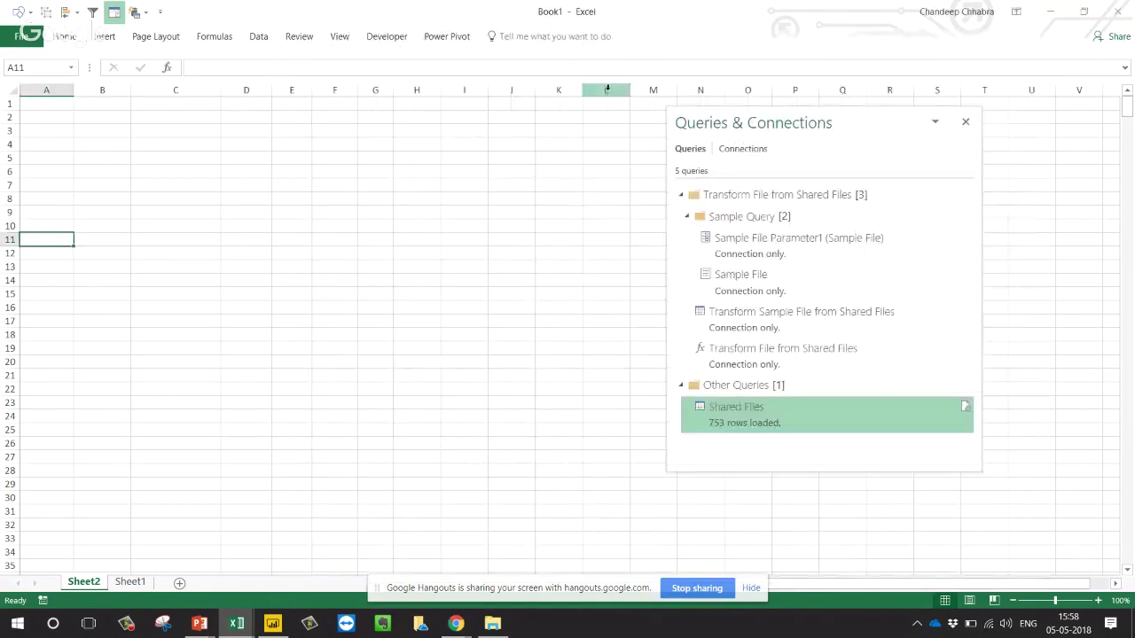
key(alt+e)
click(612, 346)
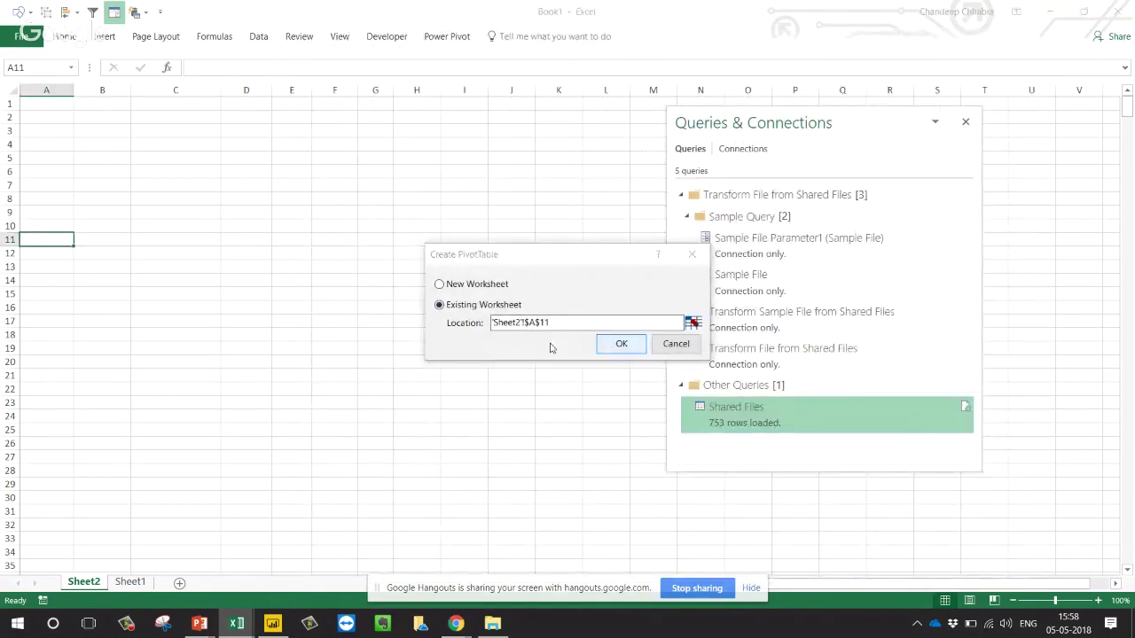
drag(602, 308, 359, 127)
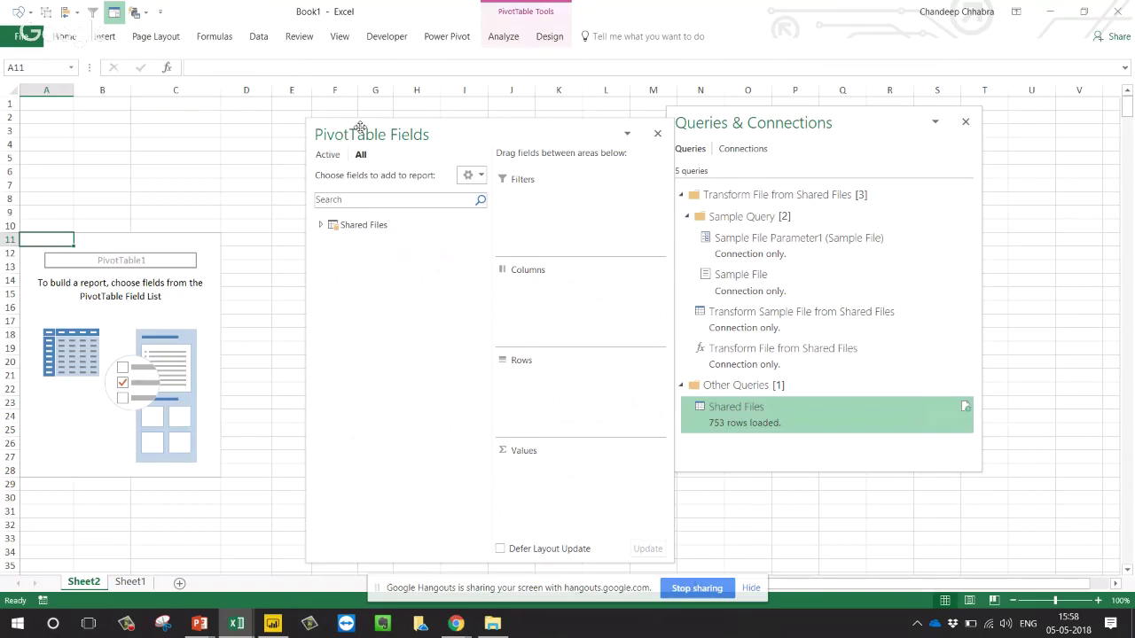
click(362, 224)
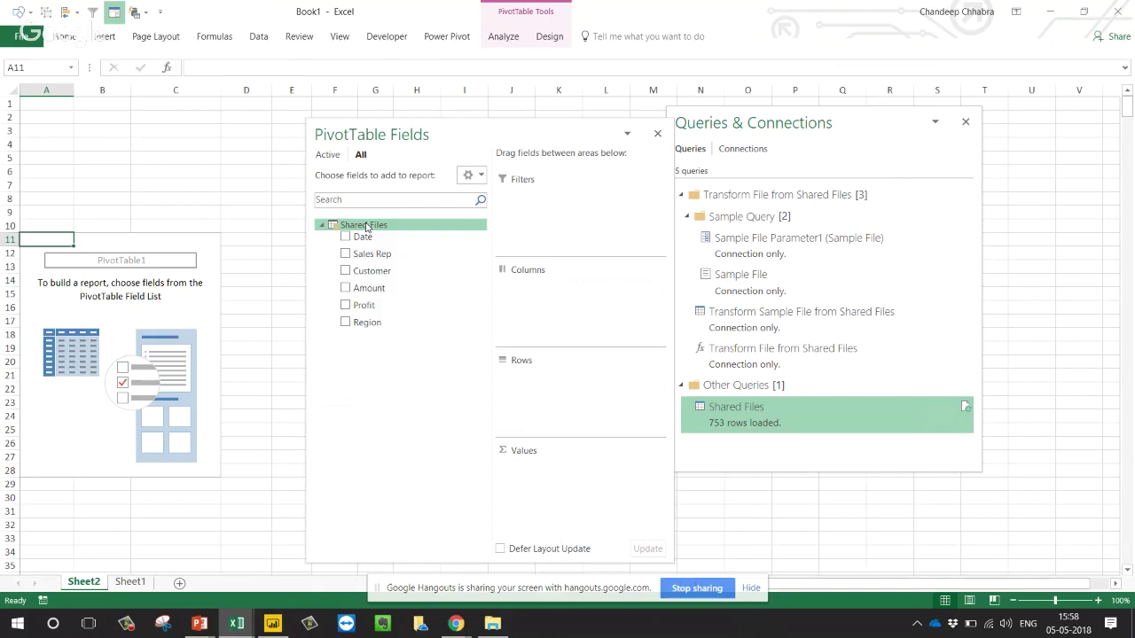
- Widen the Date column of the Shared Files table in Power Pivot and sort the table by Date from oldest to newest
click(252, 458)
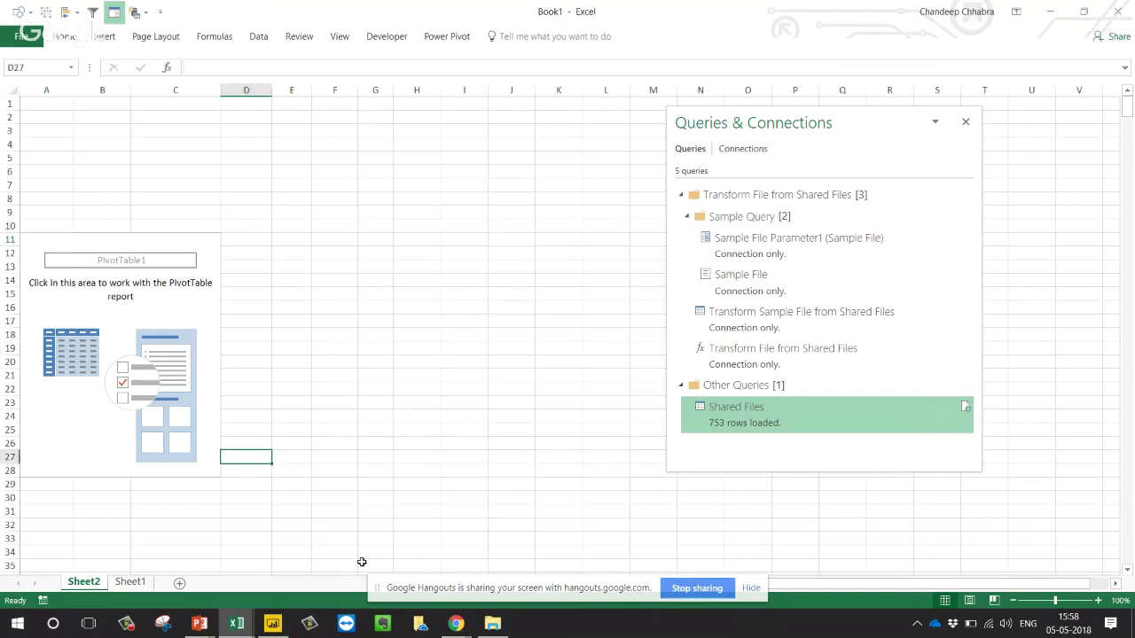
click(237, 624)
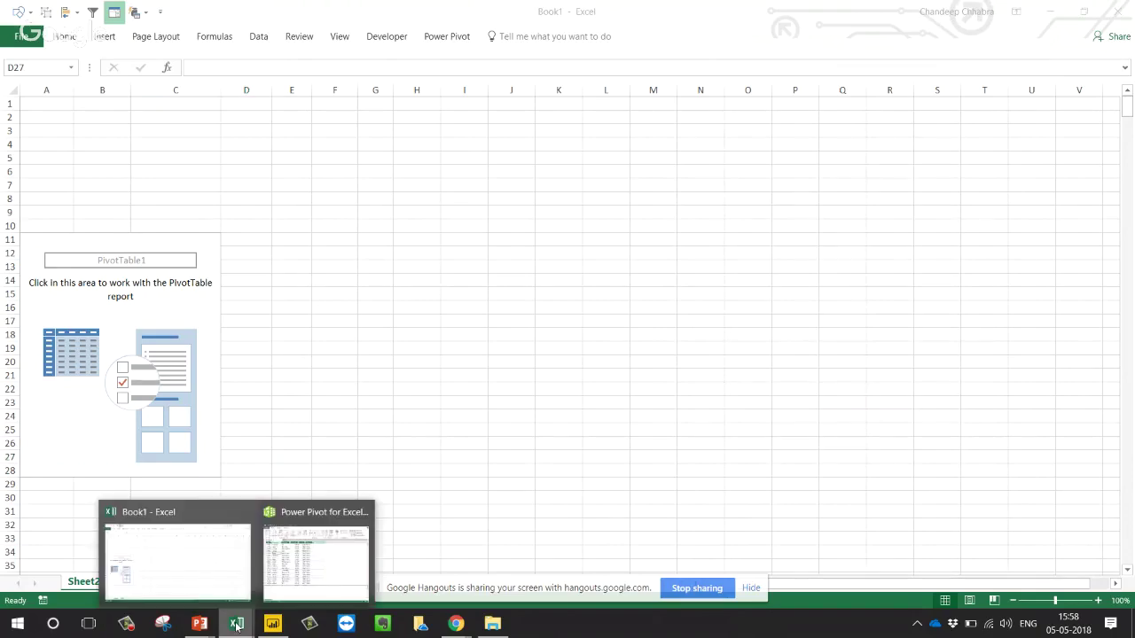
click(293, 589)
drag(372, 168, 412, 167)
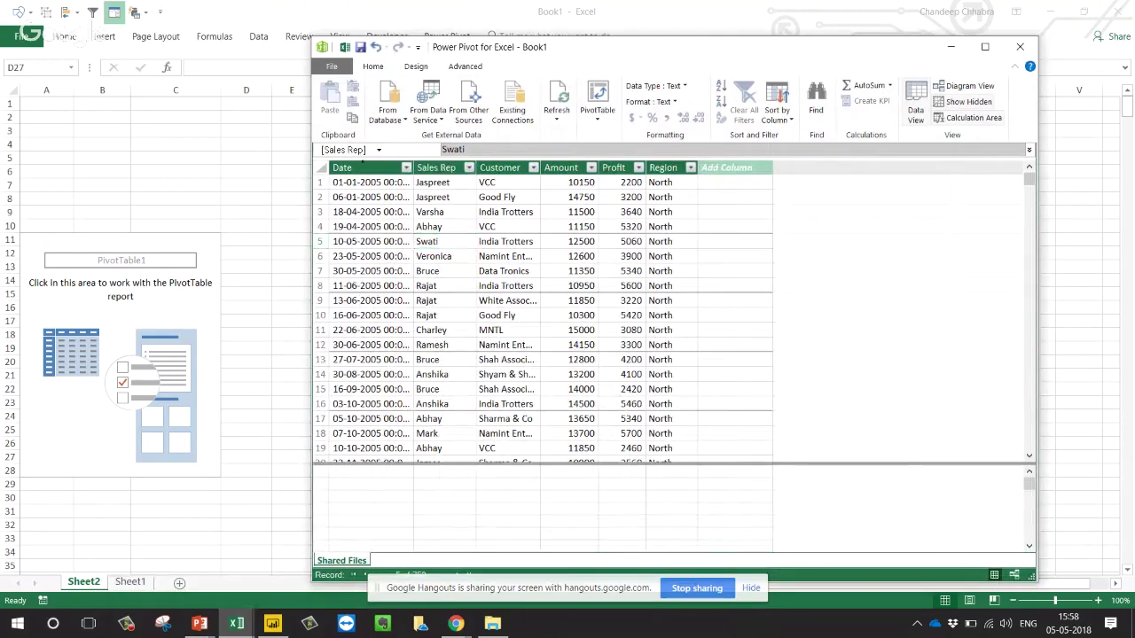
click(362, 168)
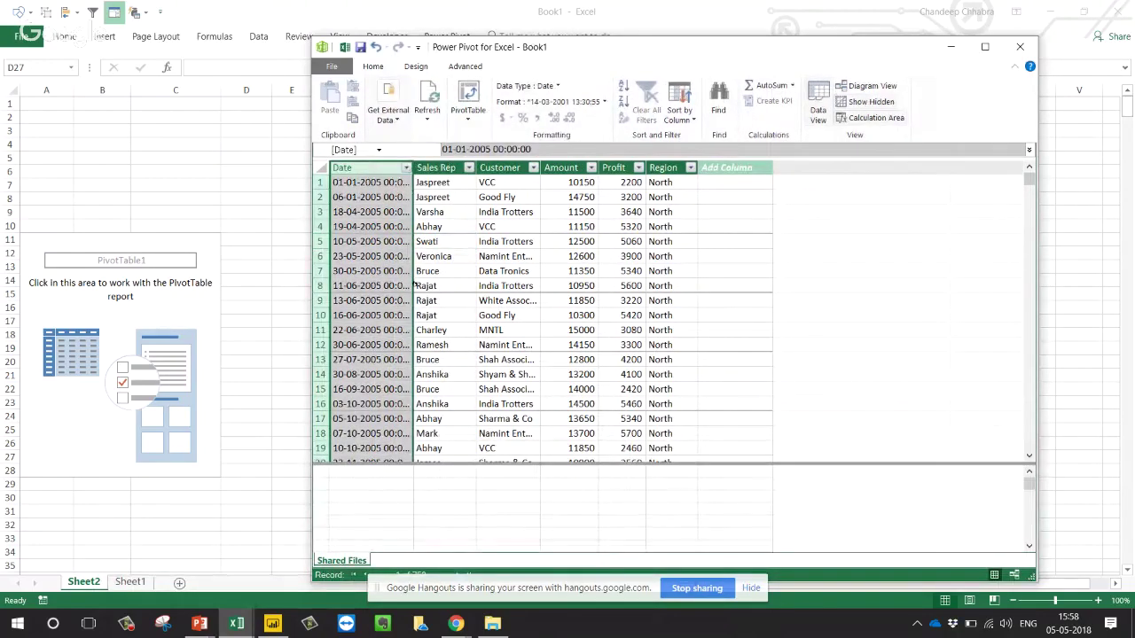
click(405, 168)
click(386, 185)
click(444, 285)
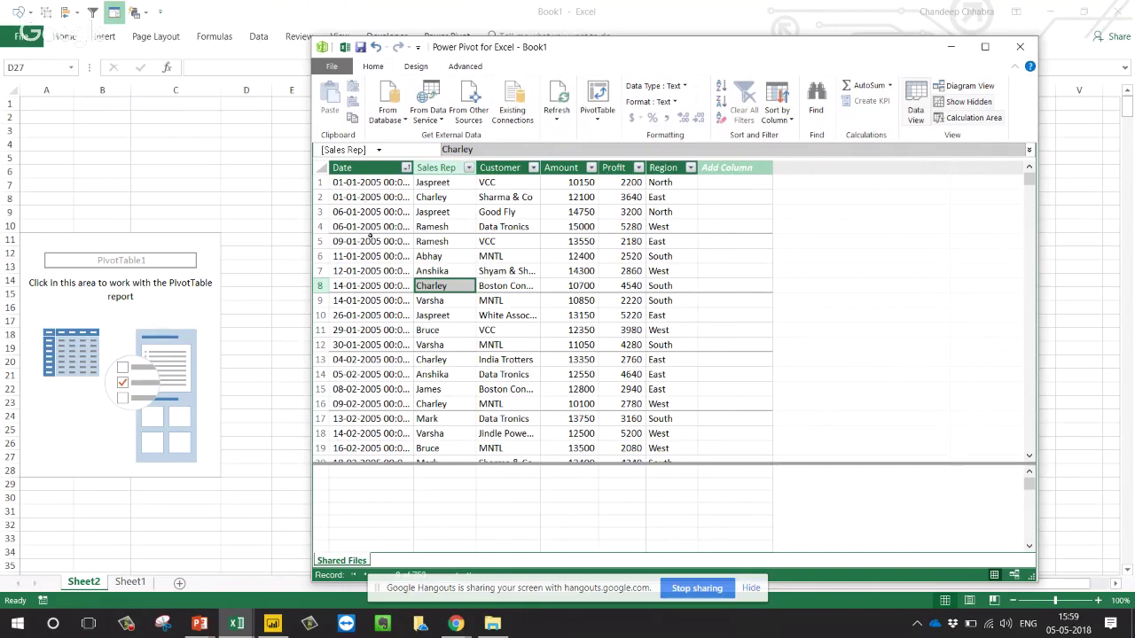
- Return to the PivotTable and start a new measure on the Shared Files table using the DISTINCTCOUNT function
click(116, 270)
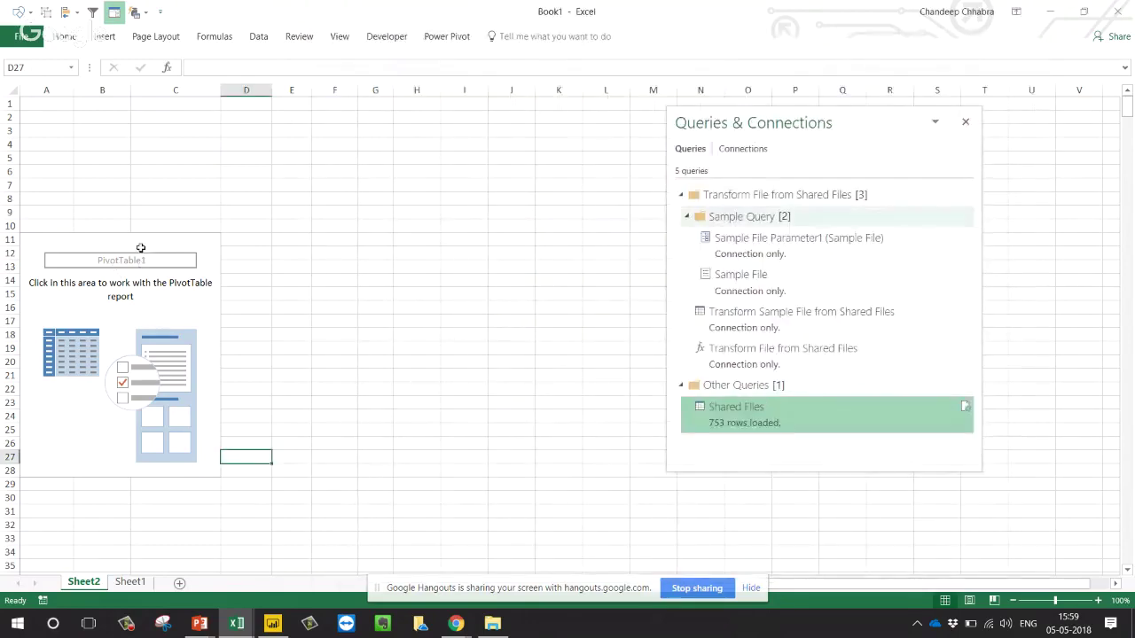
click(39, 241)
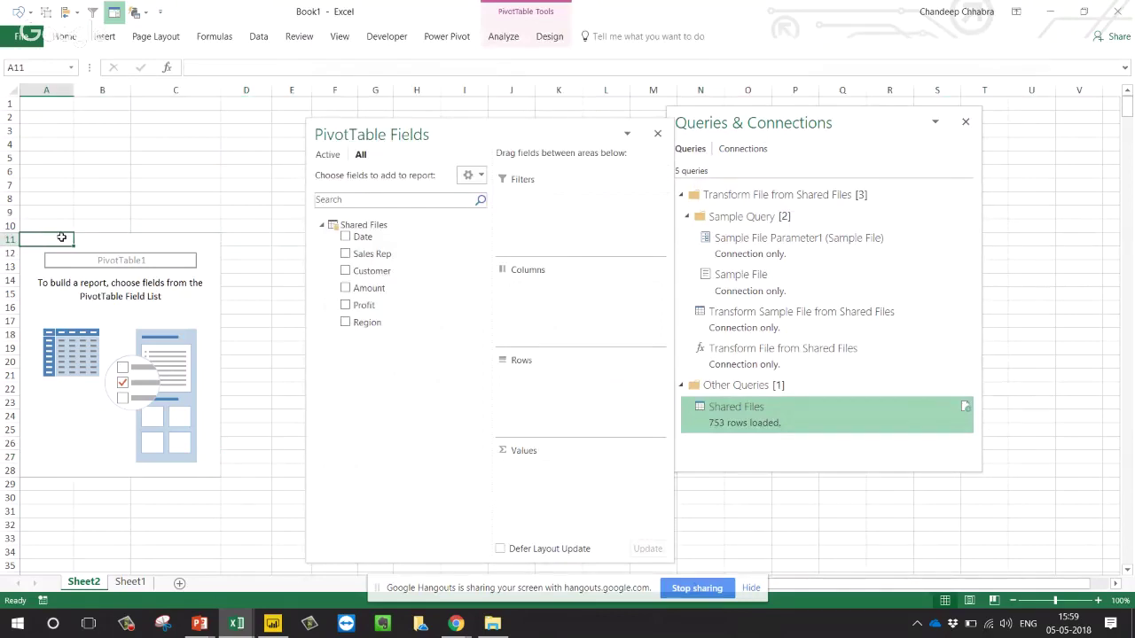
right_click(363, 226)
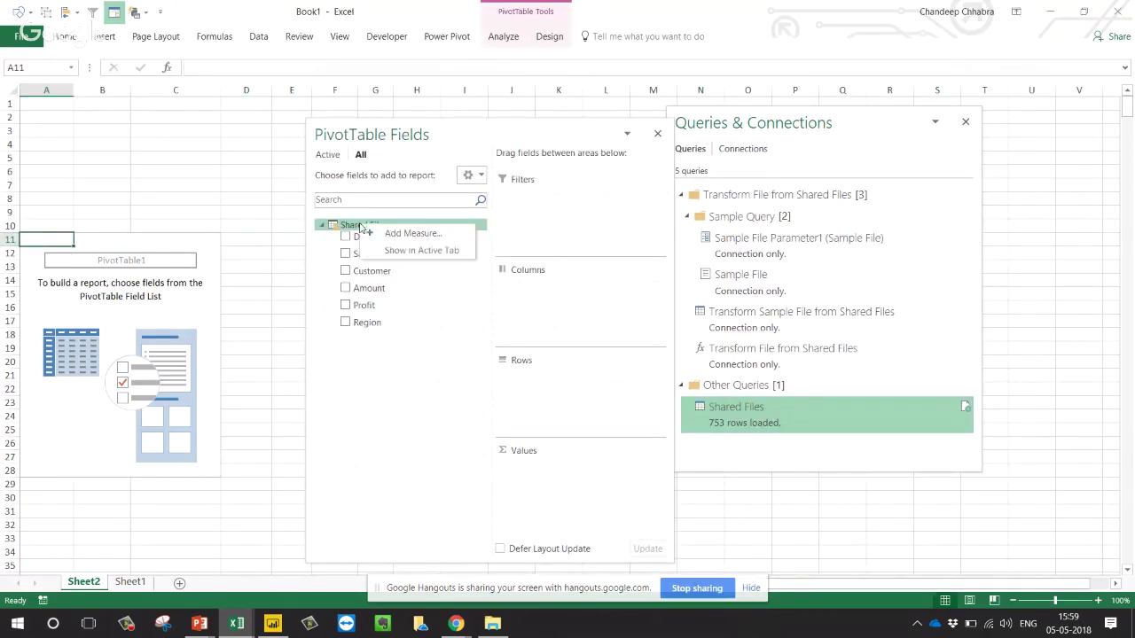
click(409, 235)
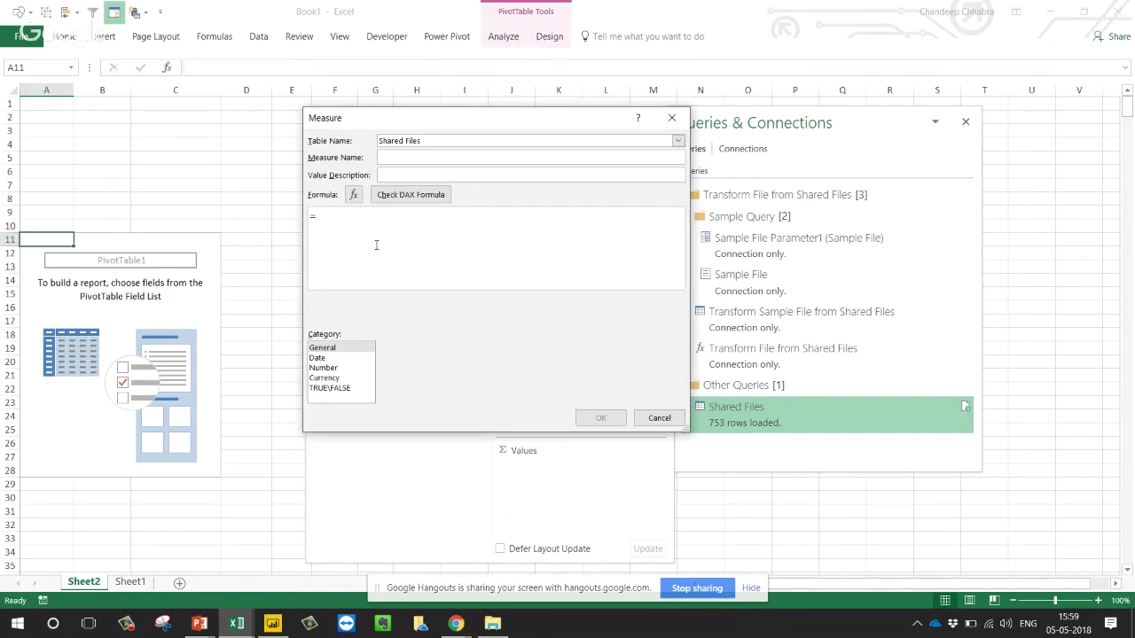
text(di)
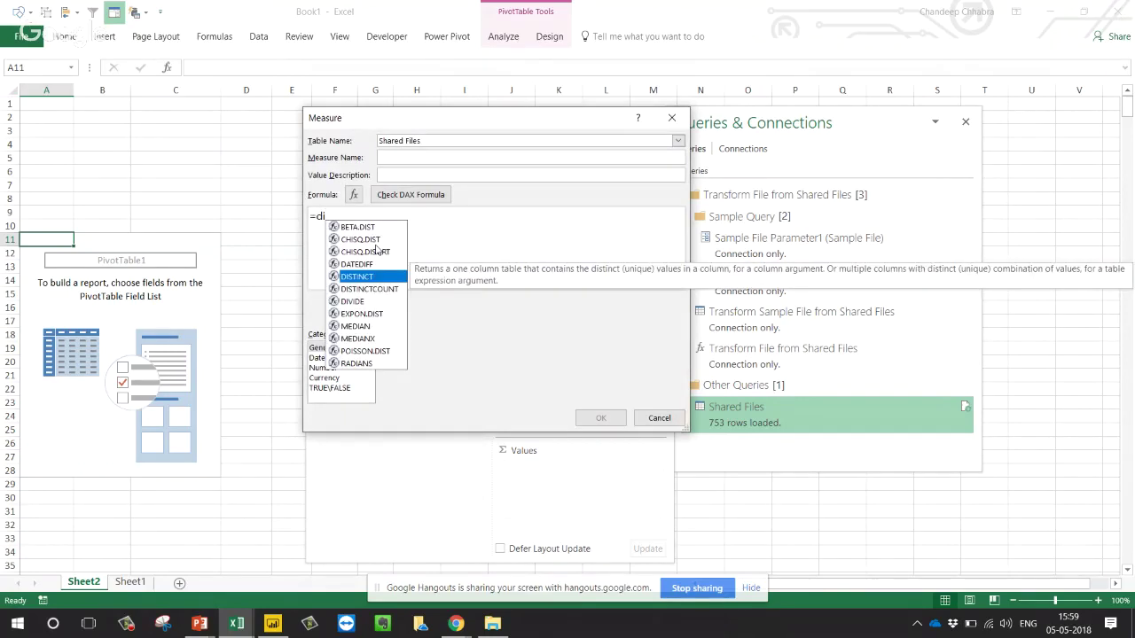
key(Down)
key(Tab)
- Complete the measure's formula as =DISTINCTCOUNT('Shared Files'[Date])
key(Down)
key(Down)
key(Up)
key(Up)
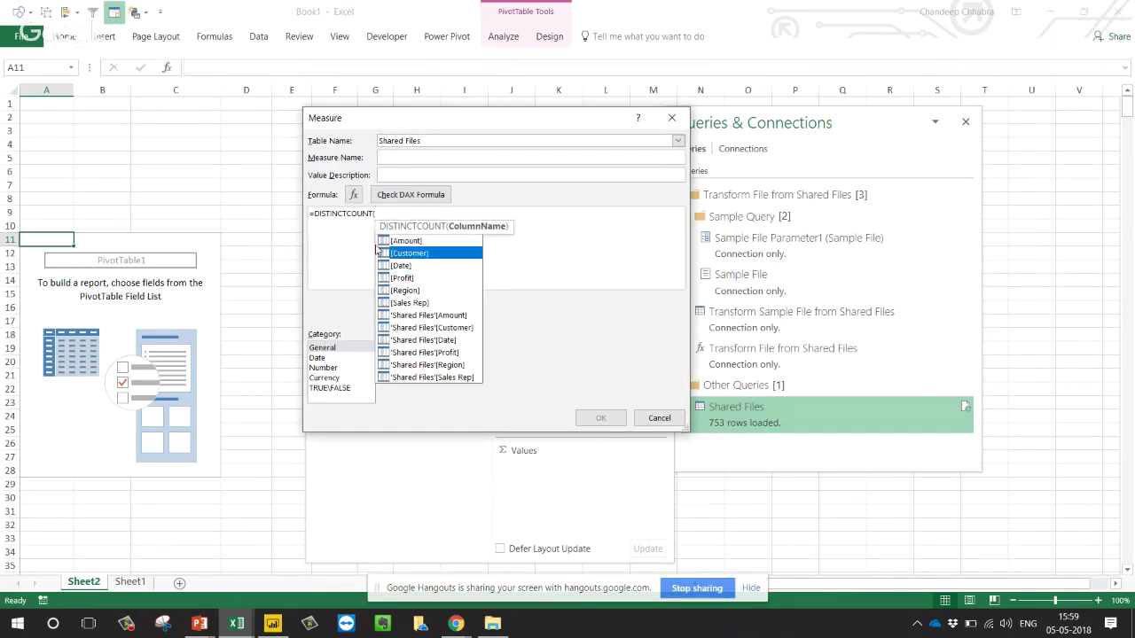
text(')
key(Down)
key(Down)
key(Down)
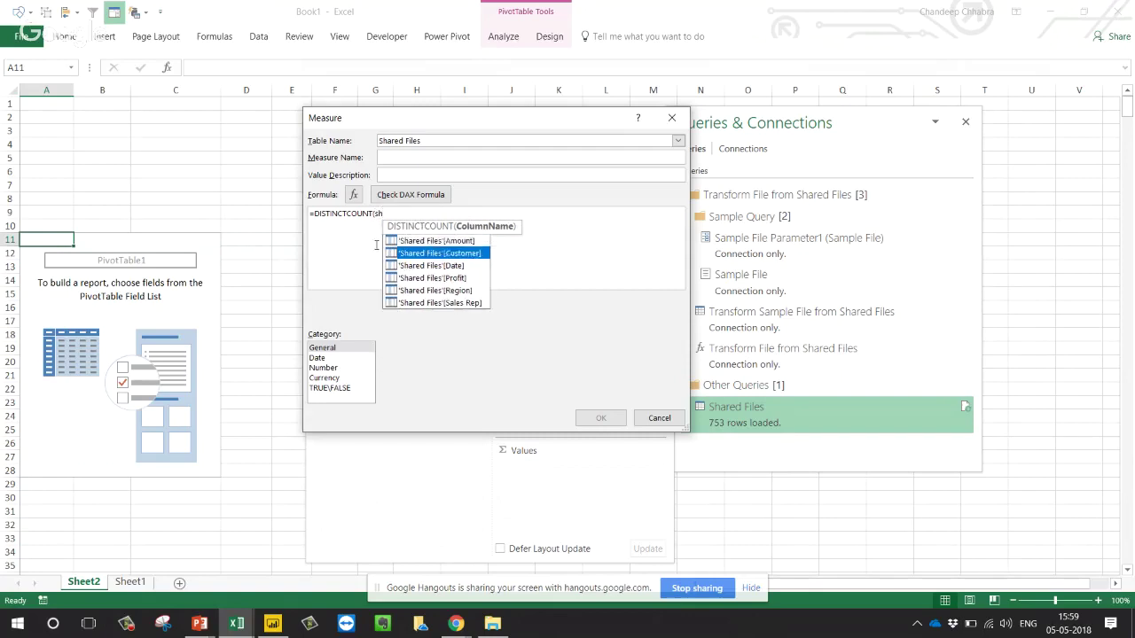
key(Tab)
key(BackSpace)
key(BackSpace)
key(BackSpace)
key(BackSpace)
key(BackSpace)
key(BackSpace)
key(BackSpace)
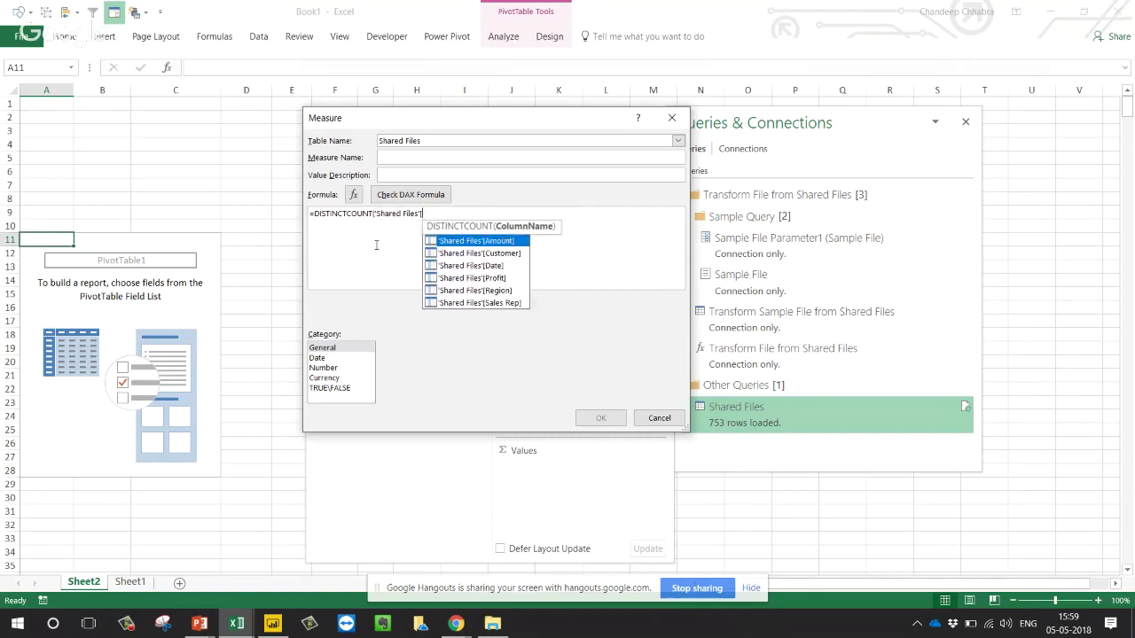
key(Down)
key(Down)
key(Tab)
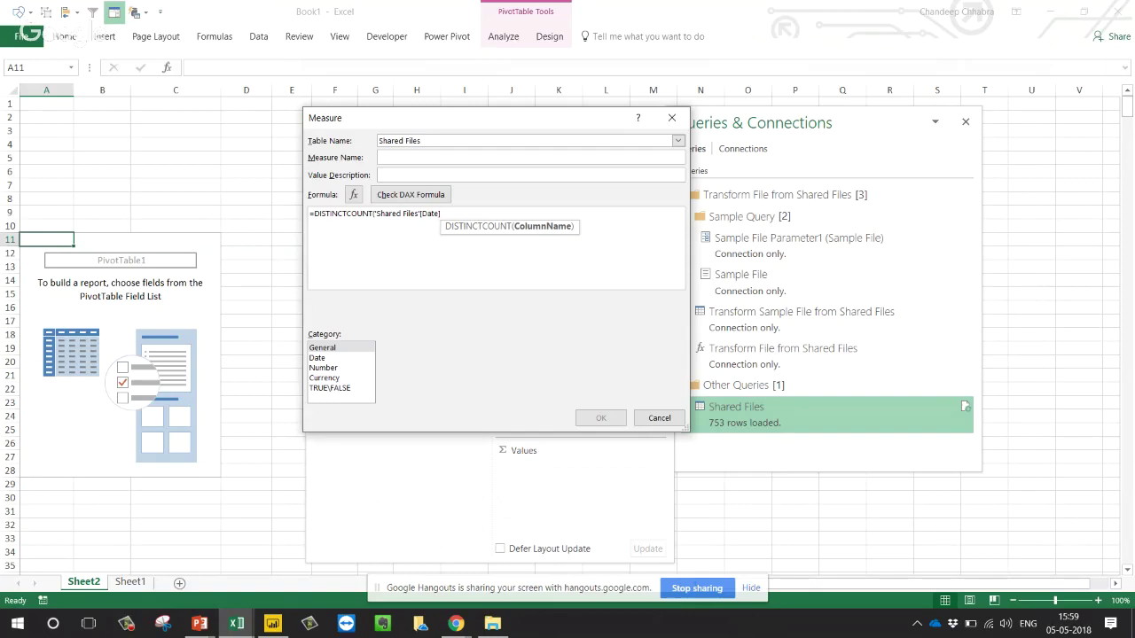
text())
scroll(387, 253, up, 2)
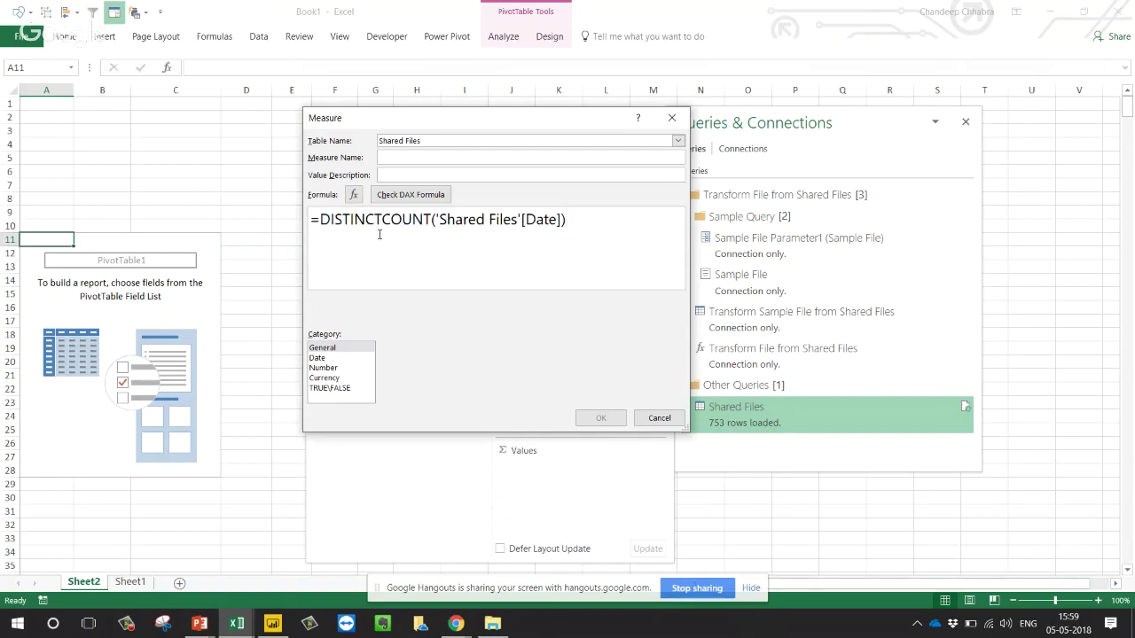
drag(555, 221, 532, 222)
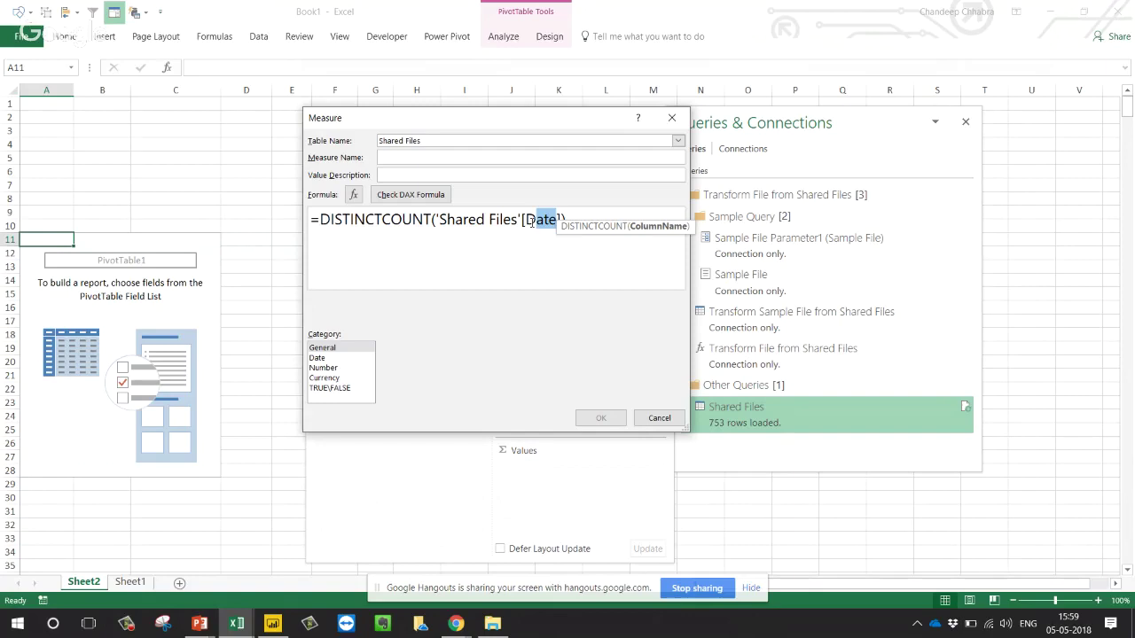
- Name the measure Distinct Selling Days and save it to the Shared Files table
click(438, 159)
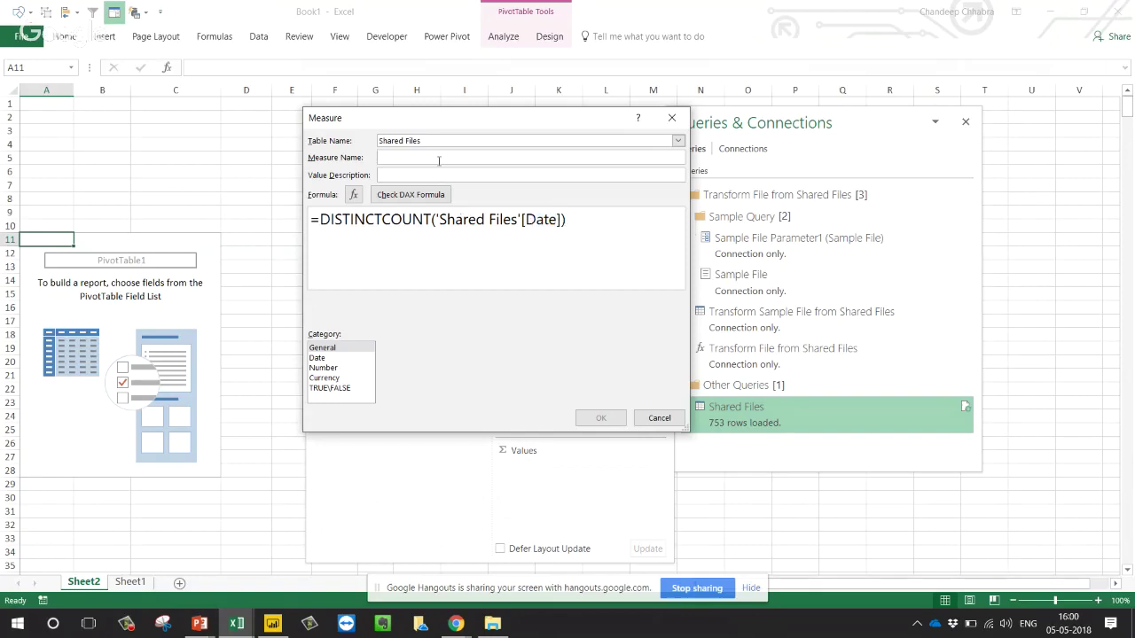
text(Distinct Selling Days)
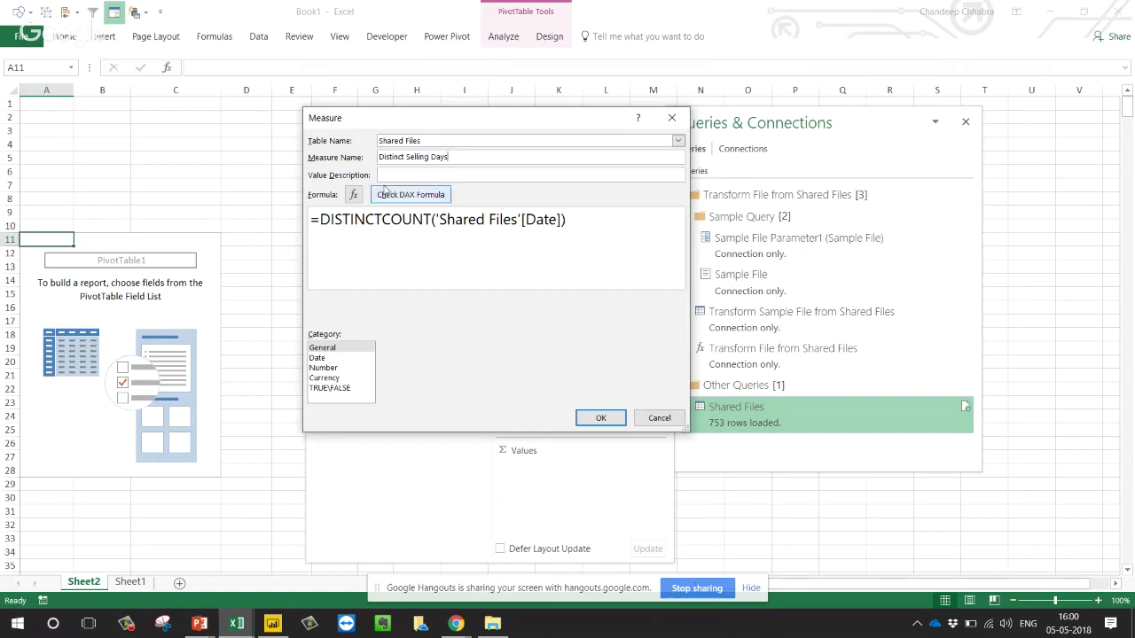
click(603, 419)
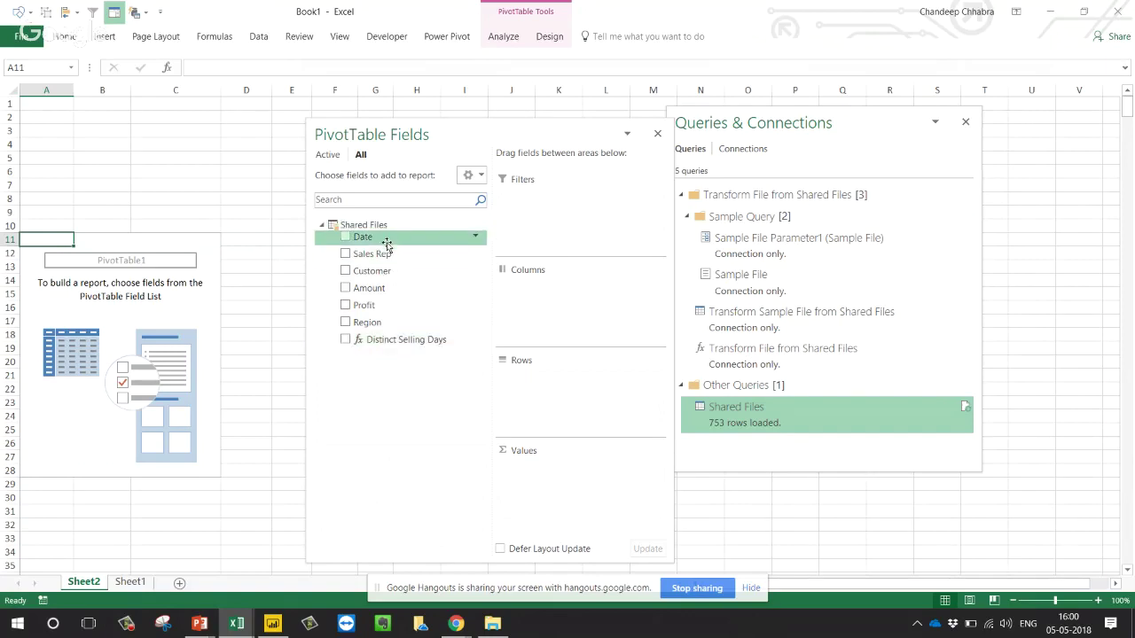
- Build the PivotTable with only Date (Year) in the rows and Distinct Selling Days as the values, and check the 2005 value
drag(383, 242, 552, 392)
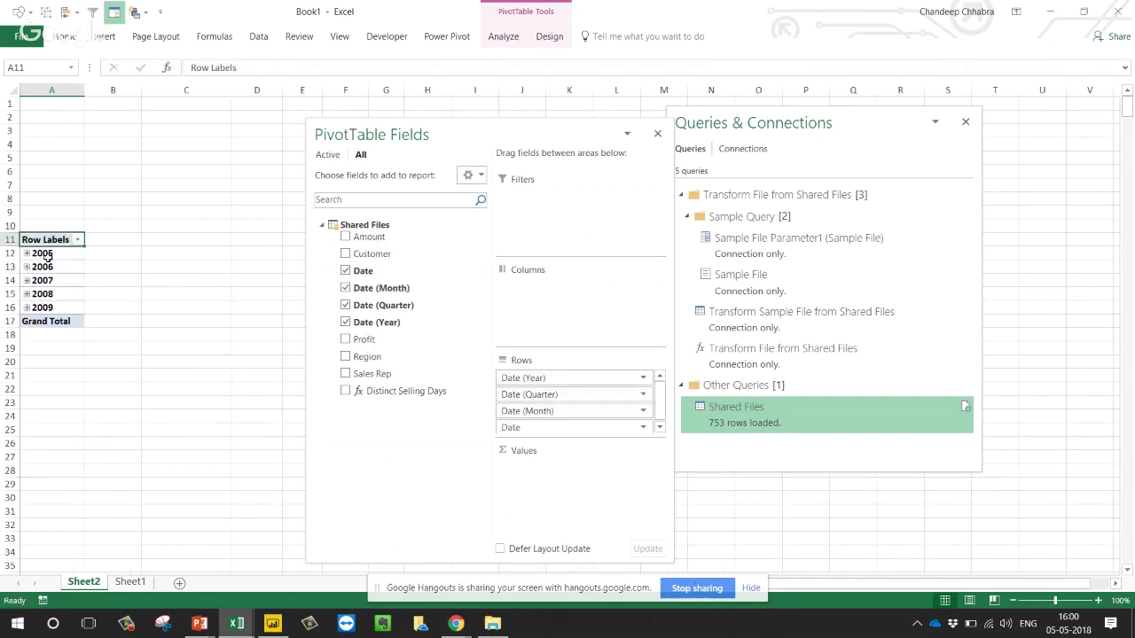
drag(536, 394, 549, 493)
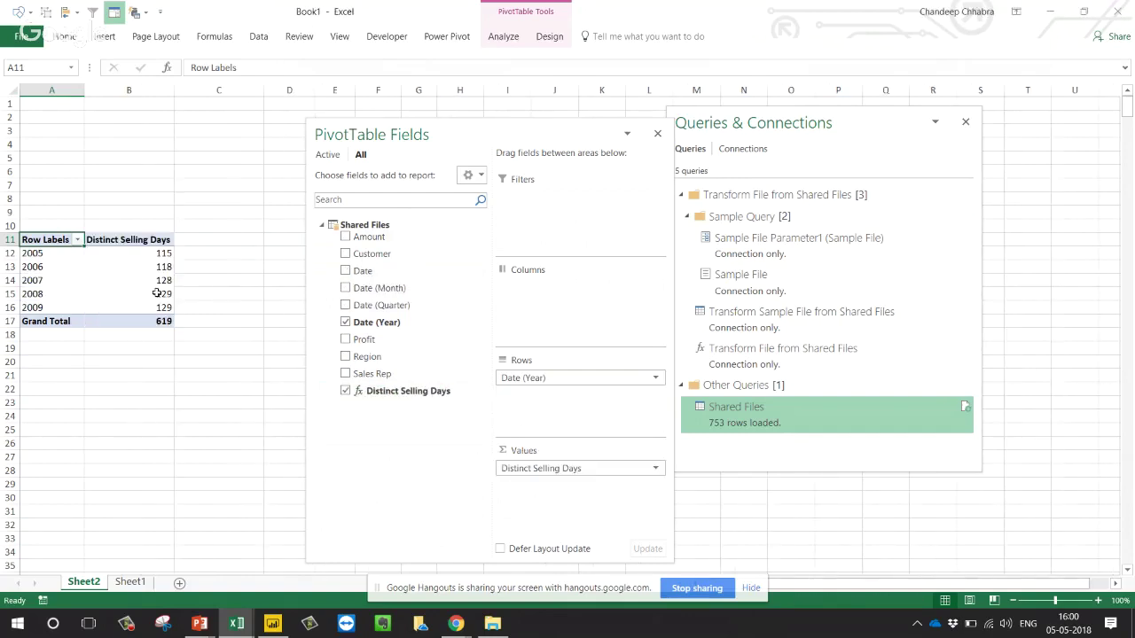
click(143, 251)
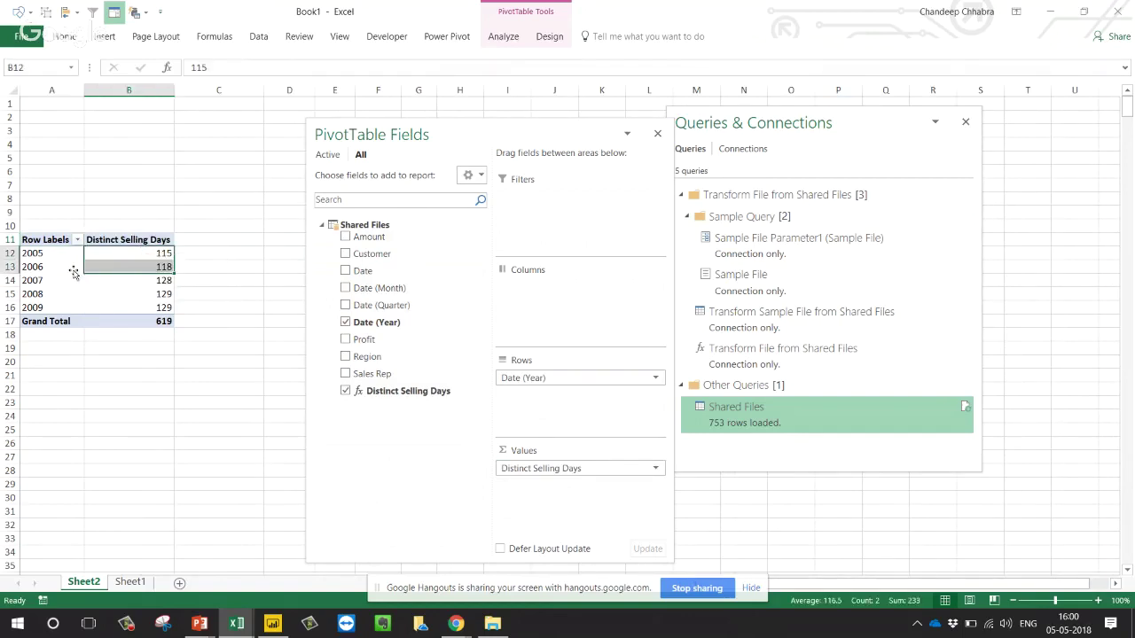
click(41, 252)
click(162, 254)
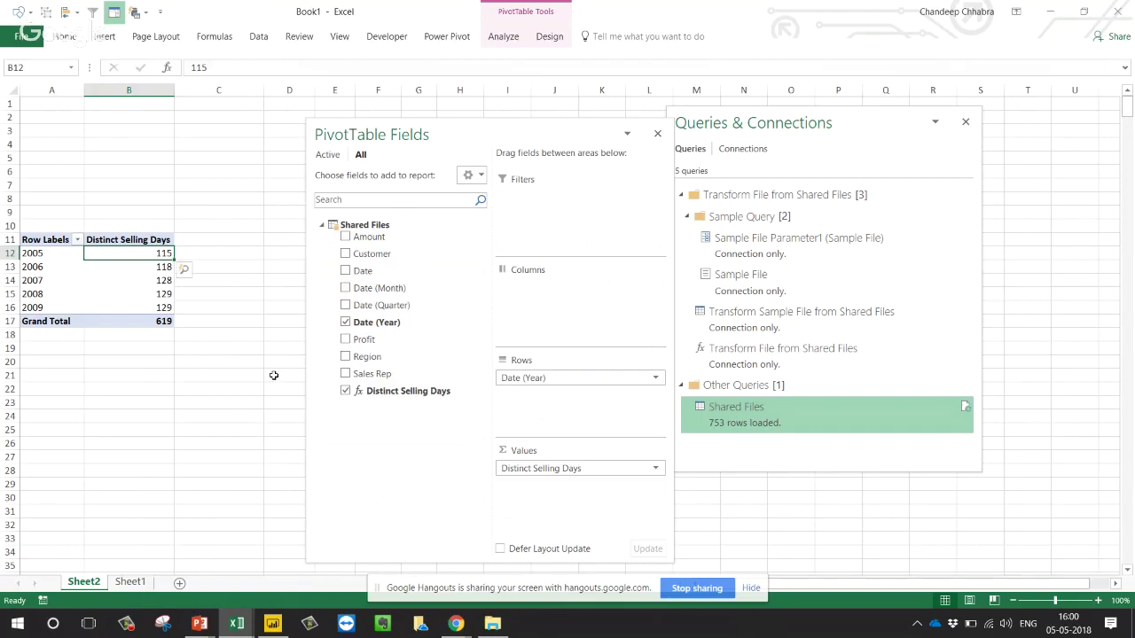
- Close the Queries & Connections pane and move the PivotTable Fields pane clear of the PivotTable
ctrl+scroll(253, 355, up, 5)
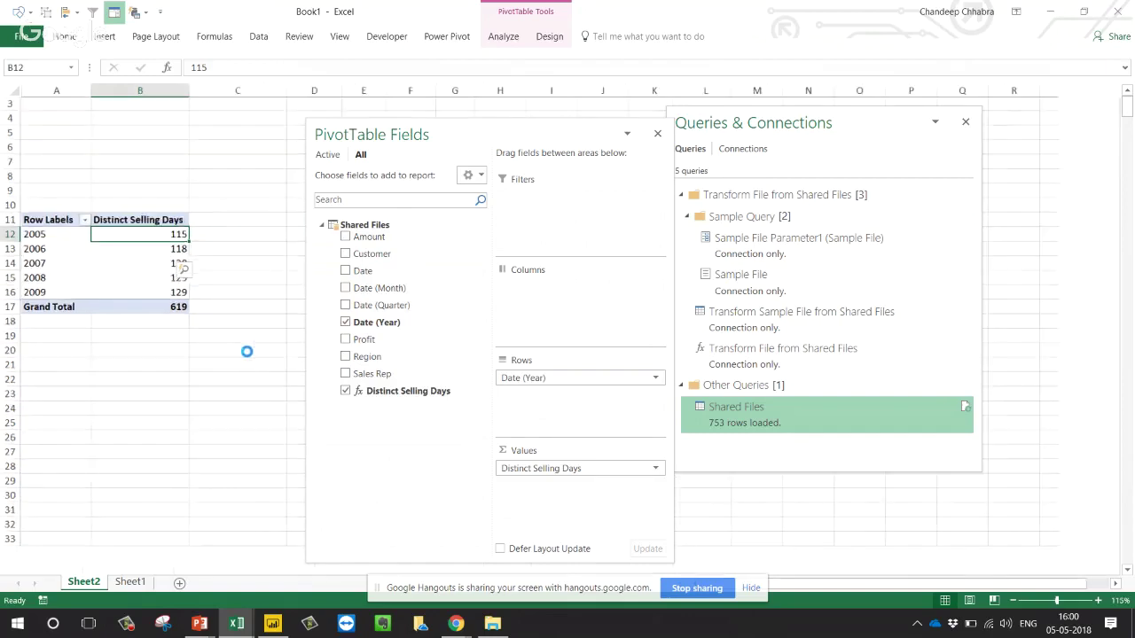
click(965, 122)
drag(591, 114, 675, 118)
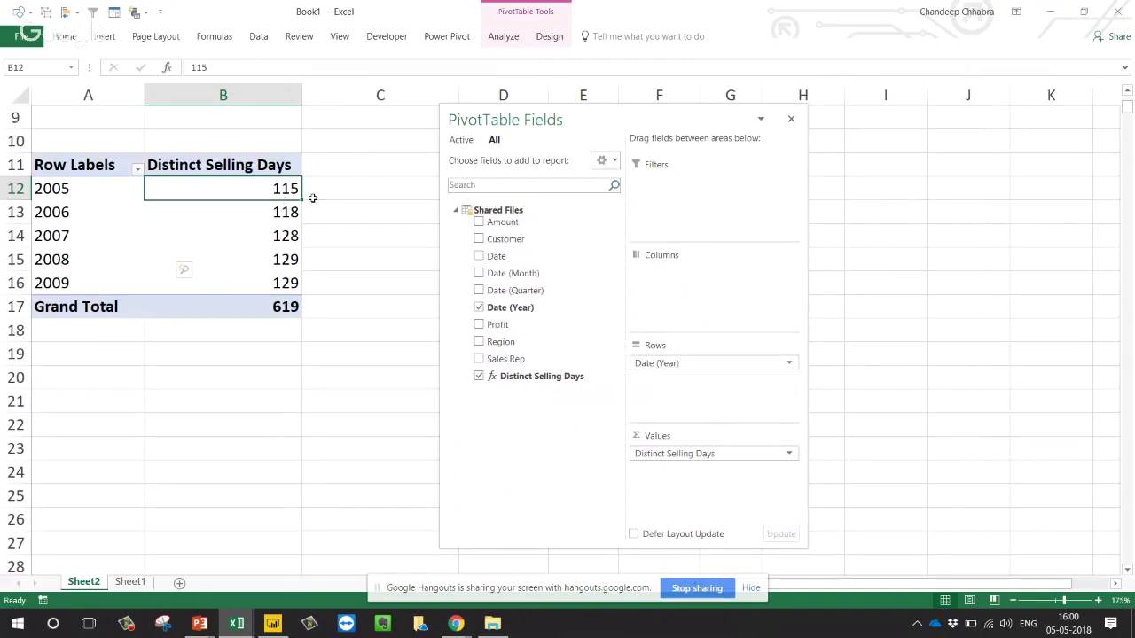
- Start a new measure in the Shared Files table and name it Total Sales
right_click(489, 211)
click(501, 220)
click(425, 157)
text(Total Sales)
key(Tab)
key(Tab)
key(Tab)
key(Tab)
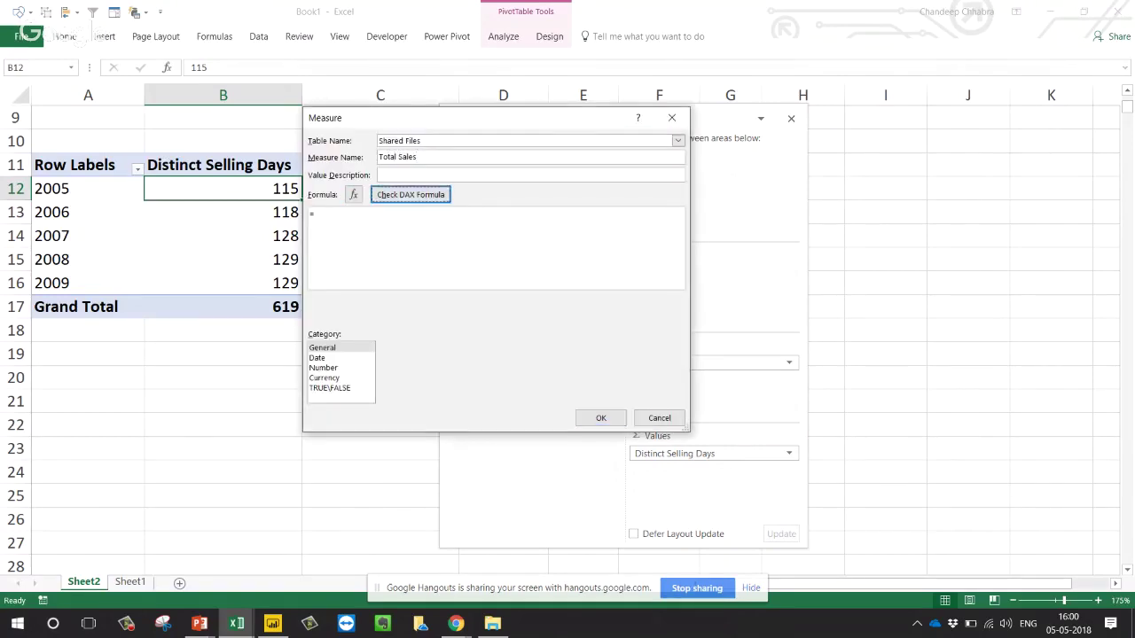
- Enter the measure's formula =SUM('Shared Files'[Amount]) and check it for errors
text(sum)
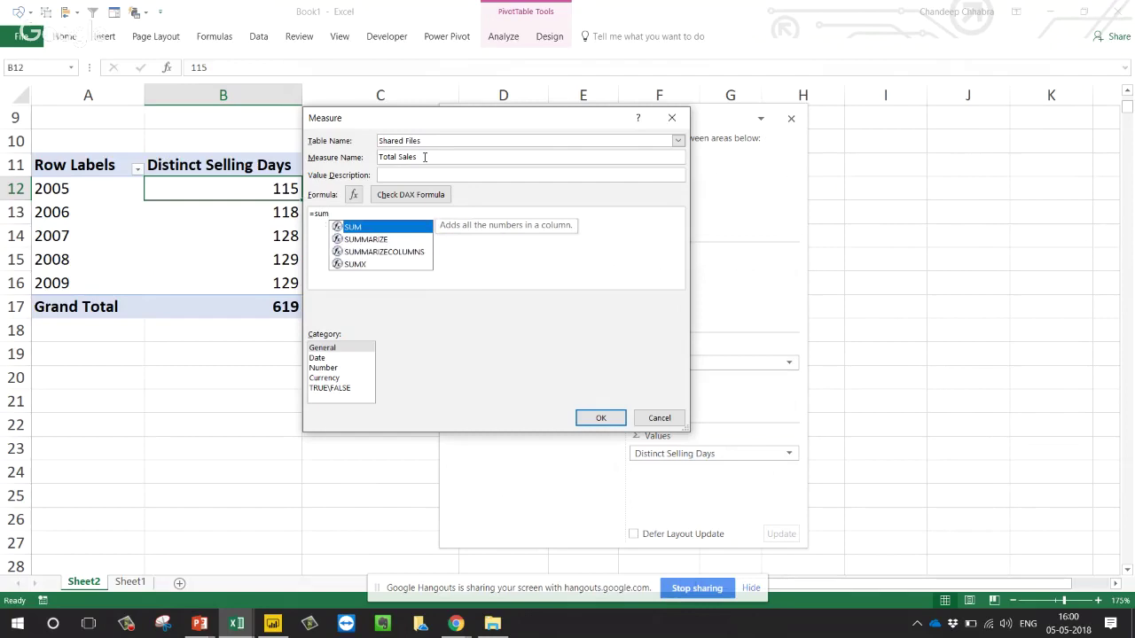
key(Tab)
text(d)
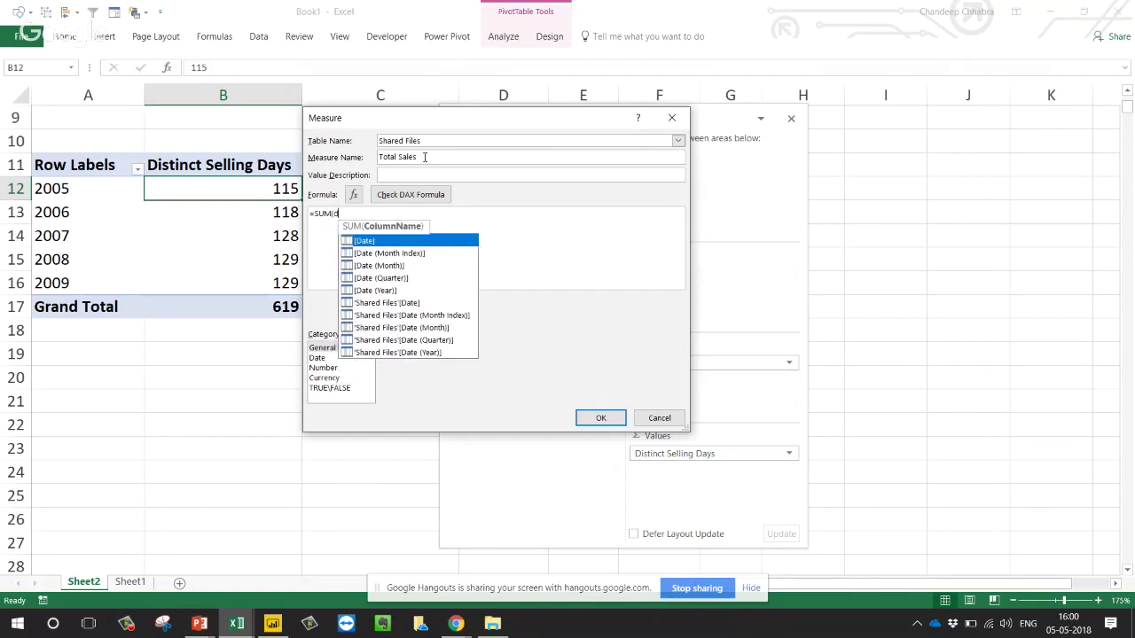
key(BackSpace)
text(sh)
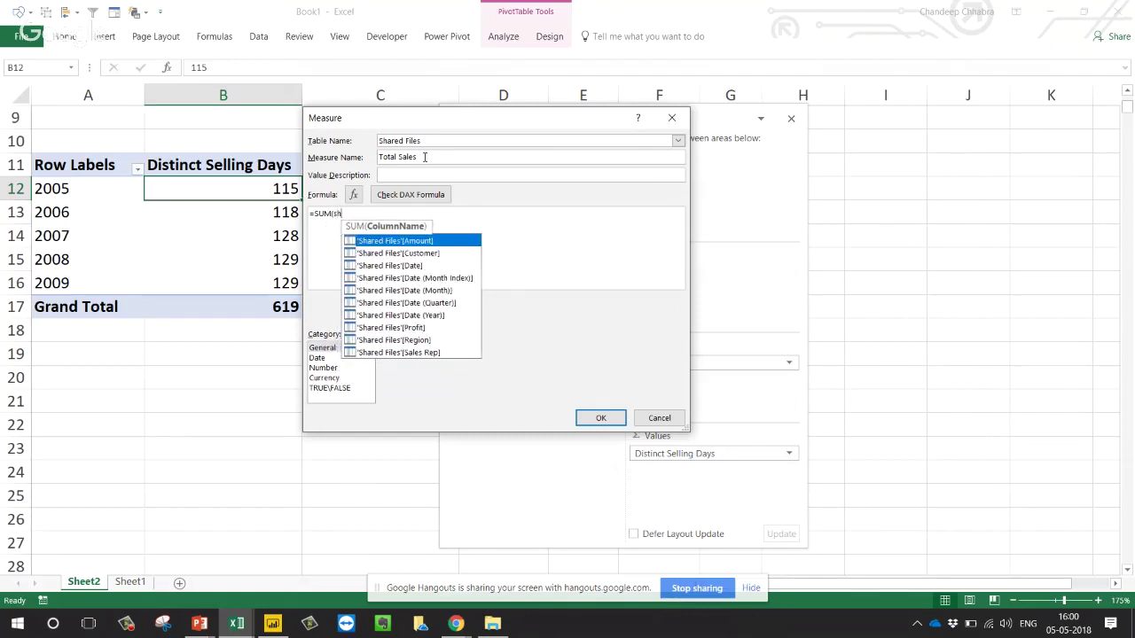
key(Tab)
text())
click(442, 196)
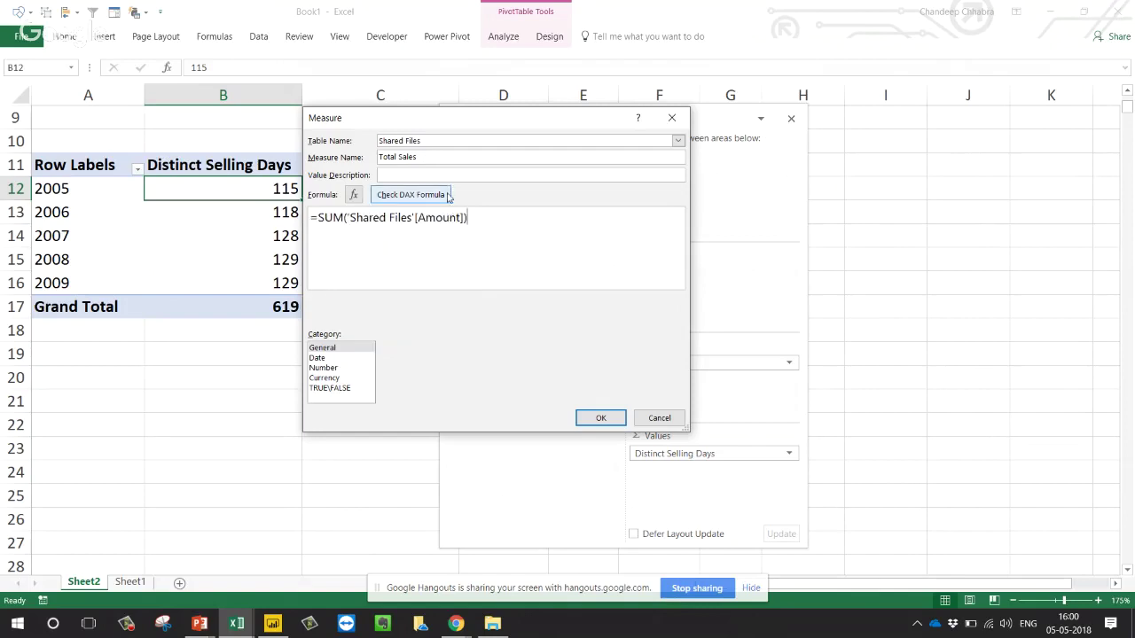
- Save the Total Sales measure with the Currency format and move the PivotTable Fields pane clear of the PivotTable
click(339, 378)
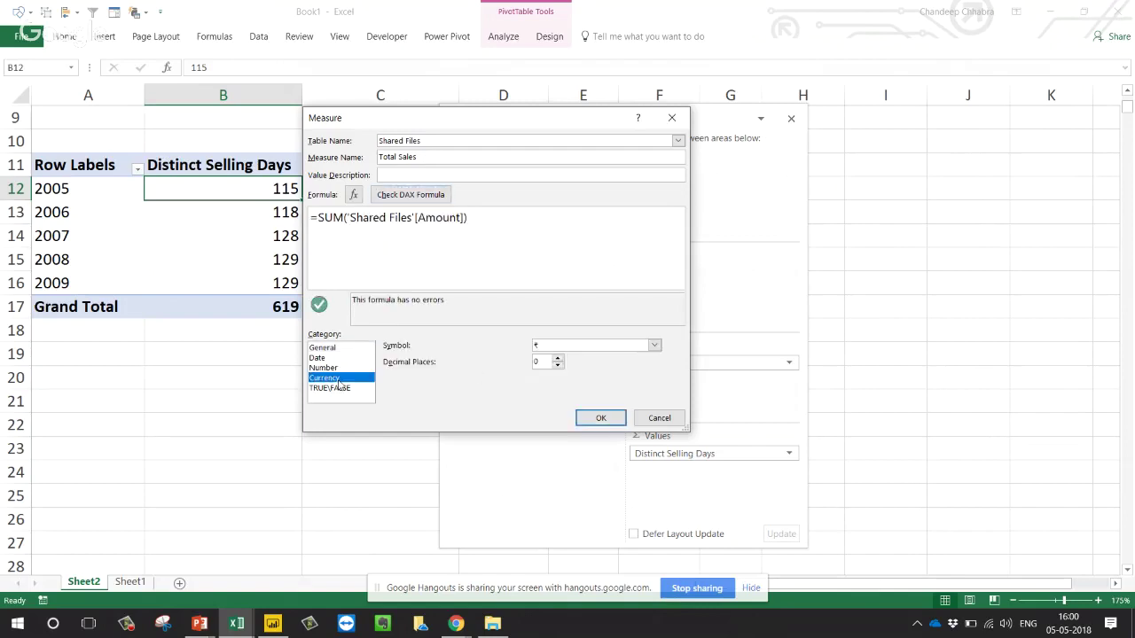
click(600, 418)
drag(532, 396, 692, 472)
drag(542, 117, 651, 108)
- Review the Total Sales of each year from 2005 to 2009 in the PivotTable
click(88, 197)
click(377, 189)
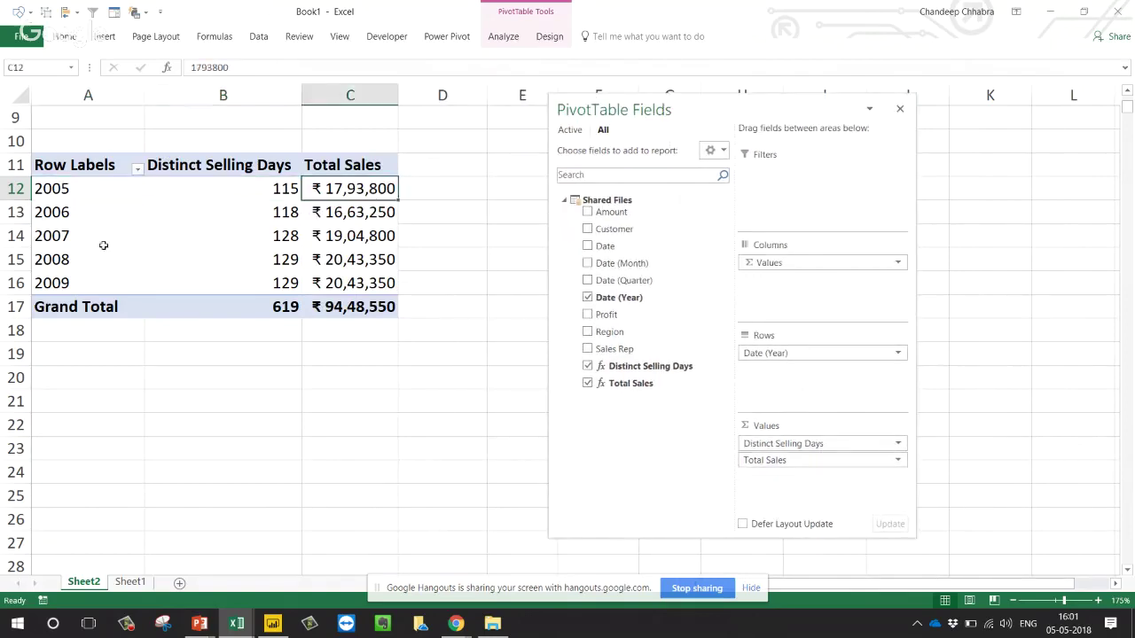
click(53, 212)
click(382, 213)
click(58, 237)
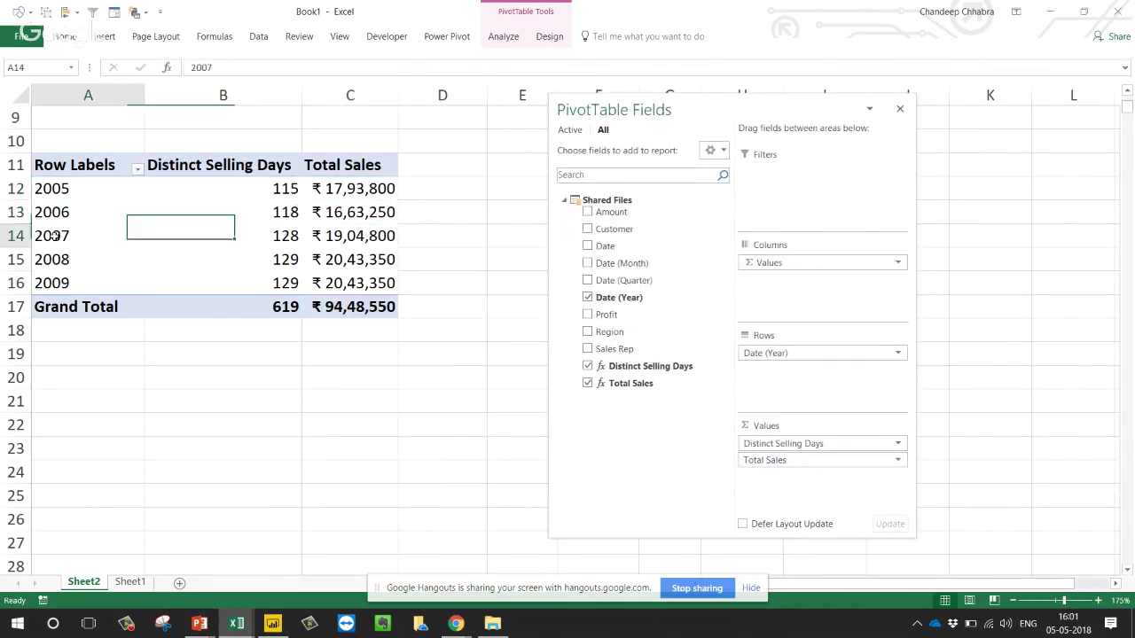
click(338, 237)
click(75, 259)
click(374, 265)
click(93, 288)
click(363, 285)
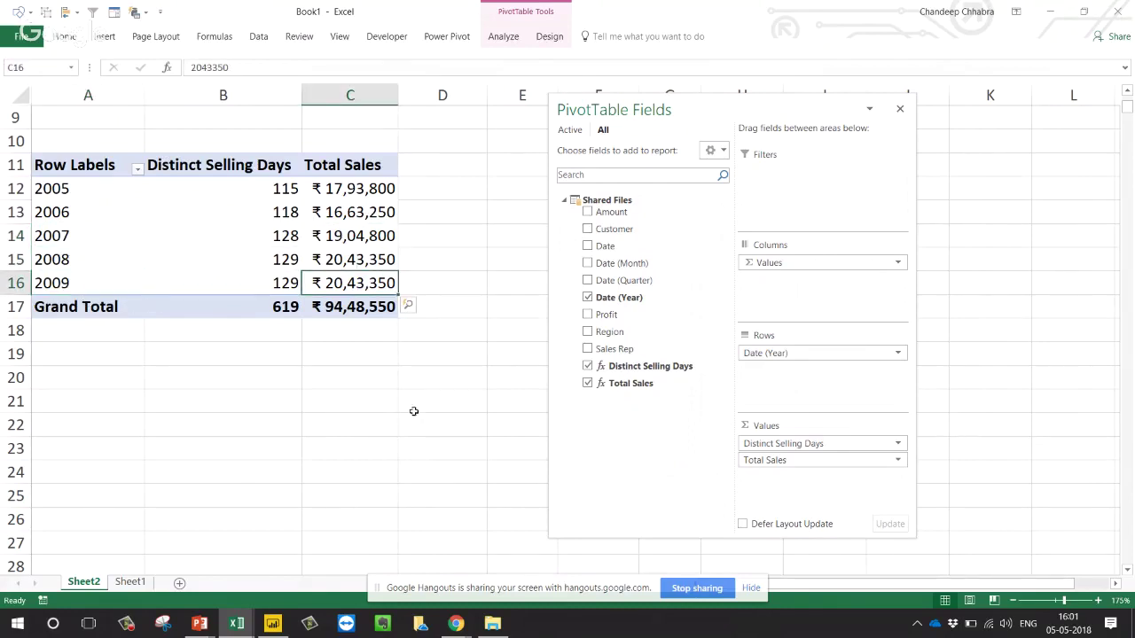
- Compare the Total Sales and Distinct Selling Days of 2008 with those of 2009
click(350, 266)
click(352, 282)
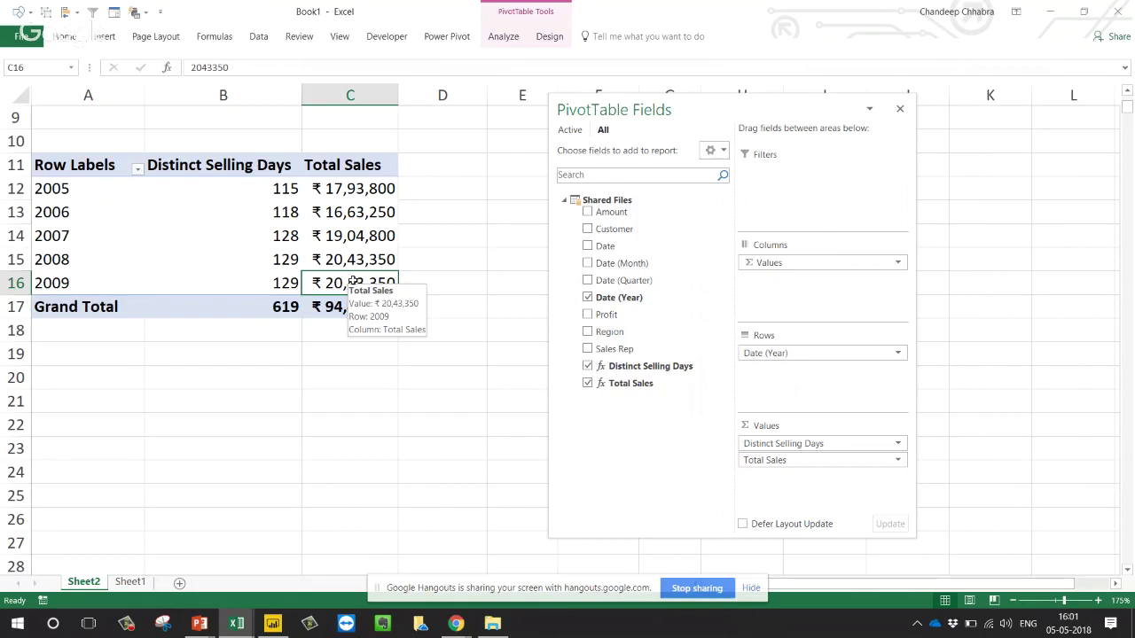
click(353, 259)
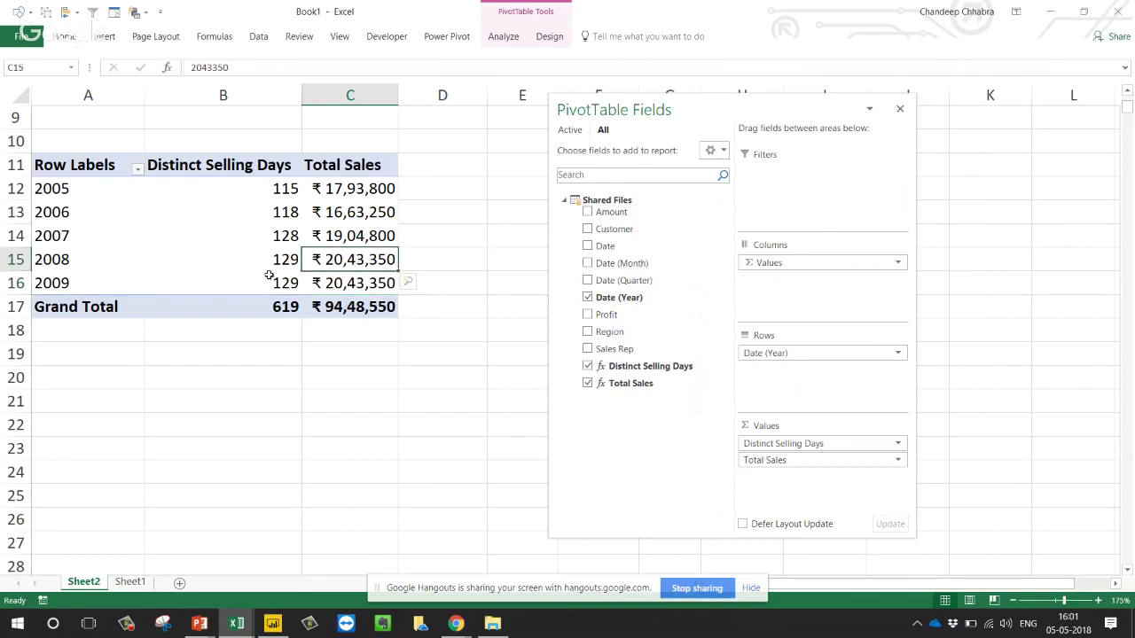
click(266, 261)
click(273, 282)
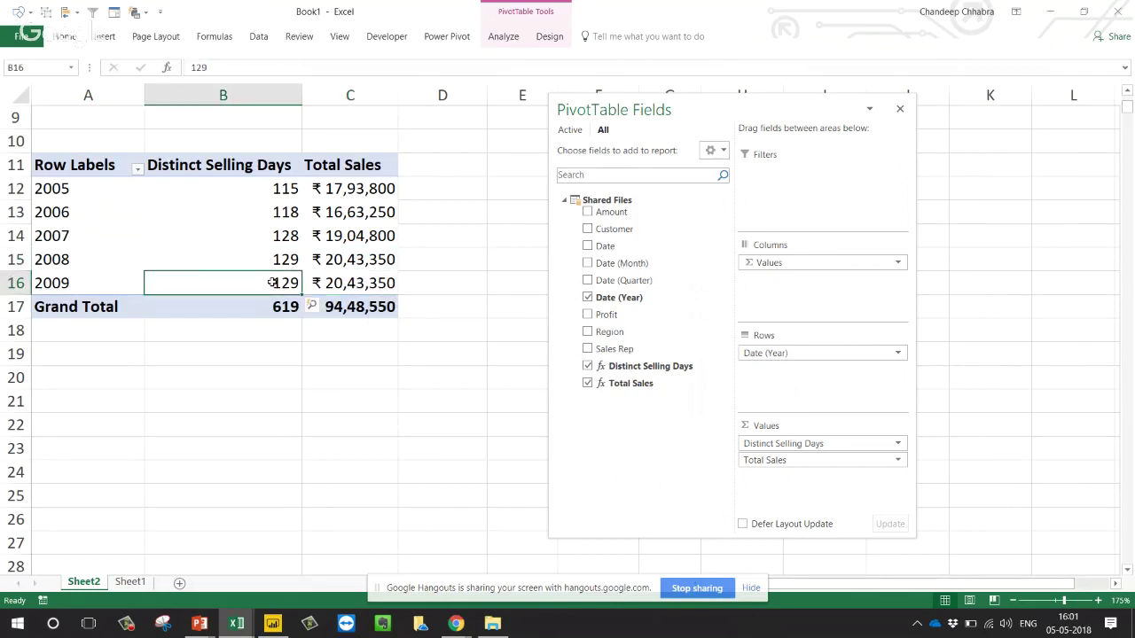
- Start another measure in the Shared Files table and name it Avg Sales / Day
click(650, 383)
right_click(621, 211)
click(652, 223)
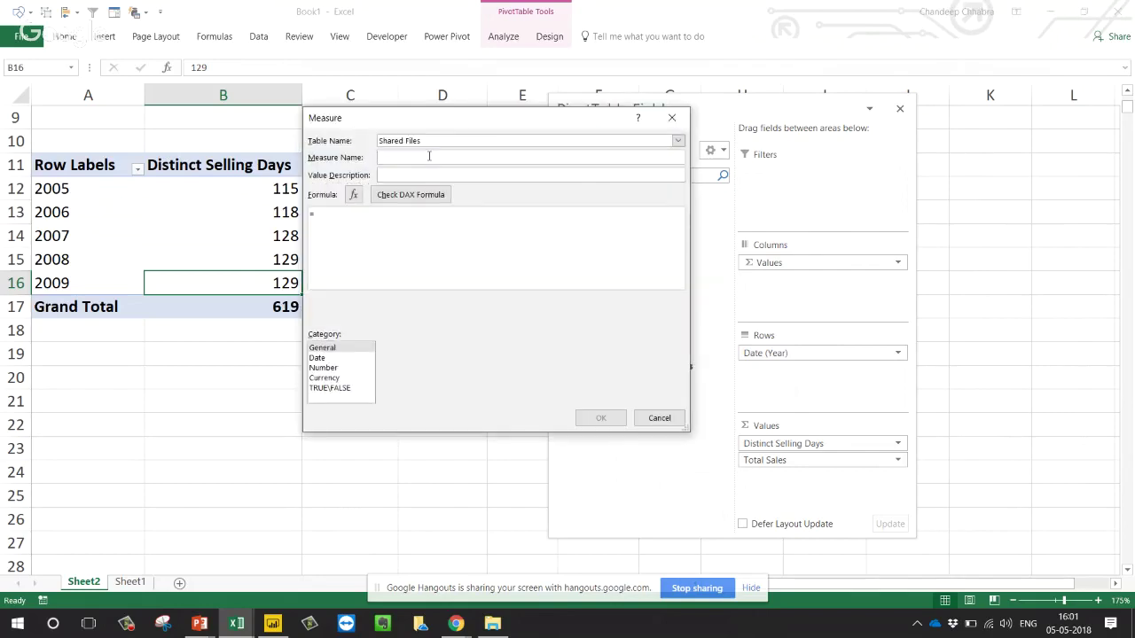
text(Avg Sales / Days)
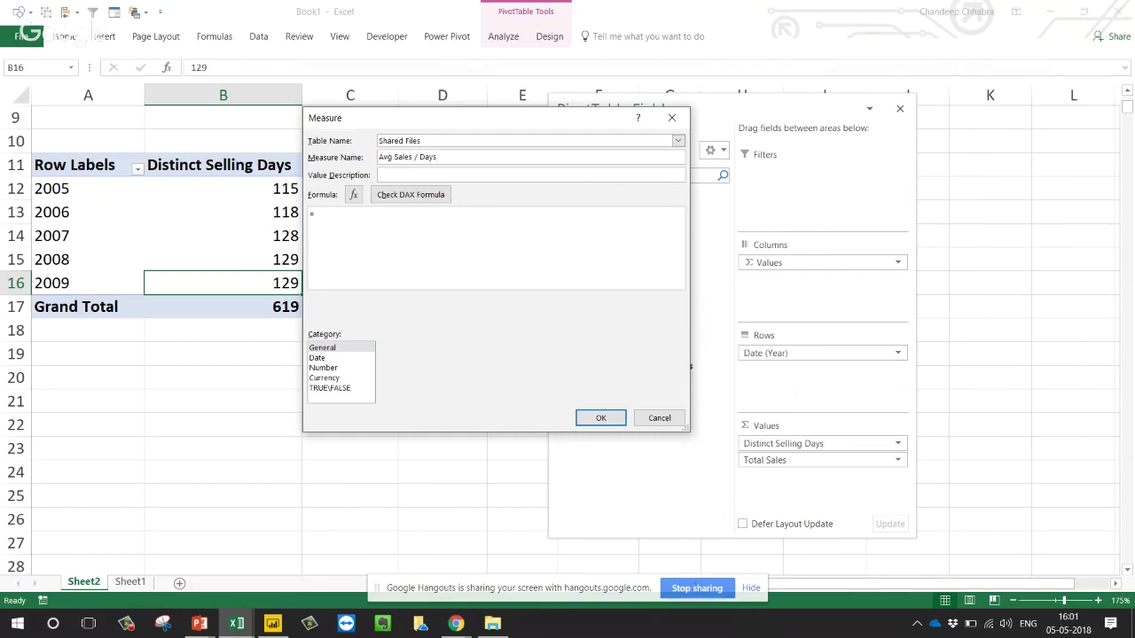
- Begin the new measure's formula with the existing measure [Total Sales]
click(353, 222)
text([)
key(Down)
key(Down)
key(Down)
key(Down)
key(Down)
key(Down)
key(Down)
key(Down)
key(Down)
key(Down)
key(Down)
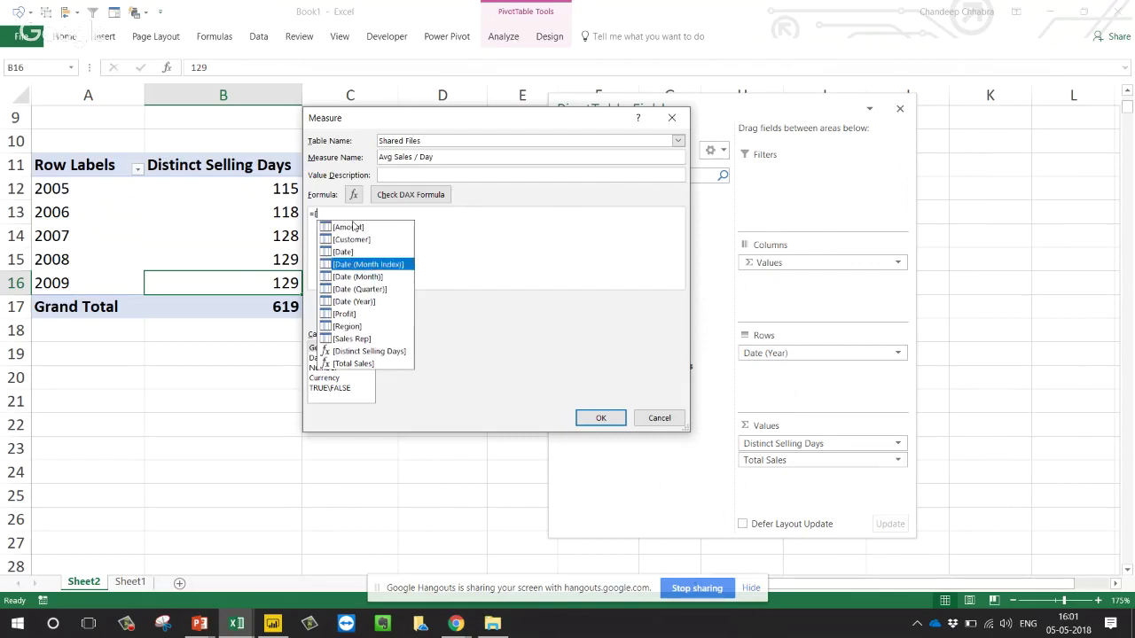
key(Tab)
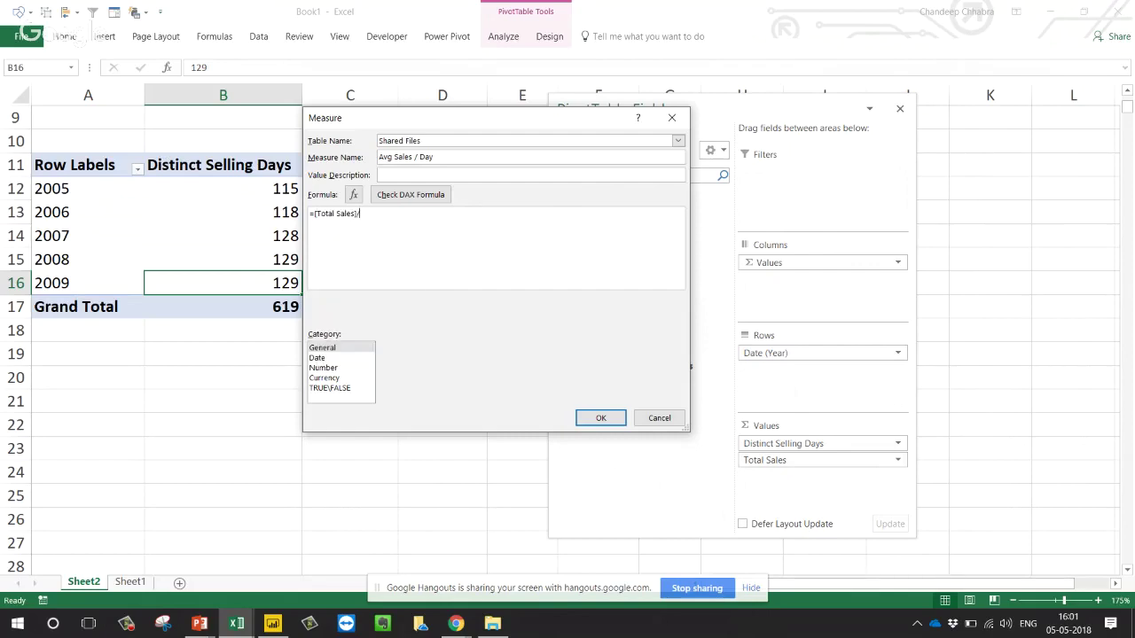
- Complete the measure's formula as =[Total Sales]/[Distinct Selling Days]
text(/di)
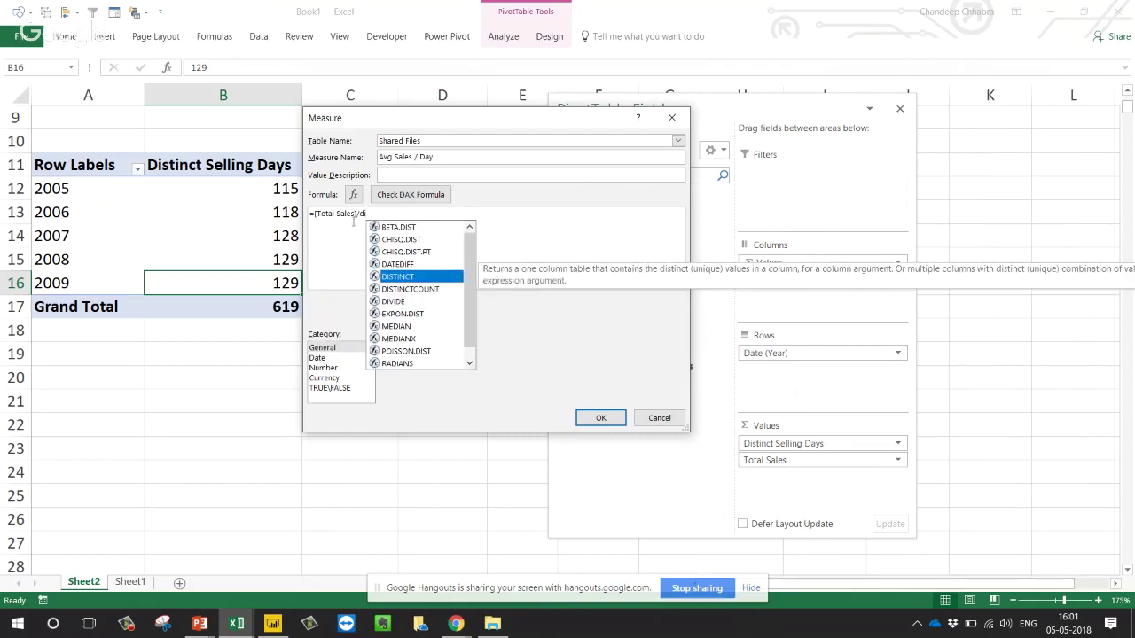
text(s)
key(Down)
key(Down)
key(Down)
key(Down)
key(Tab)
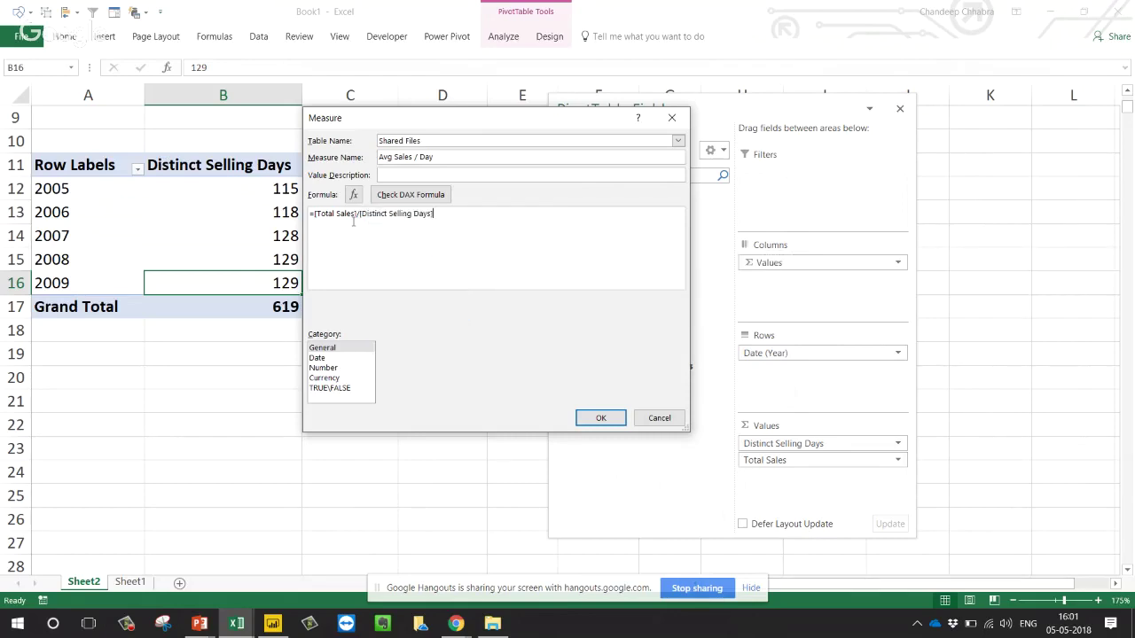
- Save the Avg Sales / Day measure with the Currency format and move the PivotTable Fields pane away from the new column
click(325, 378)
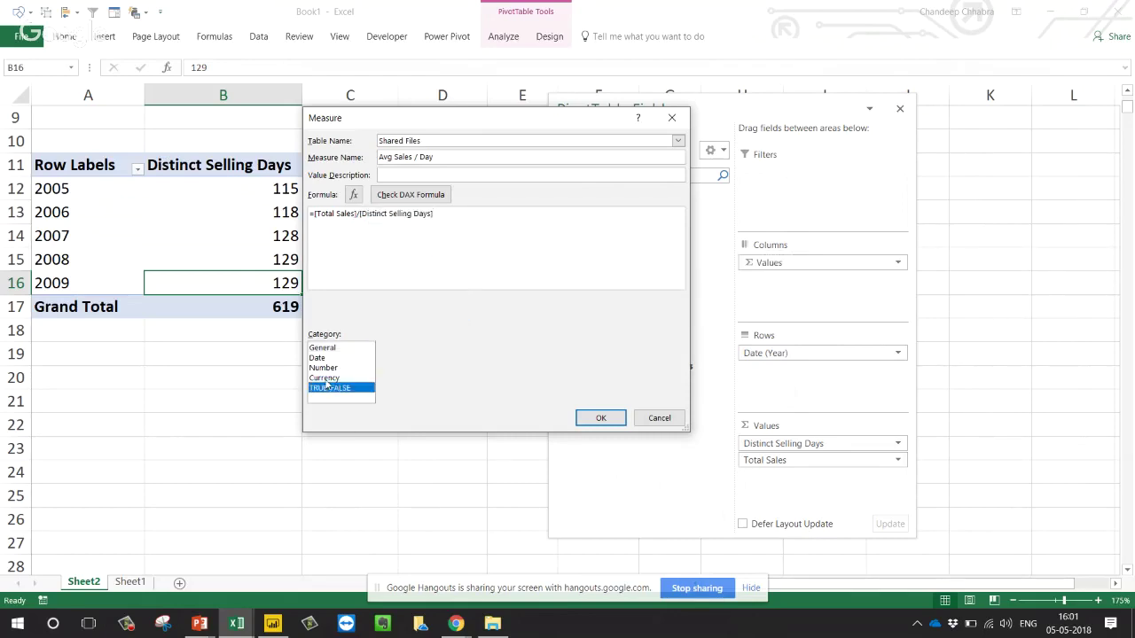
click(600, 417)
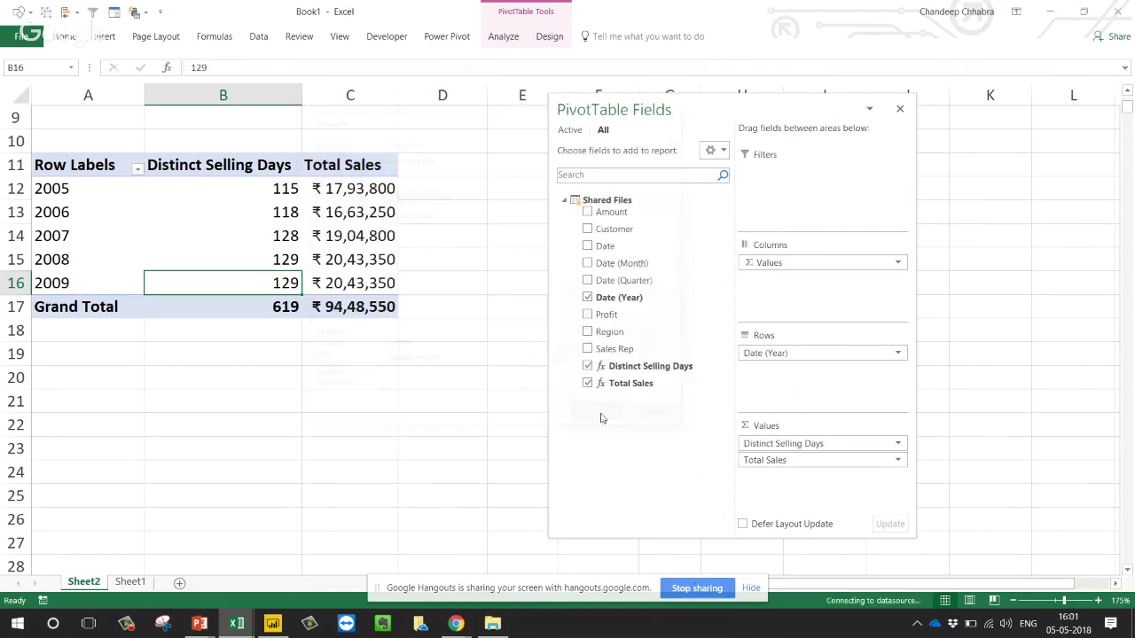
drag(674, 111, 783, 107)
click(463, 219)
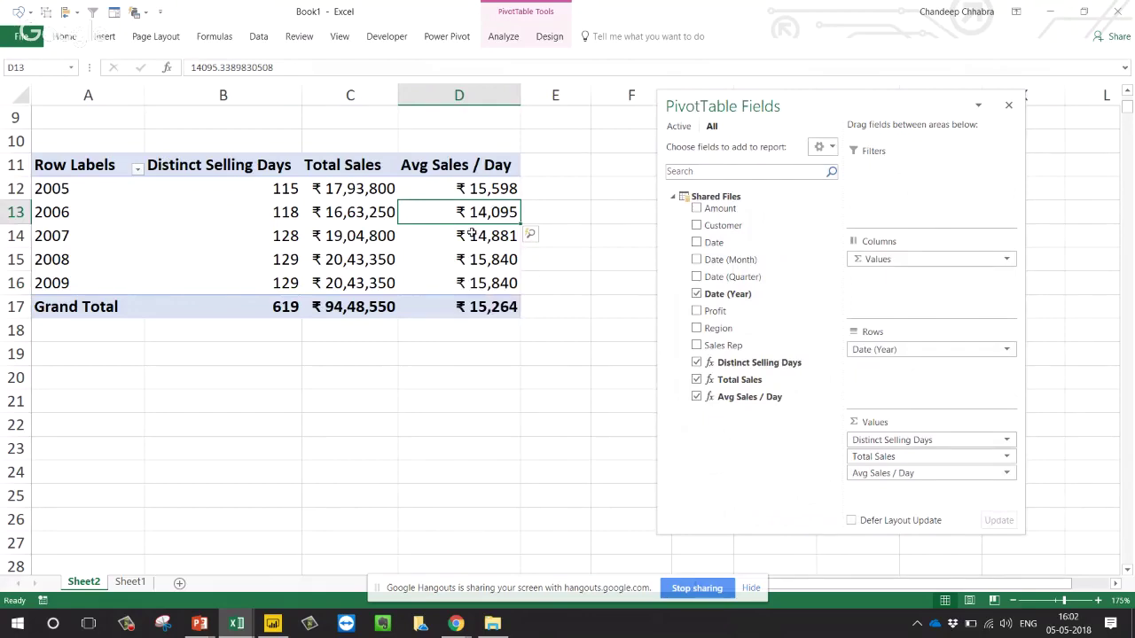
mouse_move(479, 256)
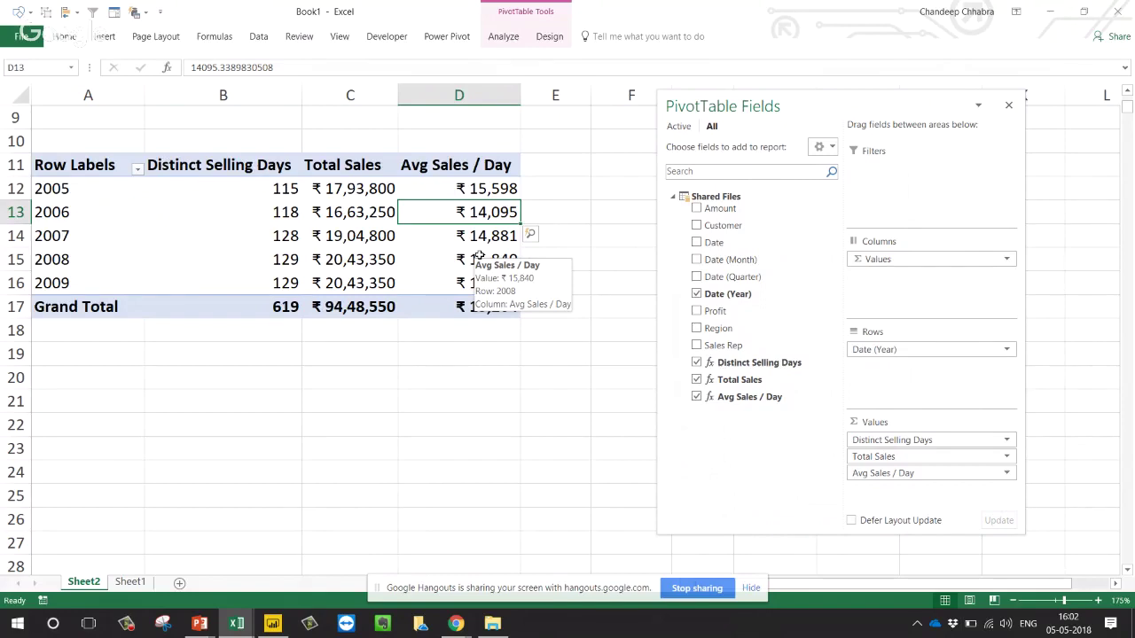
- Remove Total Sales and Distinct Selling Days from the PivotTable, keeping only Avg Sales / Day as the values
click(697, 380)
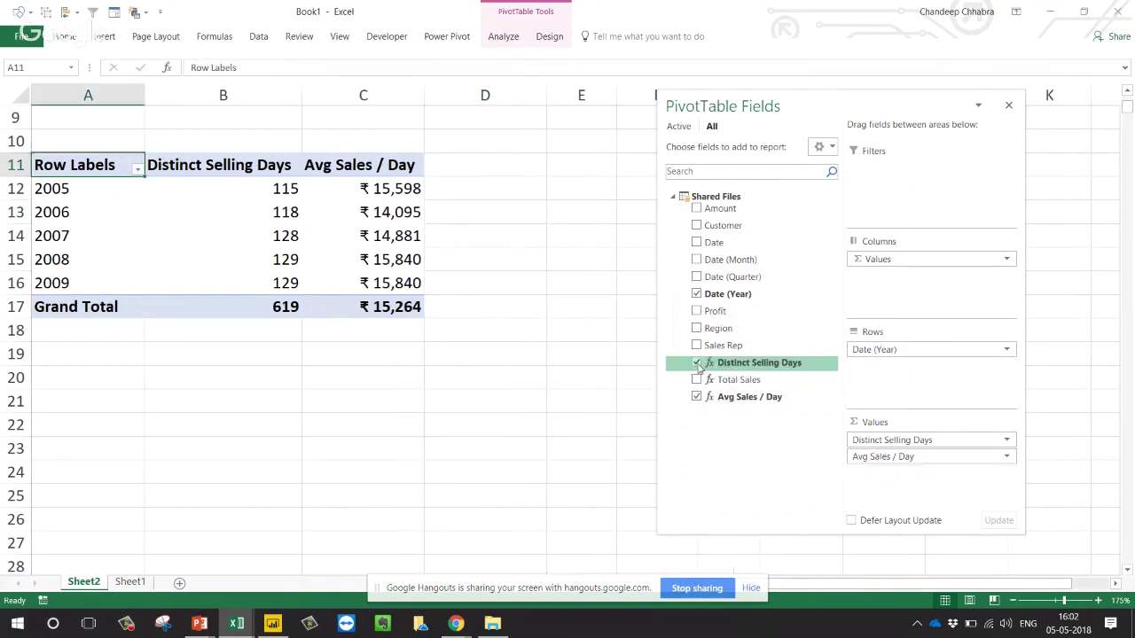
click(696, 363)
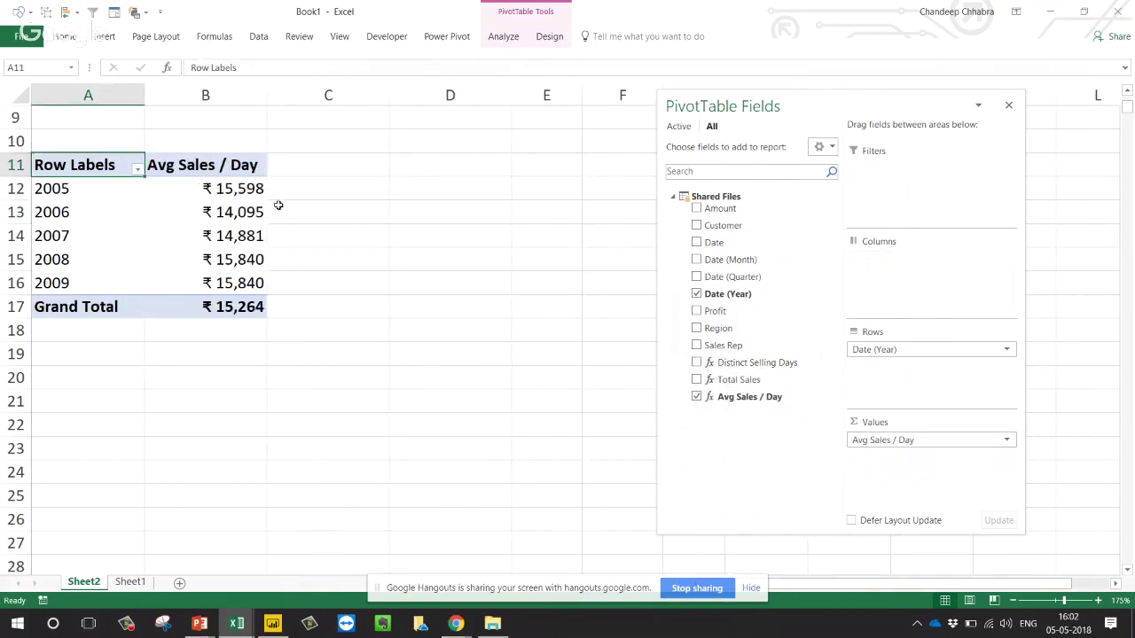
mouse_move(248, 254)
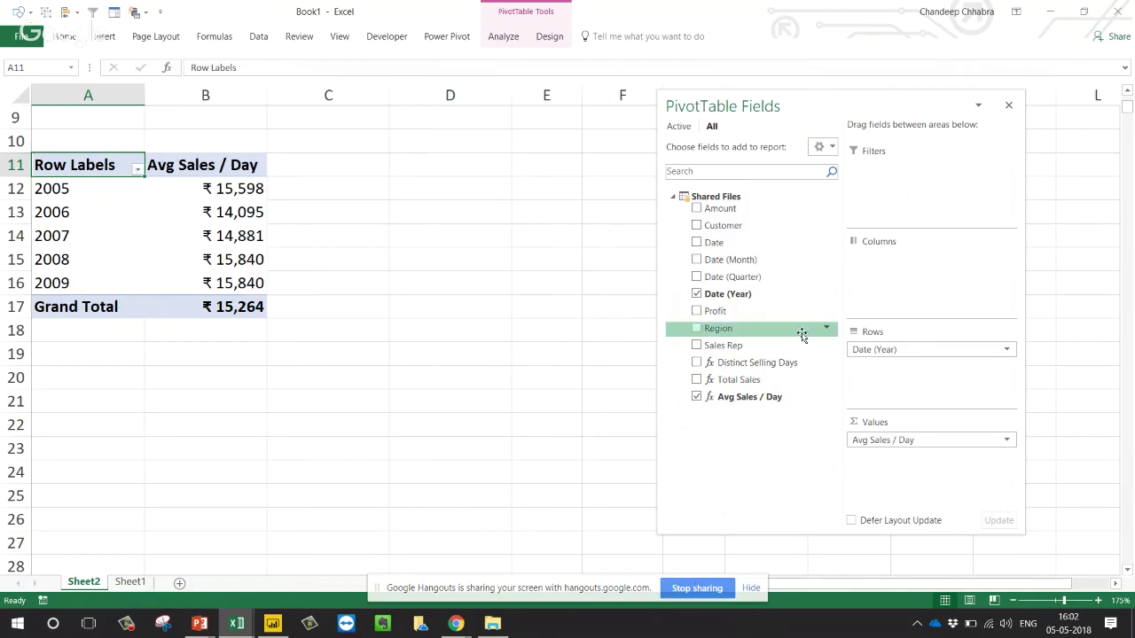
- Add Region below Date (Year) in the rows and expand the years 2005 to 2009
drag(800, 329, 912, 388)
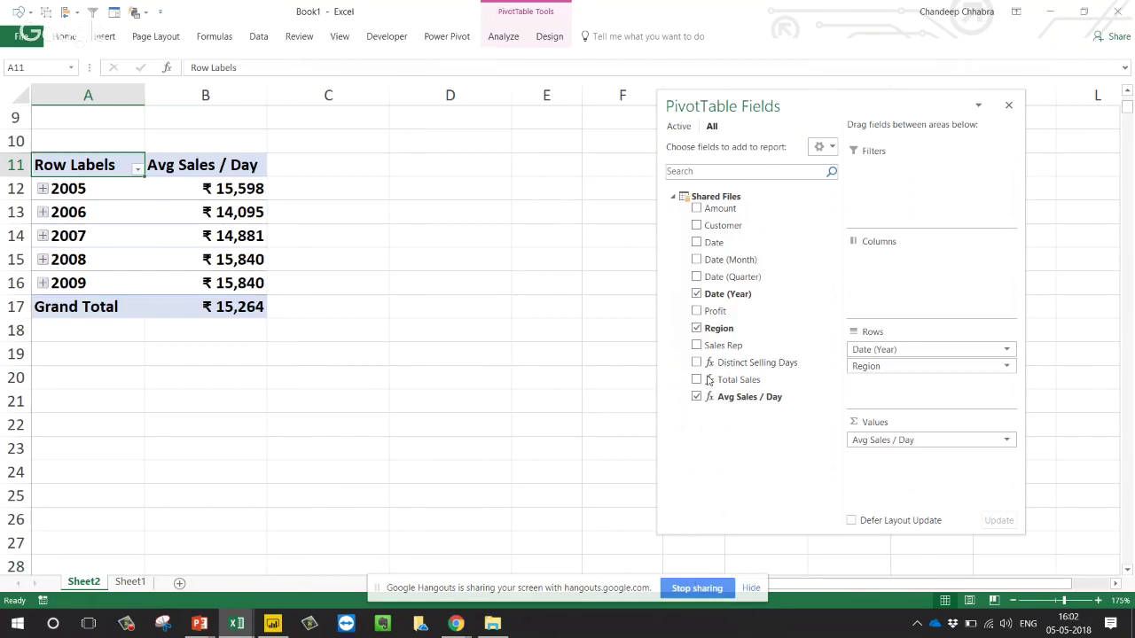
click(42, 189)
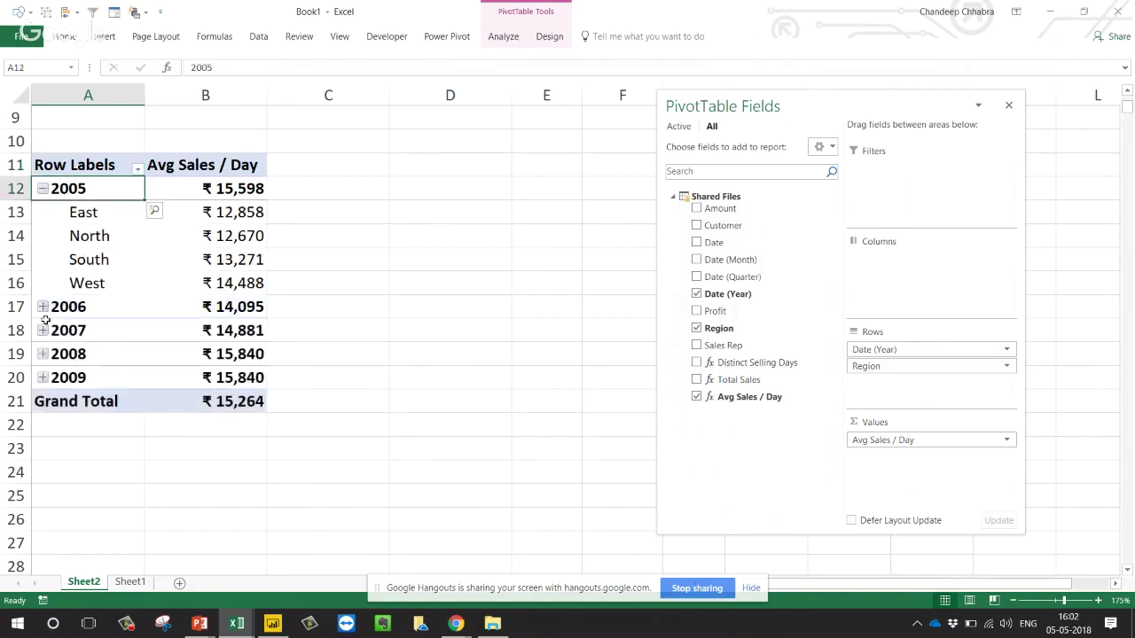
click(42, 306)
click(41, 424)
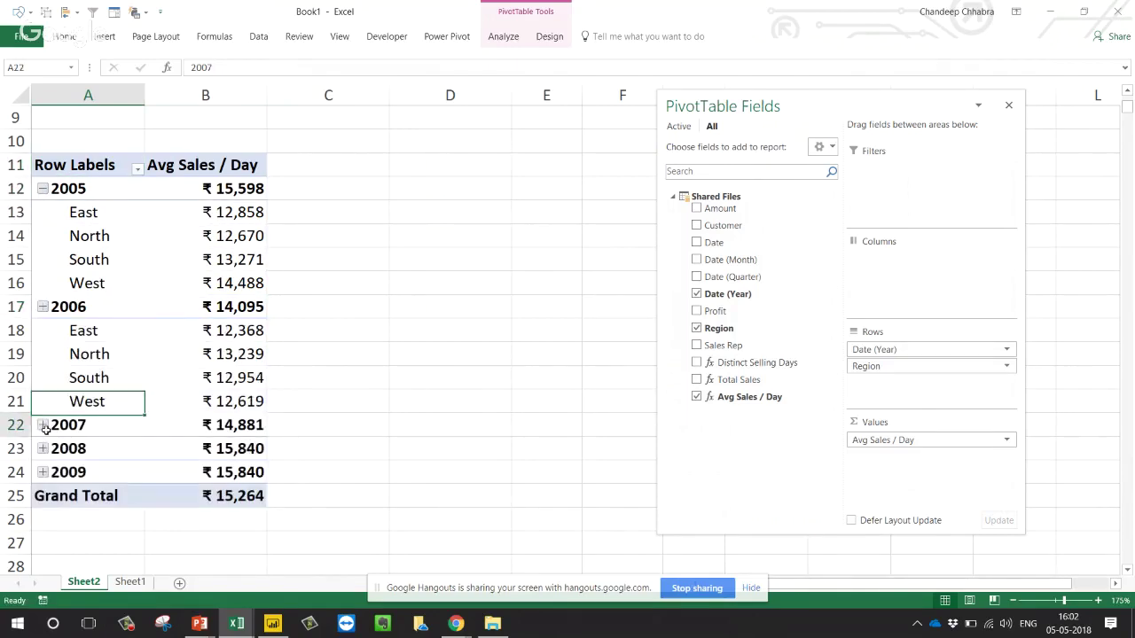
scroll(78, 537, down, 1)
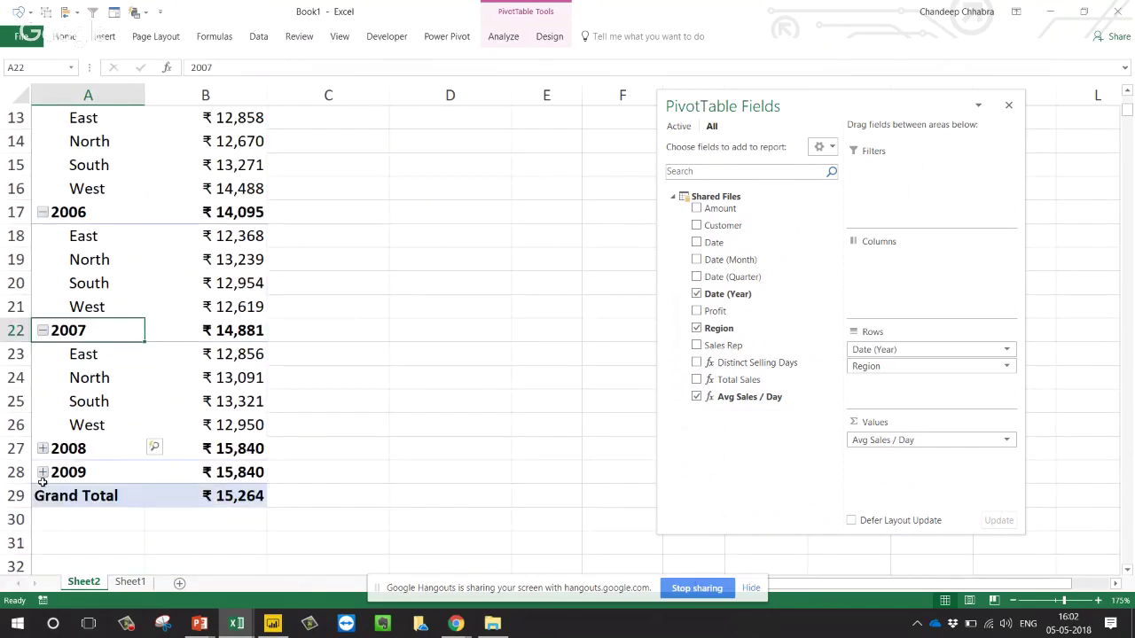
click(41, 473)
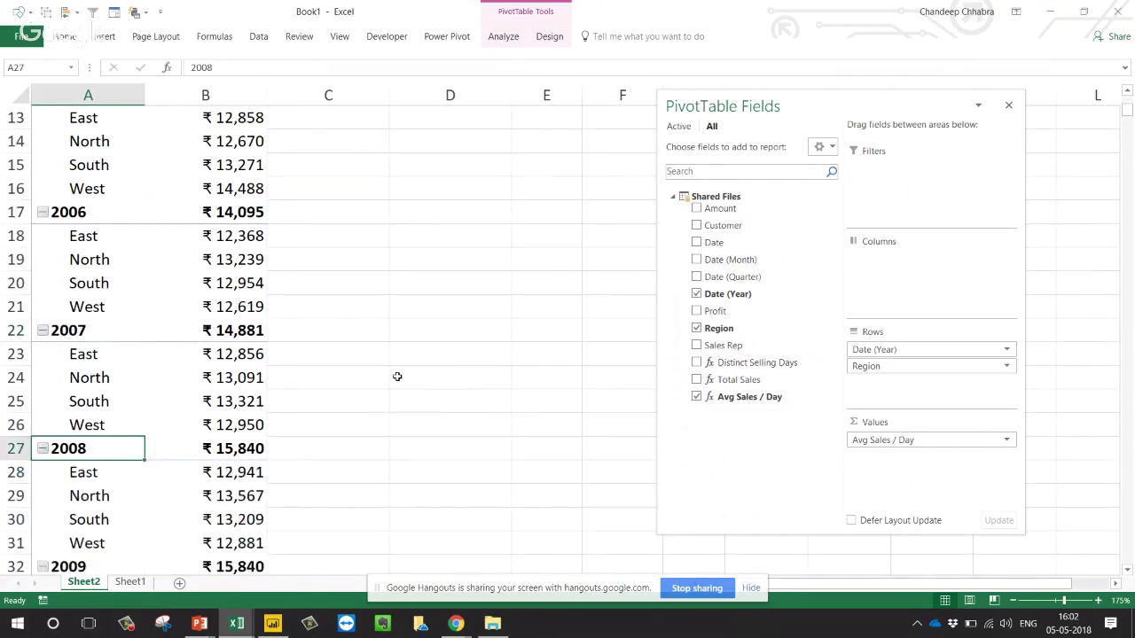
scroll(392, 375, up, 1)
scroll(387, 375, down, 1)
- Replace Region with Customer below Date (Year) in the rows and examine the customers' Avg Sales / Day for 2005
drag(861, 366, 345, 307)
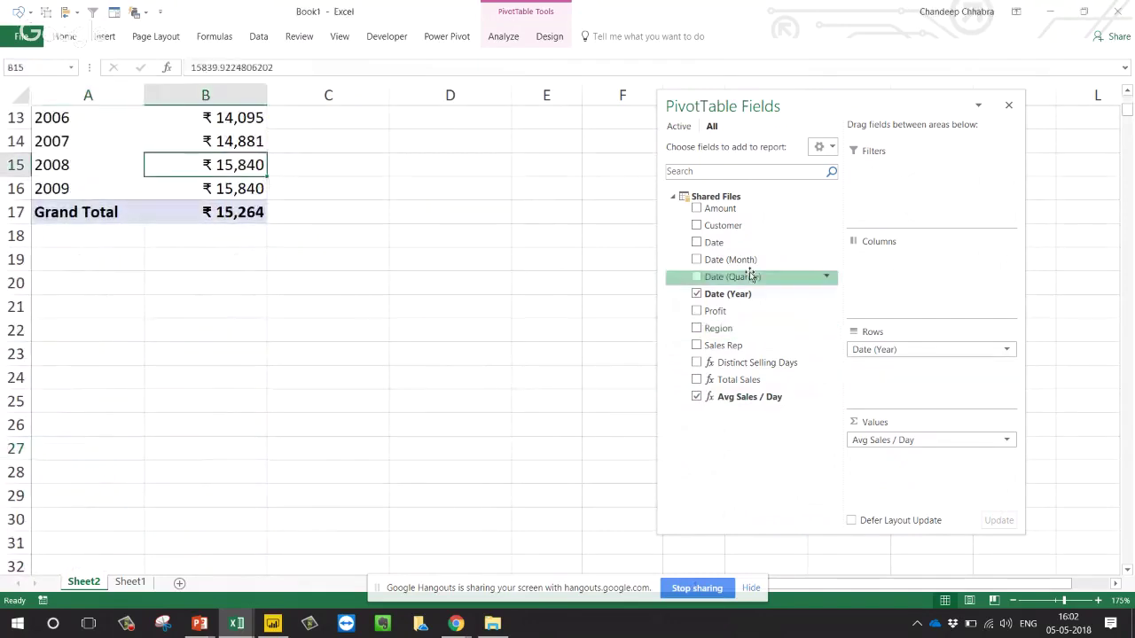
drag(721, 225, 857, 372)
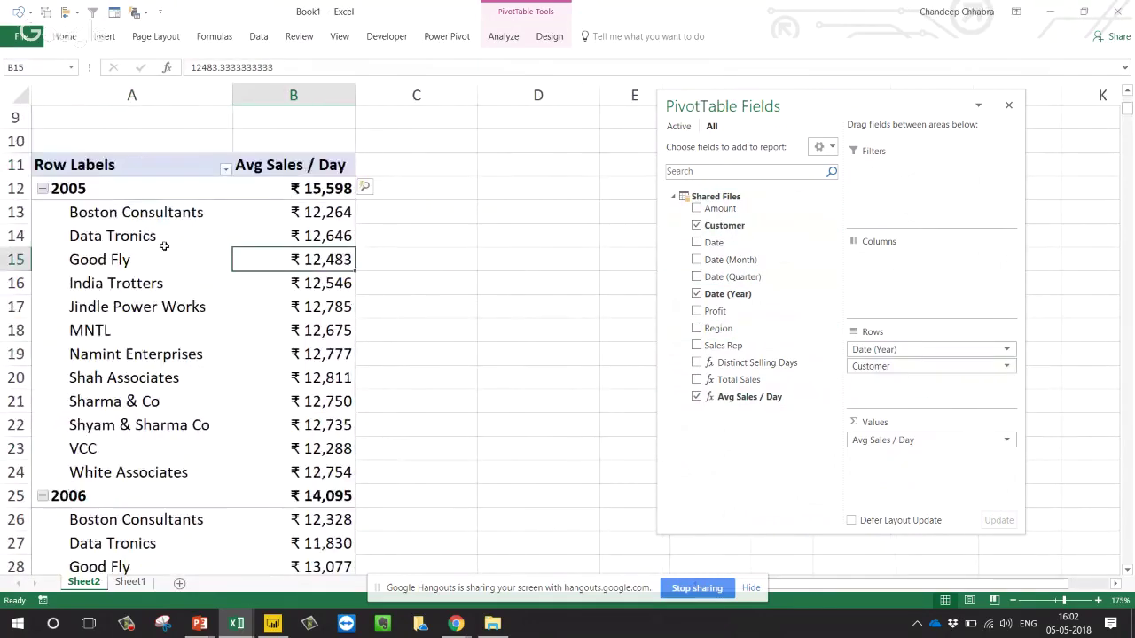
drag(135, 211, 151, 441)
drag(259, 269, 301, 363)
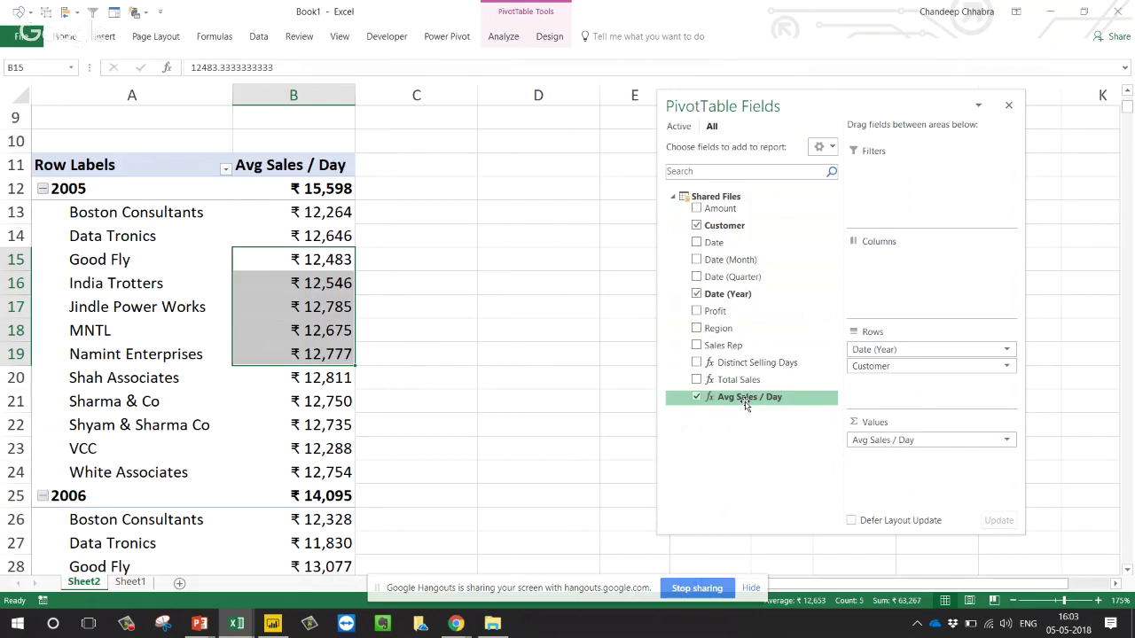
- Insert a Power View report into the workbook
click(138, 303)
click(106, 36)
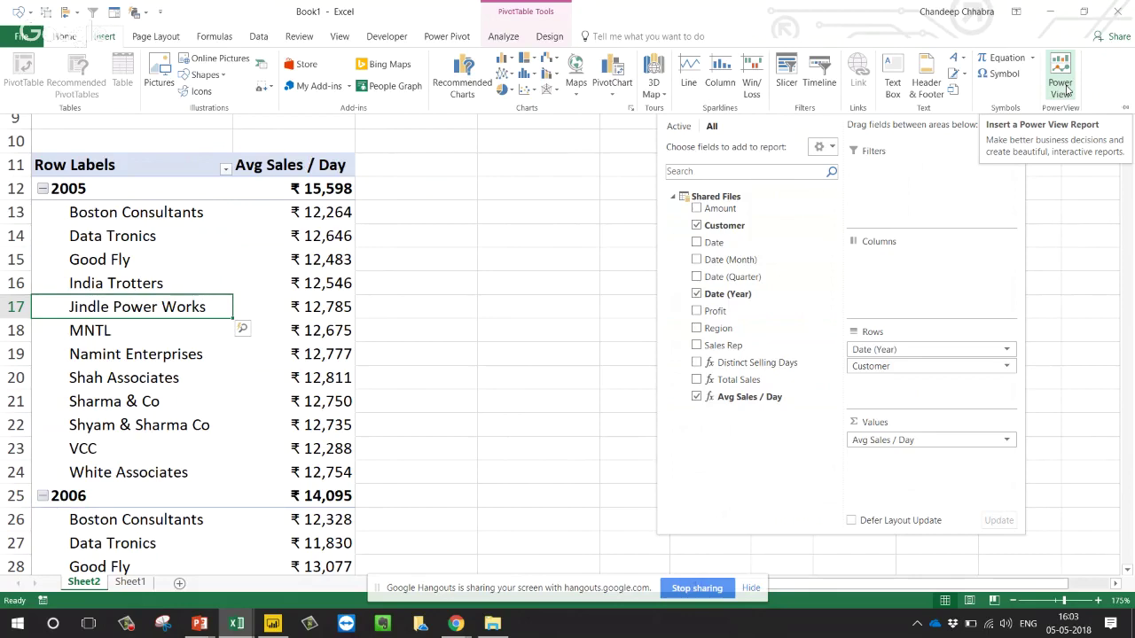
click(1063, 87)
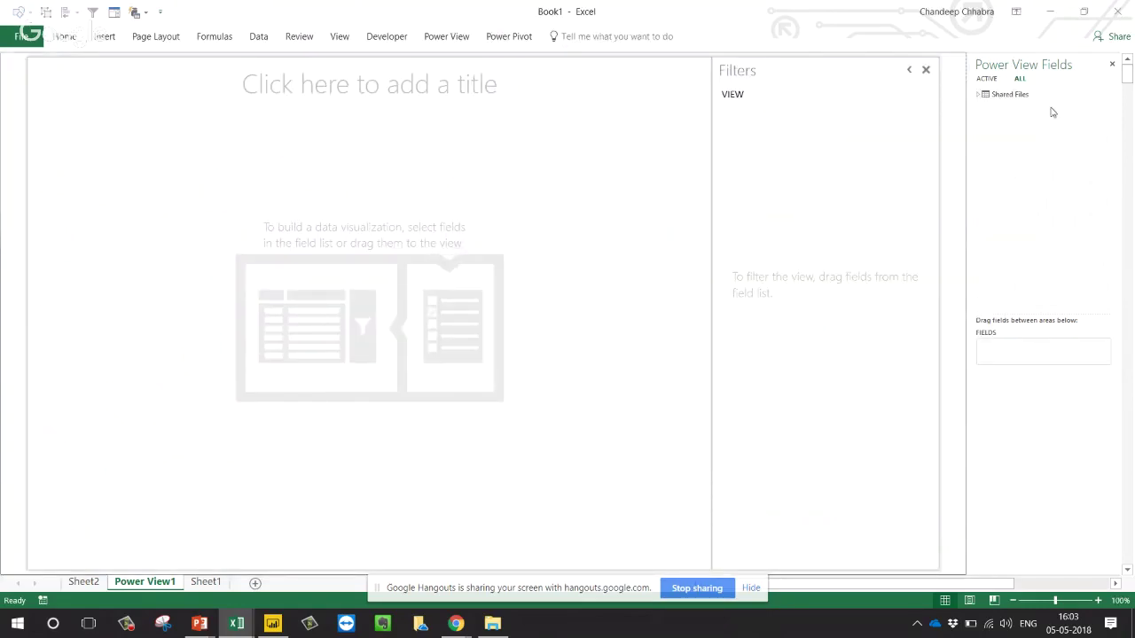
- Add a table of Total Sales by Date (Year) to the report, with Date (Year) as the first column
click(978, 96)
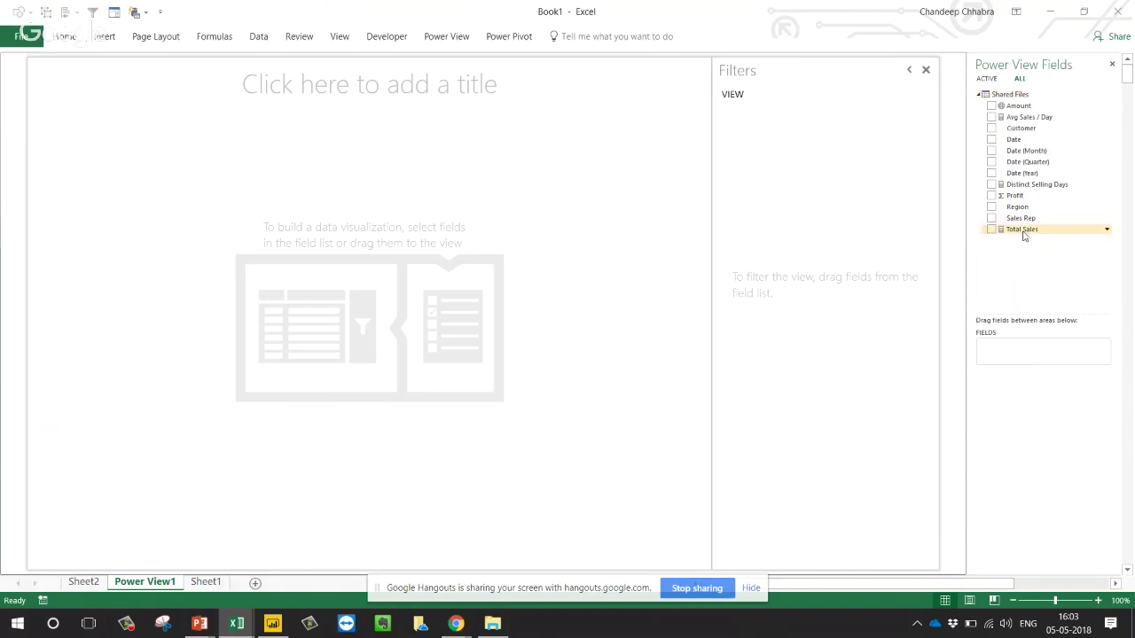
click(991, 230)
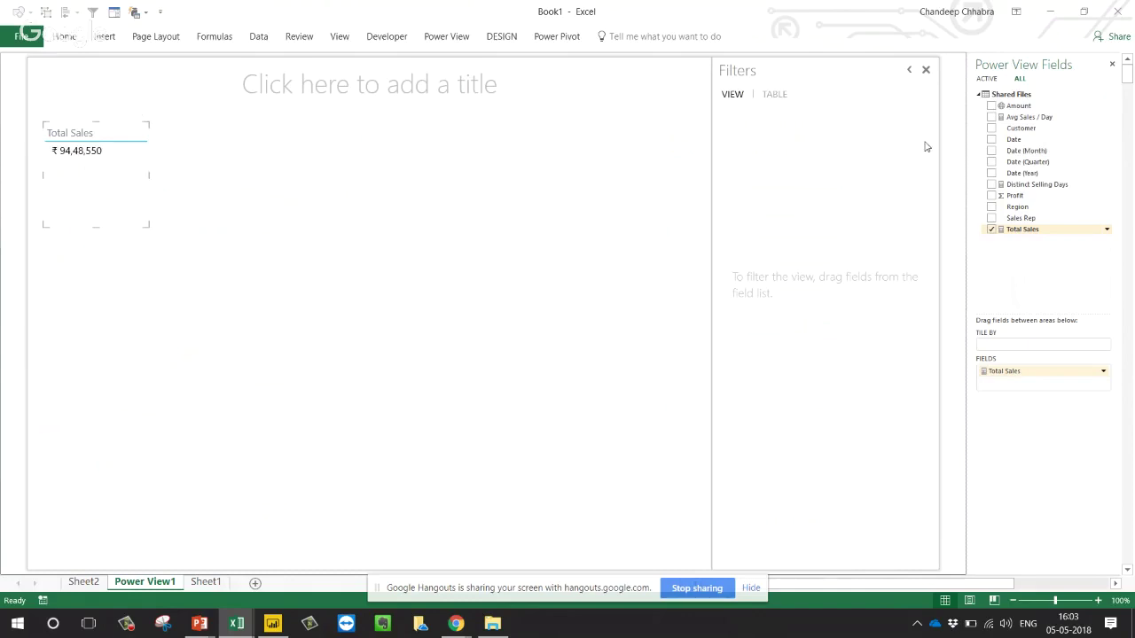
click(992, 174)
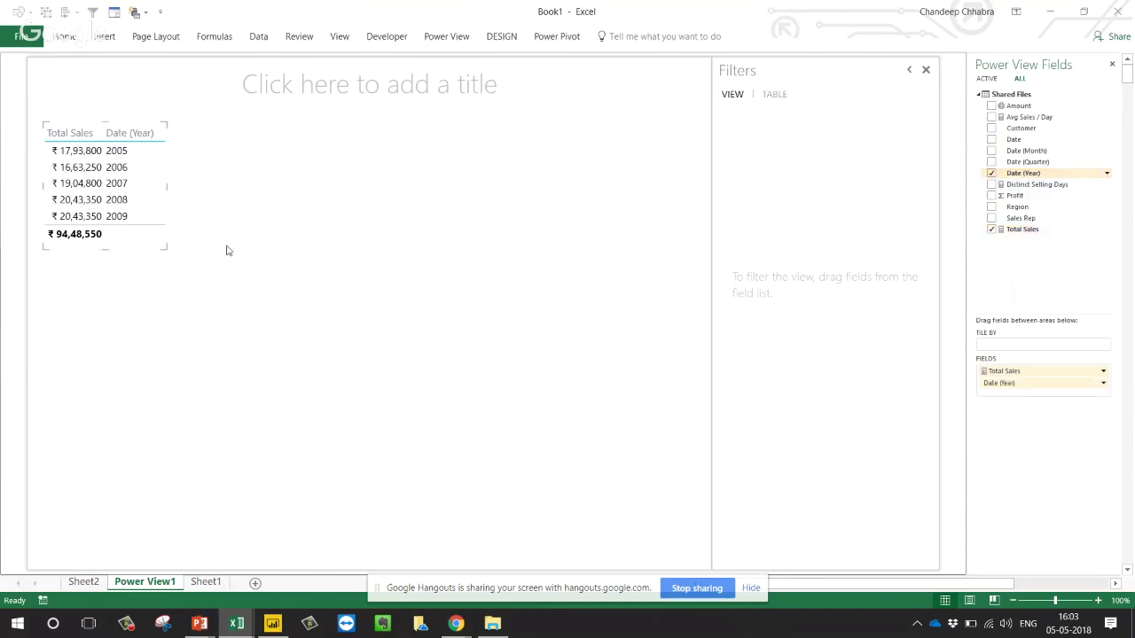
drag(1029, 383, 1026, 365)
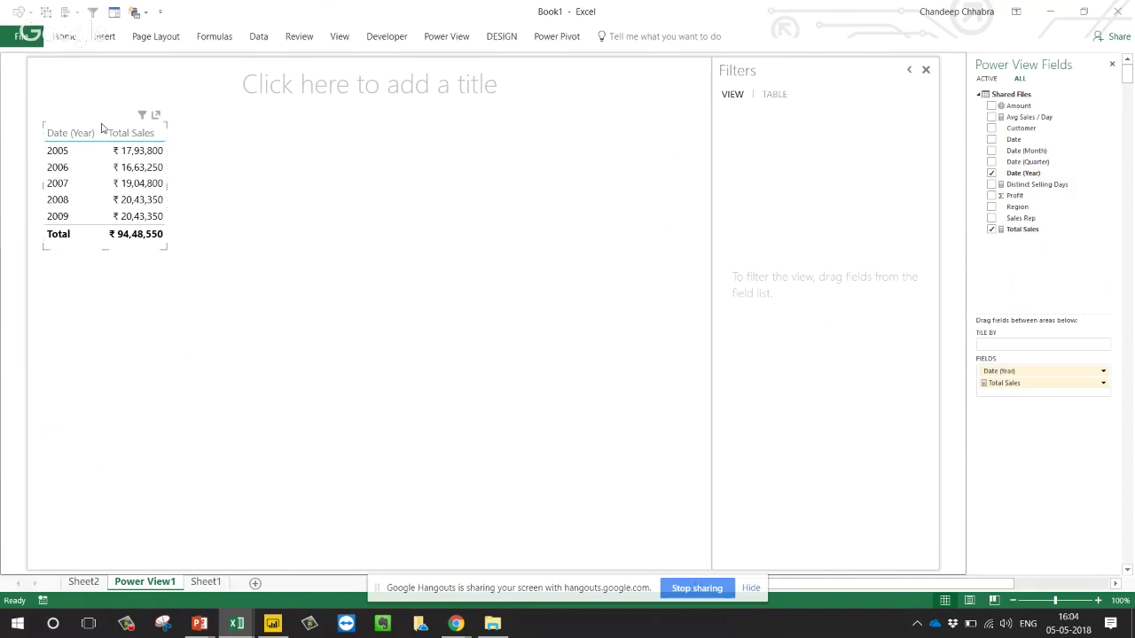
- Convert the Total Sales by year table into a column chart and widen it to about twice its width
click(503, 36)
click(81, 88)
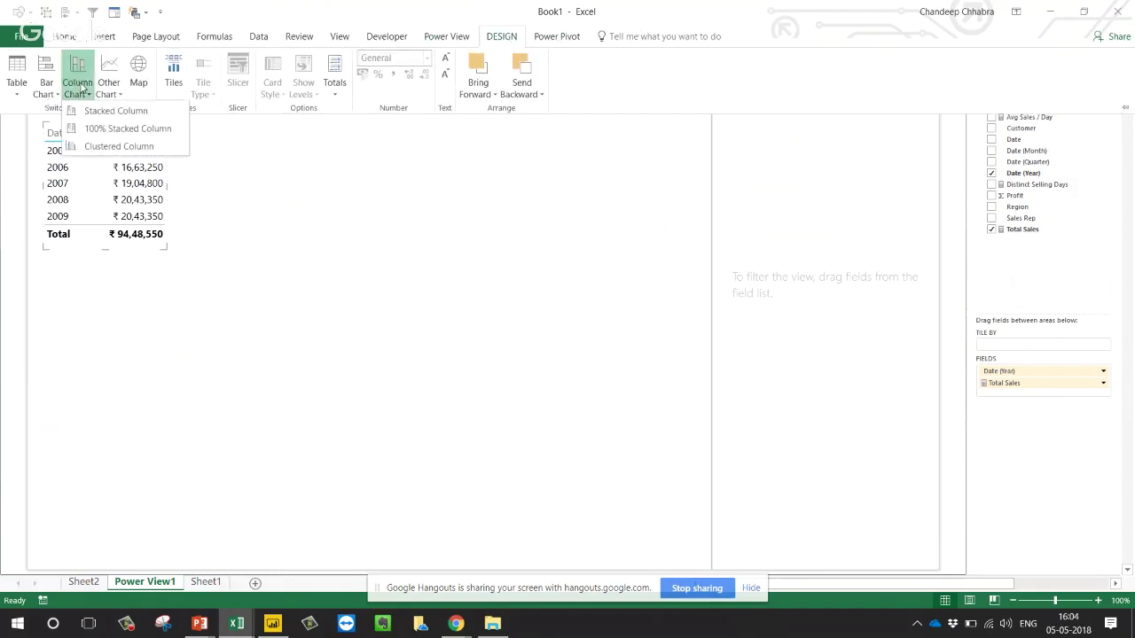
click(191, 155)
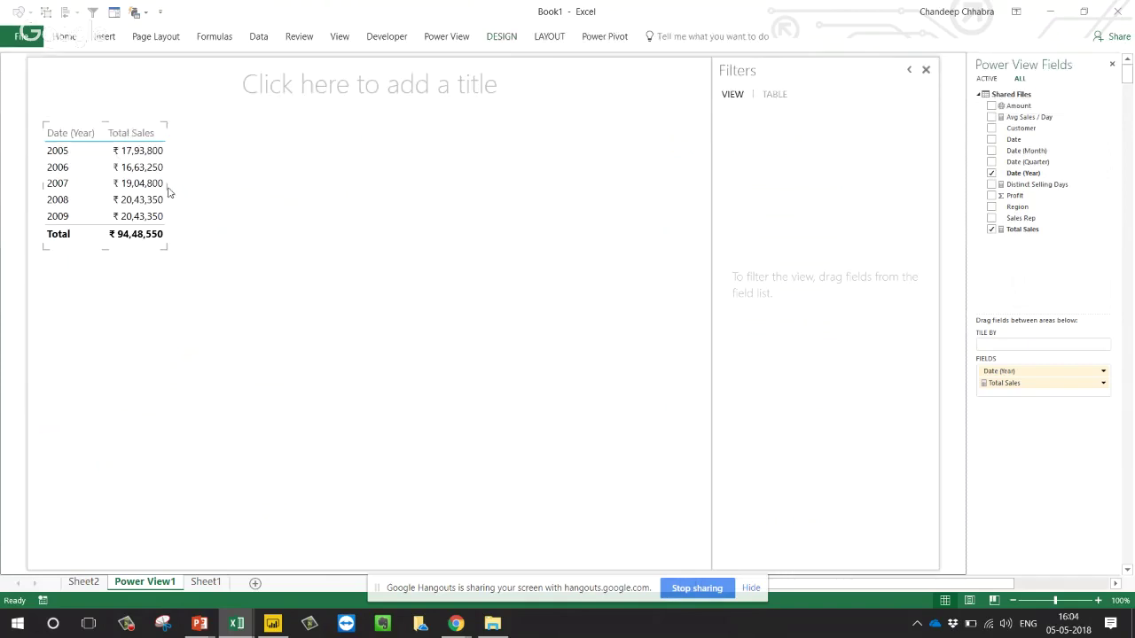
drag(177, 193, 314, 192)
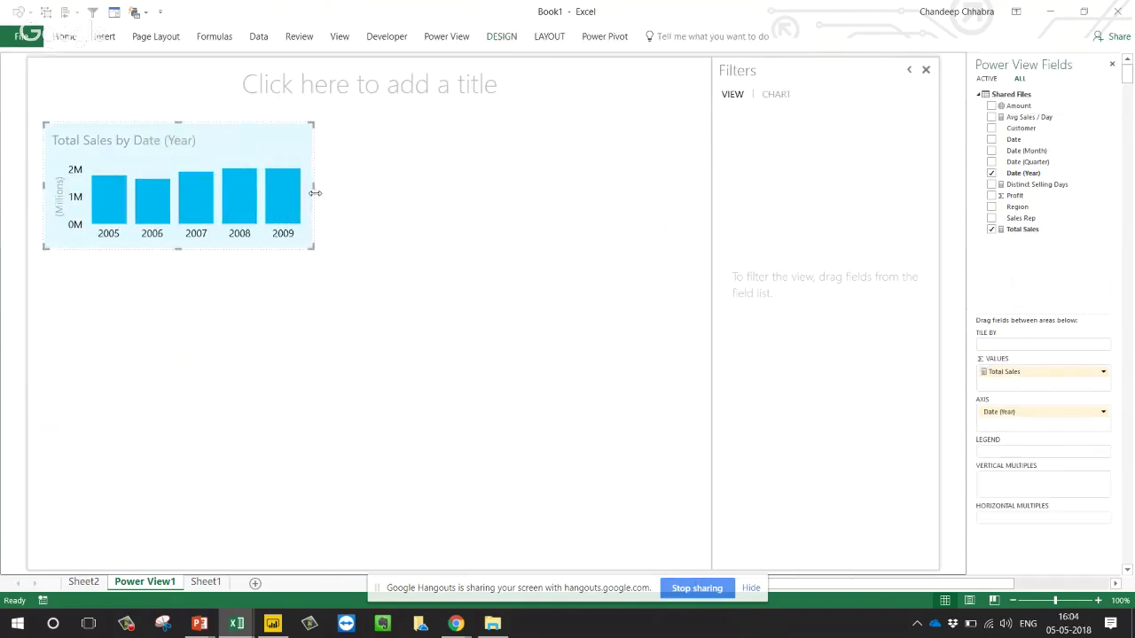
click(413, 346)
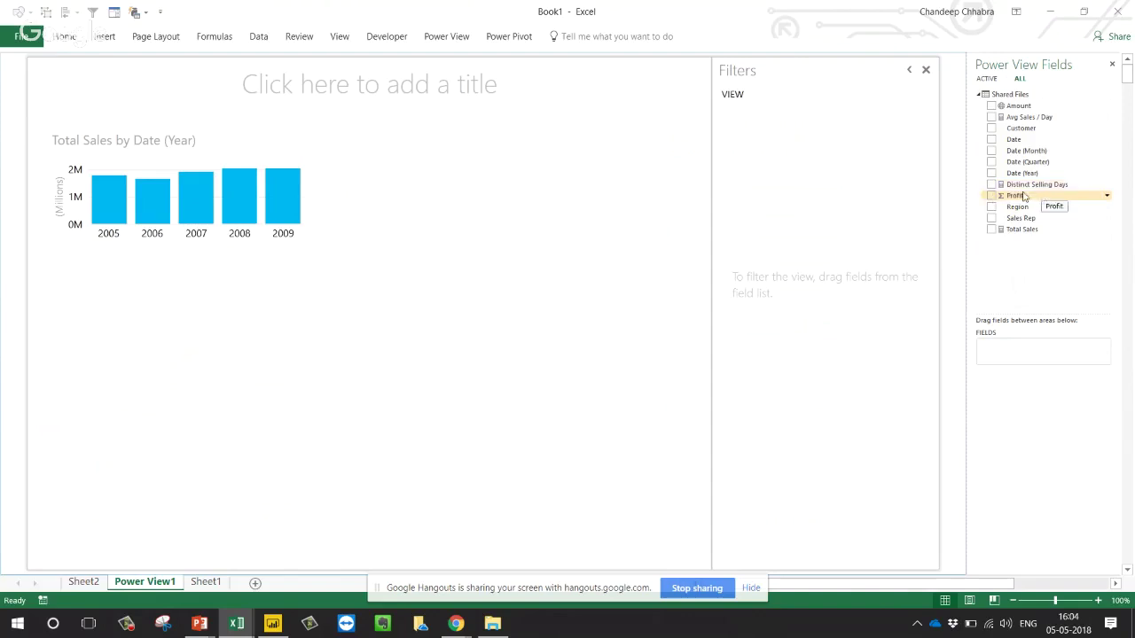
- Add a table of Avg Sales / Day by Customer below the column chart and enlarge it to fit the customers
click(991, 118)
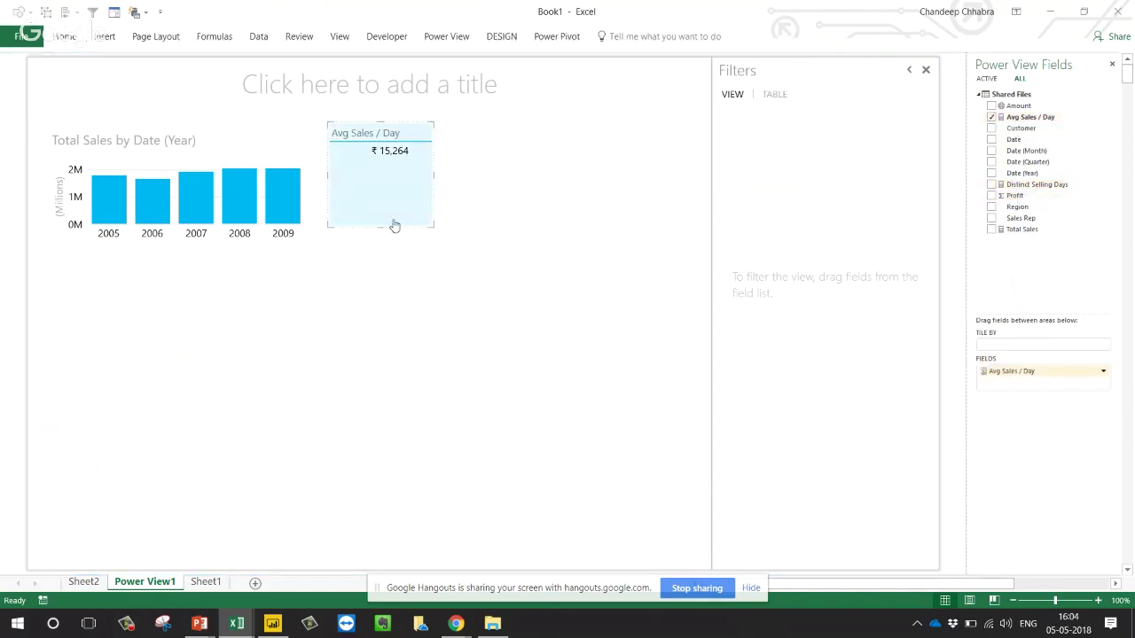
drag(394, 226, 216, 425)
drag(178, 329, 134, 319)
click(991, 128)
drag(281, 442, 345, 530)
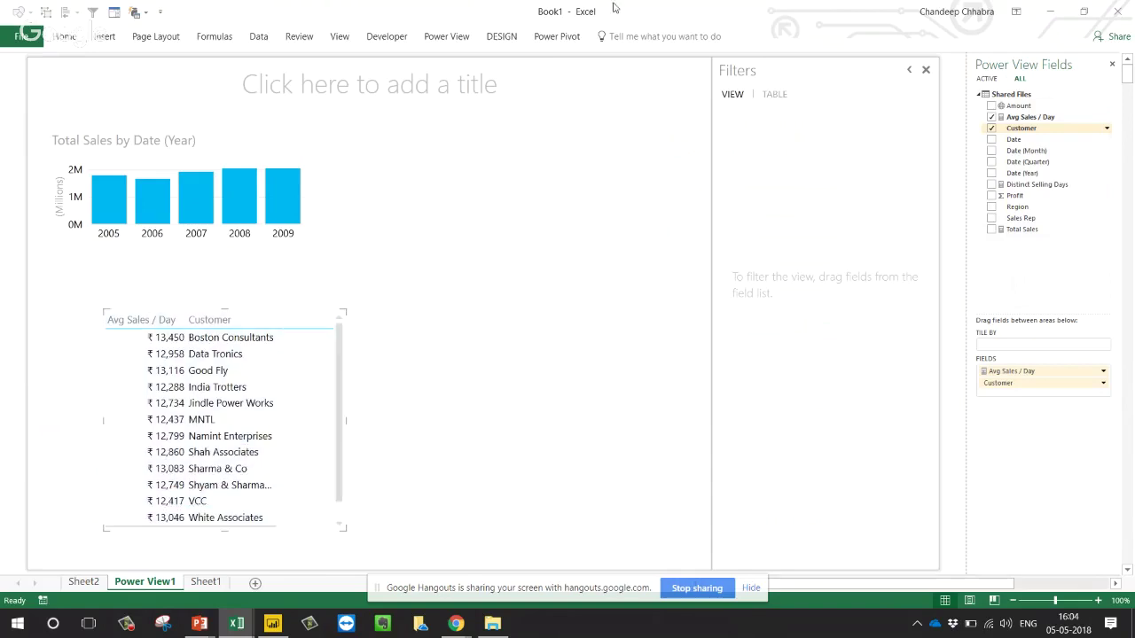
- Convert the Avg Sales / Day by Customer table into a clustered bar chart
click(502, 37)
click(47, 85)
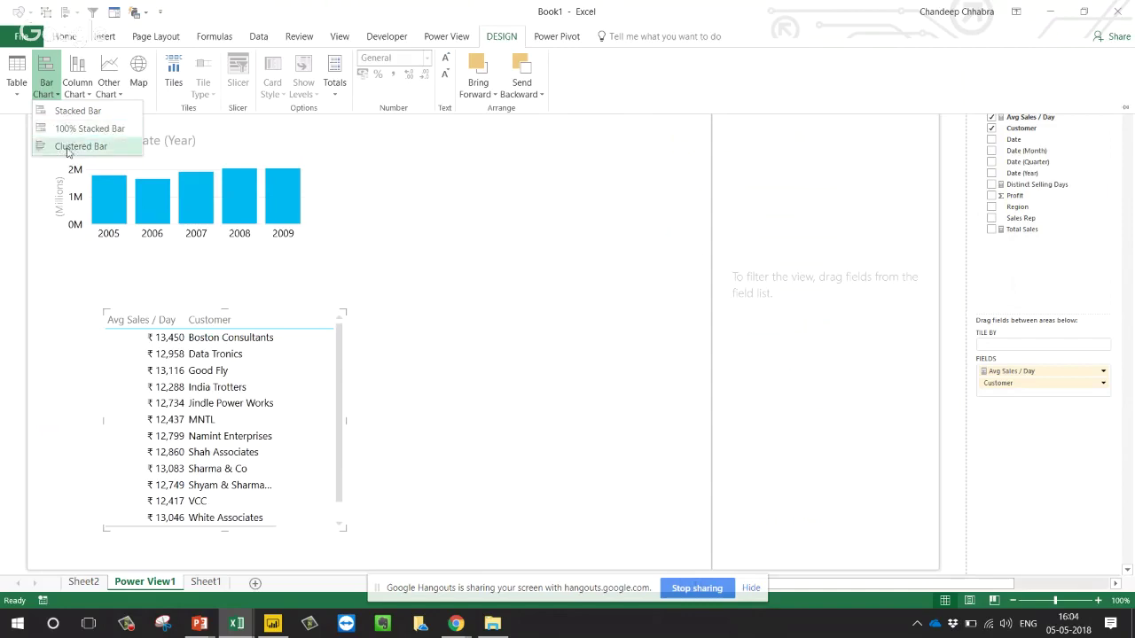
click(78, 146)
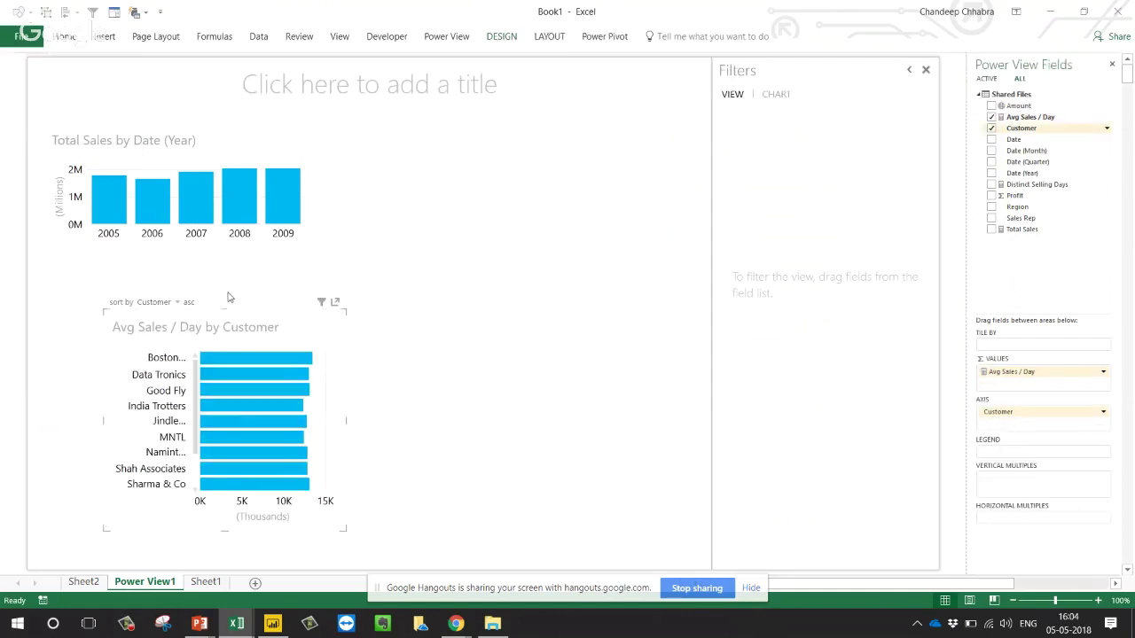
- Align the customer bar chart under the column chart and enlarge it until every customer fits
drag(119, 318, 67, 275)
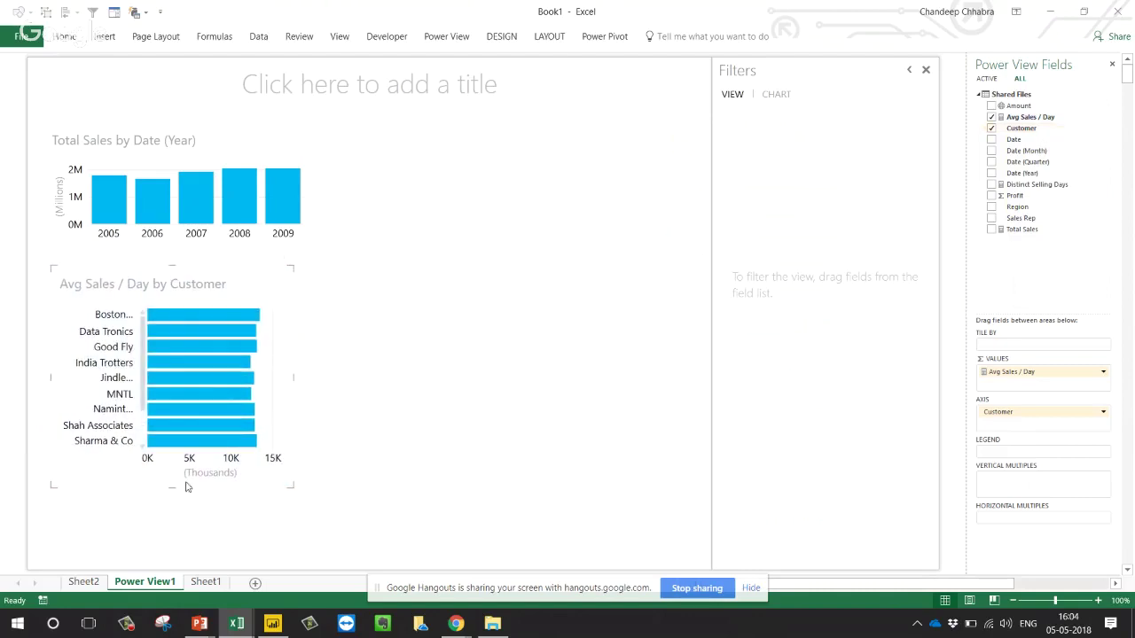
drag(170, 486, 168, 562)
drag(293, 414, 342, 410)
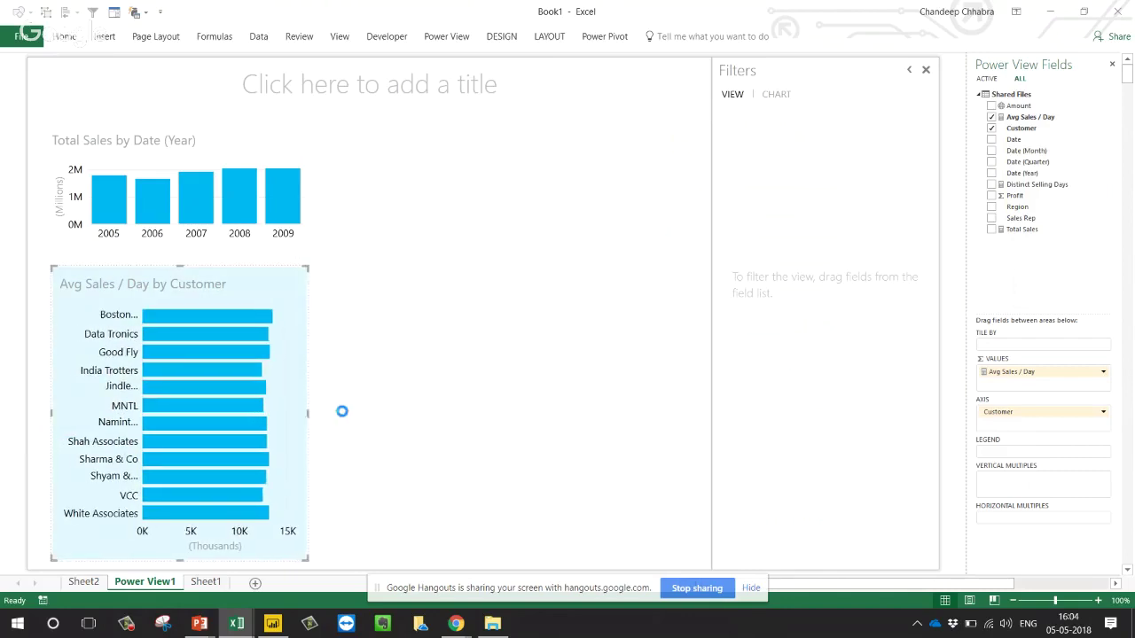
click(399, 407)
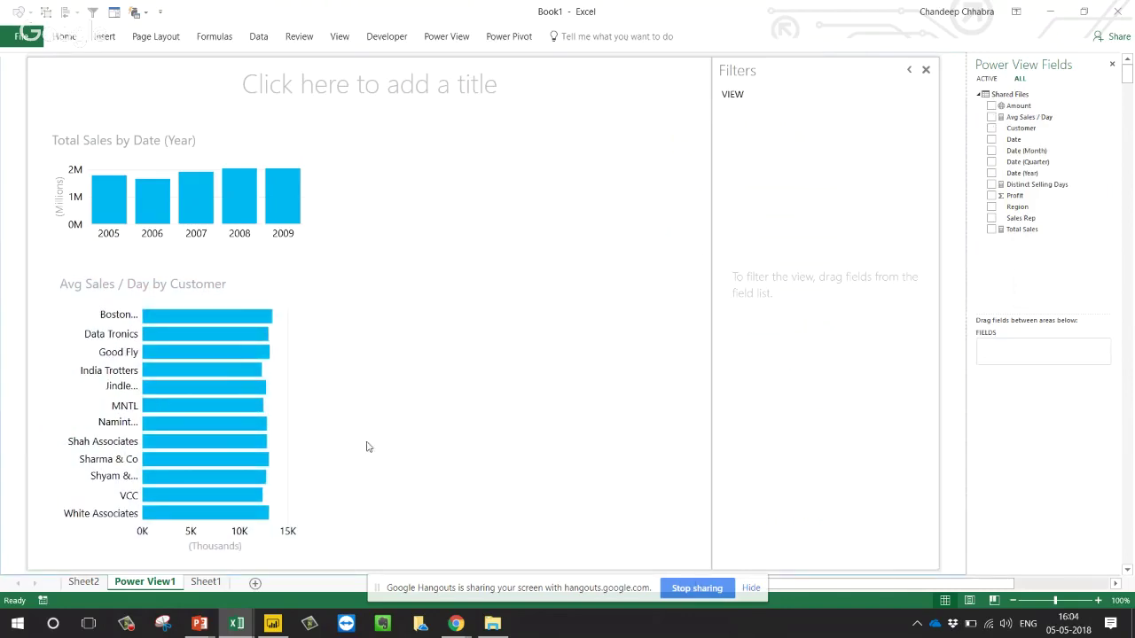
- Sort the customer bar chart by Avg Sales / Day in descending order
click(123, 259)
click(156, 259)
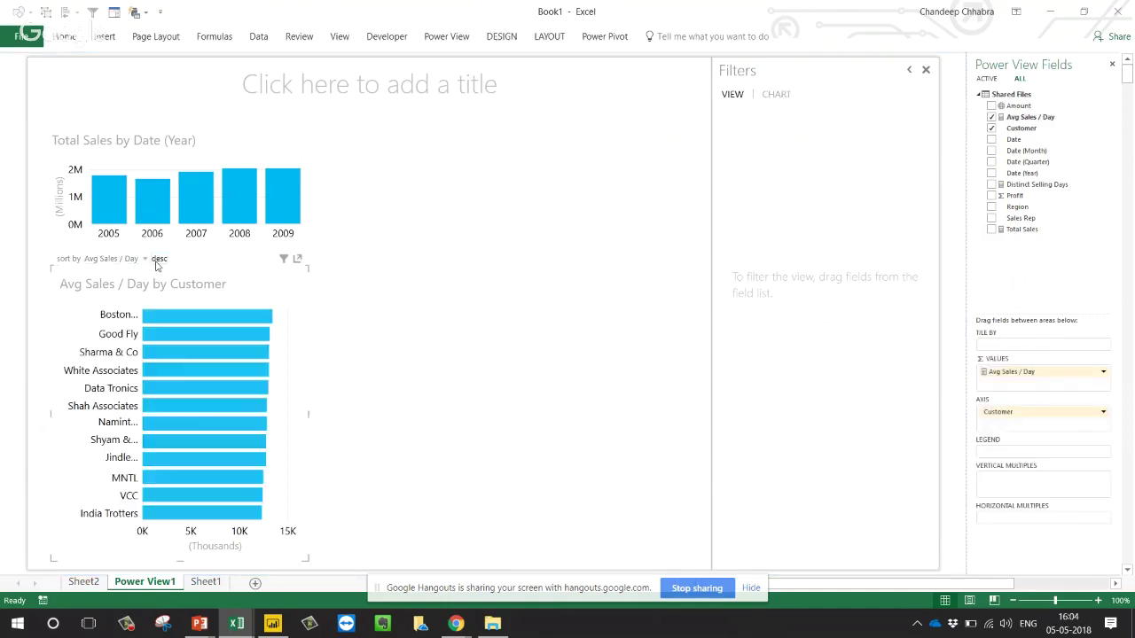
click(390, 398)
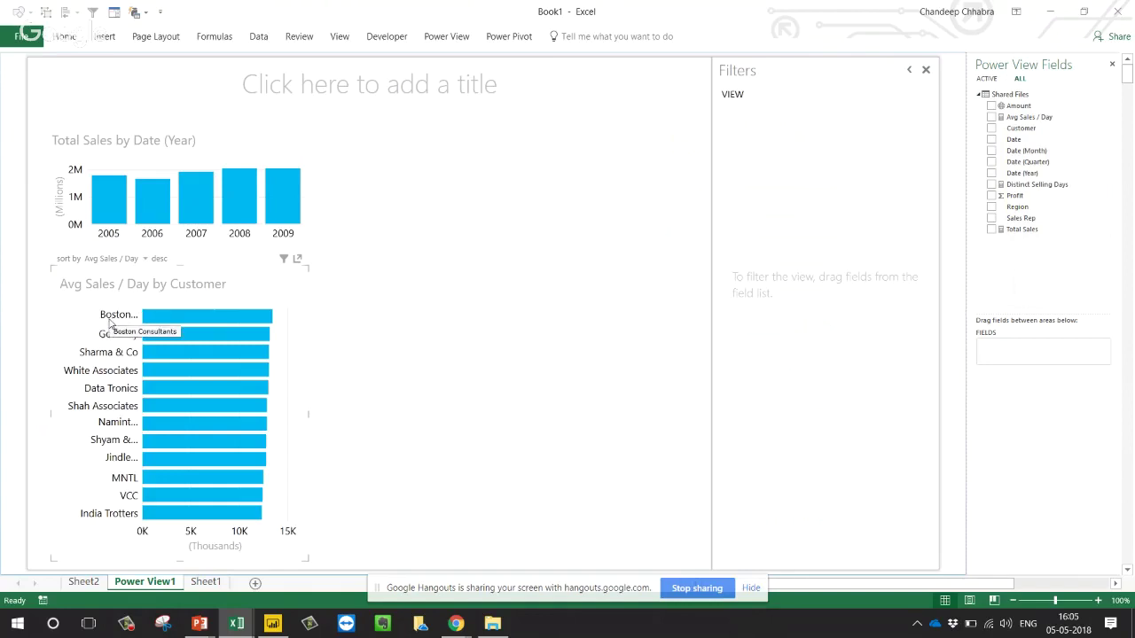
- Cross-highlight Boston Consultants to examine its share of the yearly Total Sales, and clear the highlight
click(184, 324)
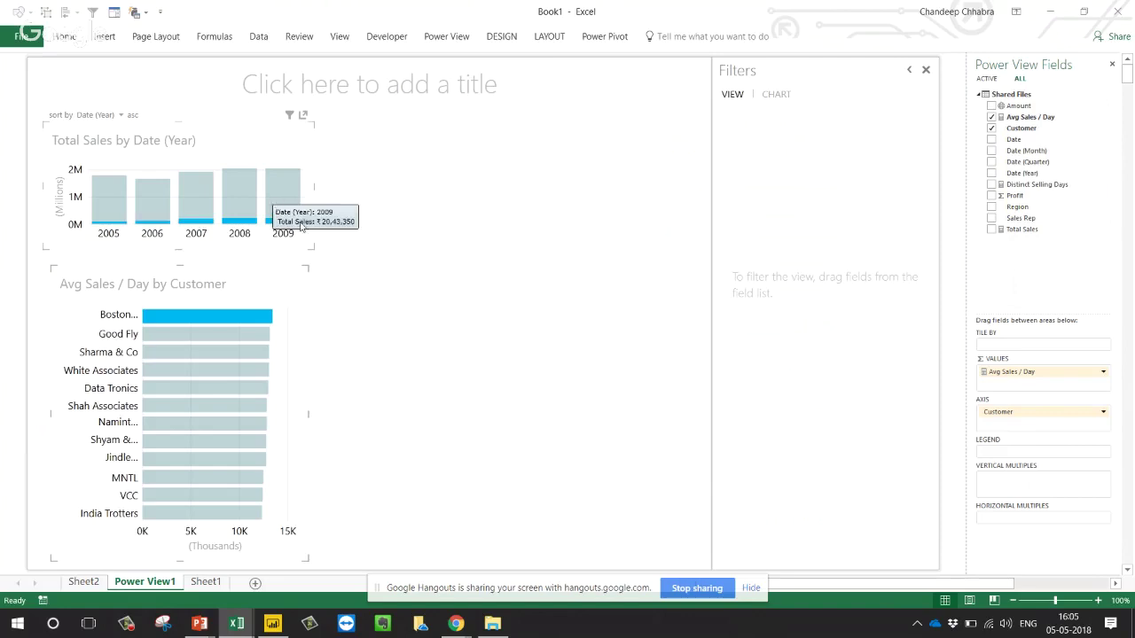
mouse_move(152, 321)
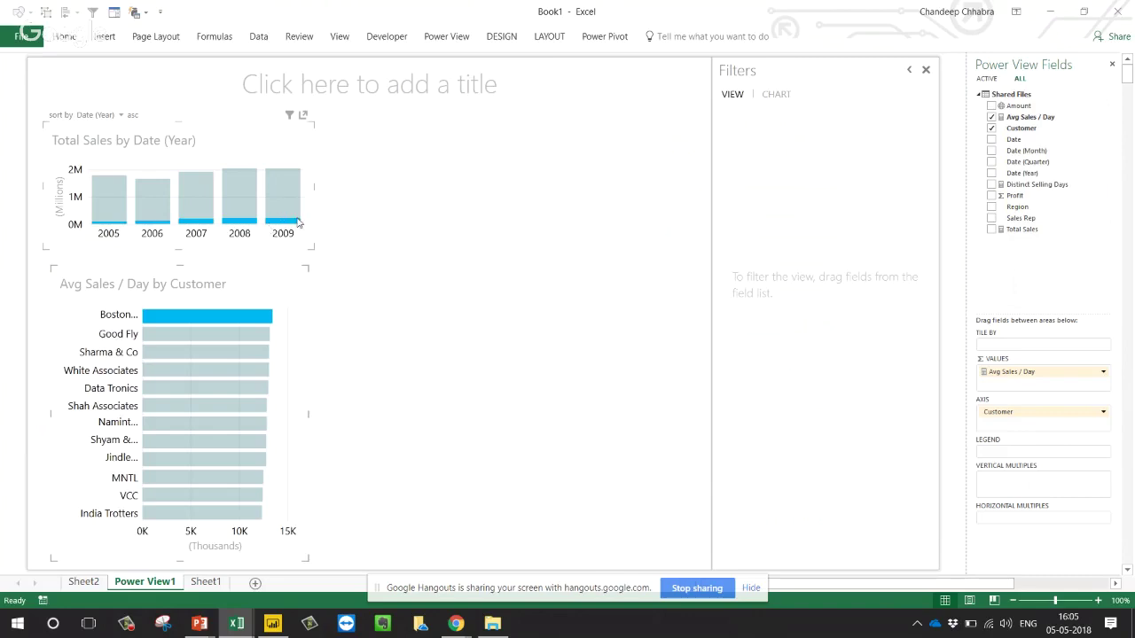
mouse_move(282, 240)
click(257, 321)
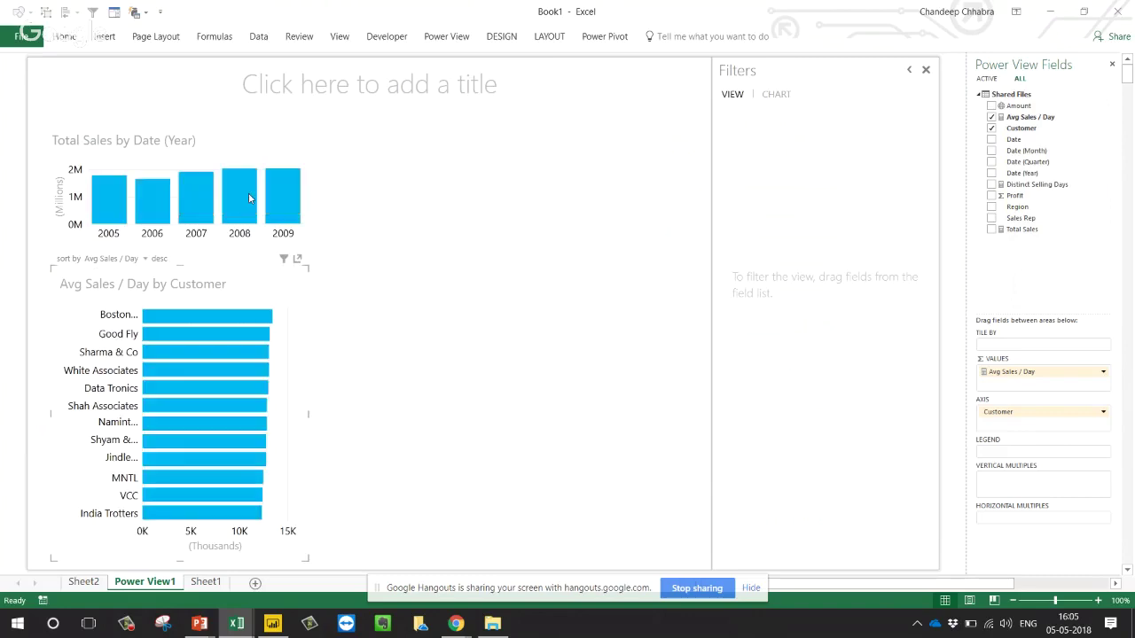
- Cross-highlight 2008 in the Total Sales chart to examine each customer's Avg Sales / Day for that year
click(246, 192)
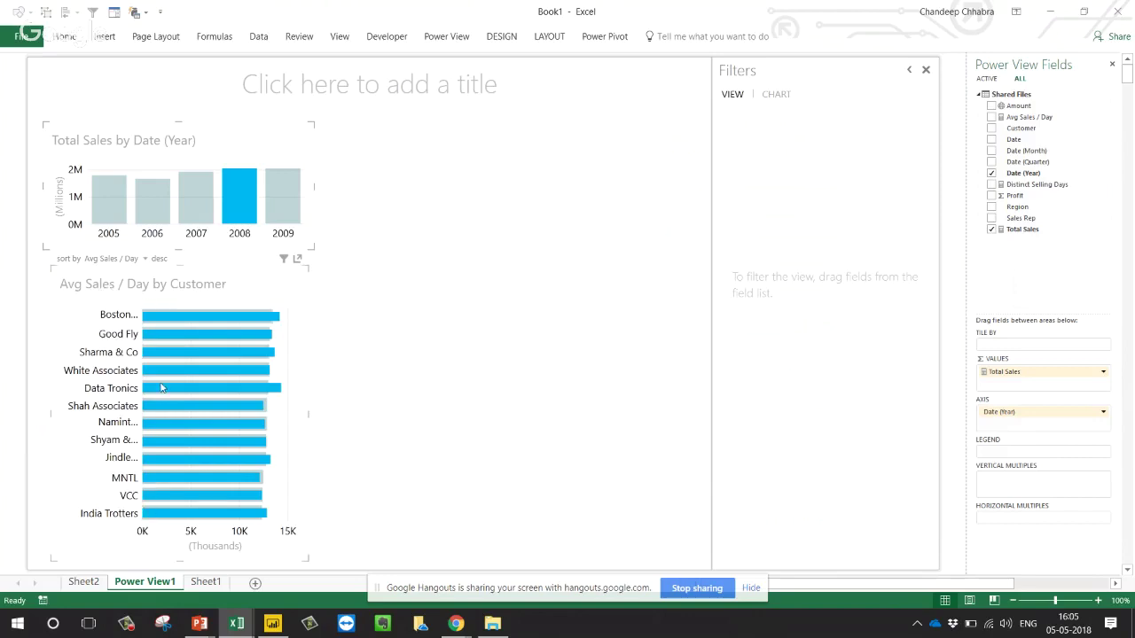
mouse_move(220, 377)
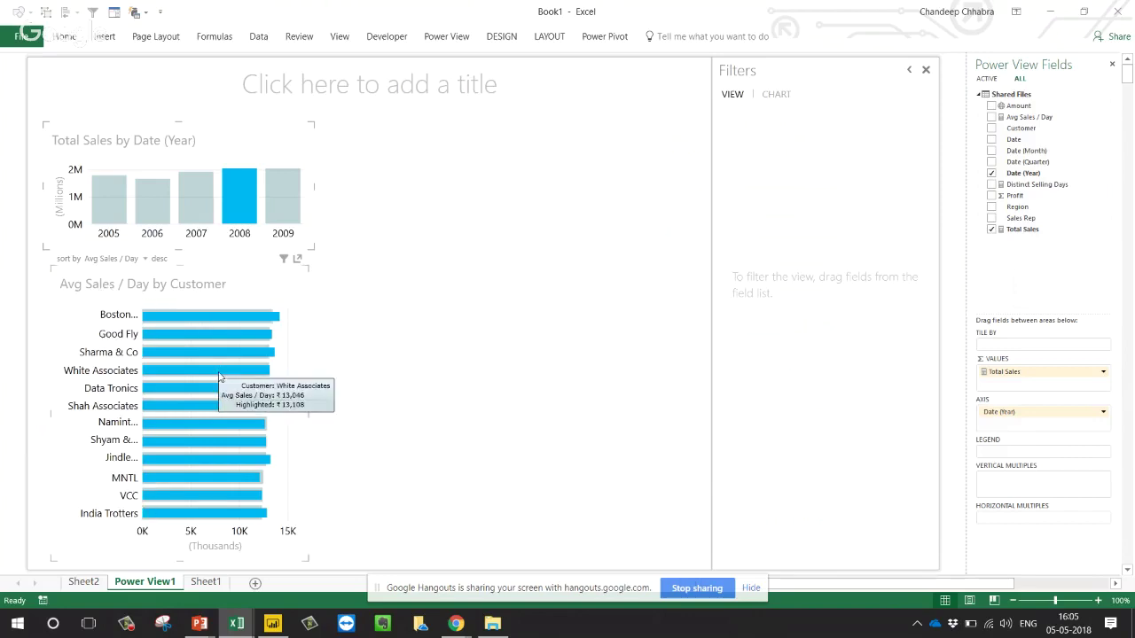
click(403, 351)
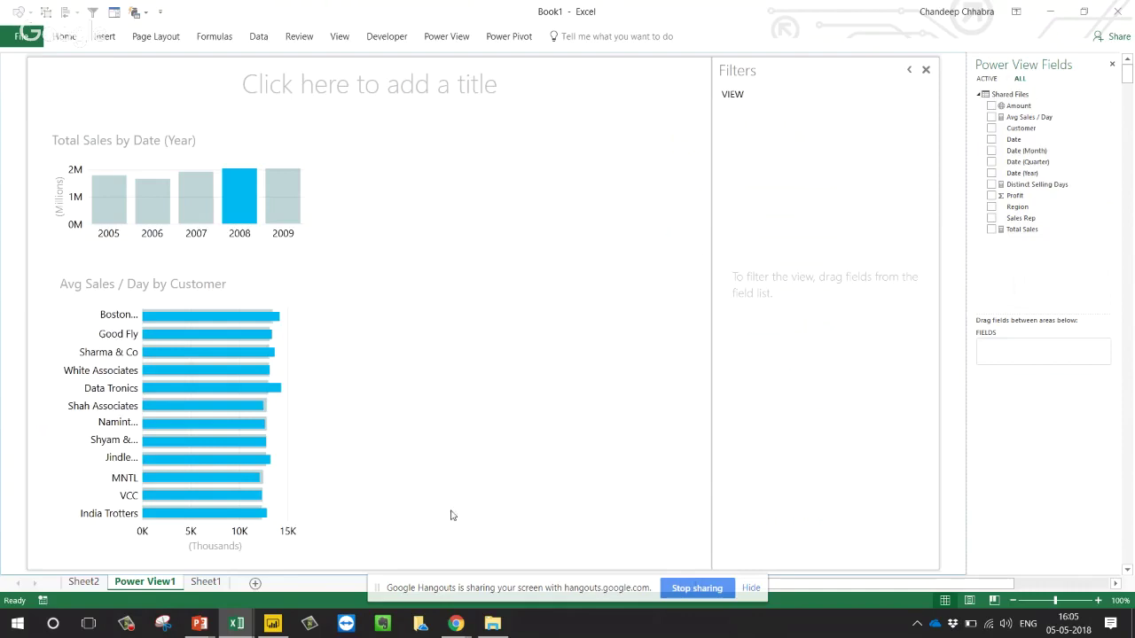
- Switch to Power BI Desktop and dismiss the auto-recovery notice above the COST report page
mouse_move(457, 627)
click(272, 623)
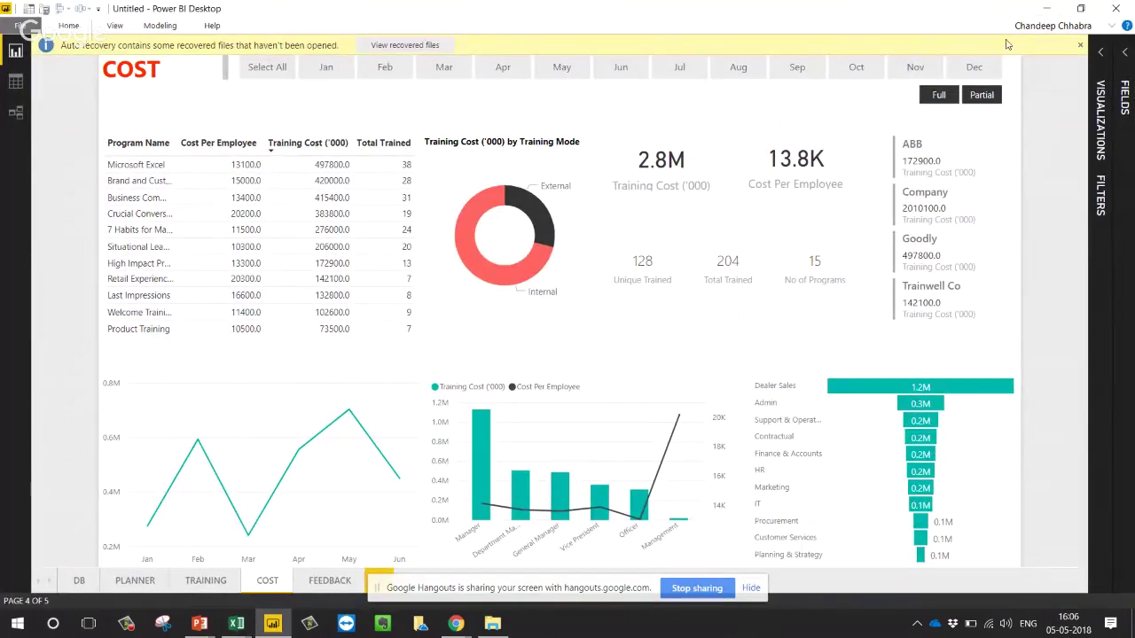
click(1079, 45)
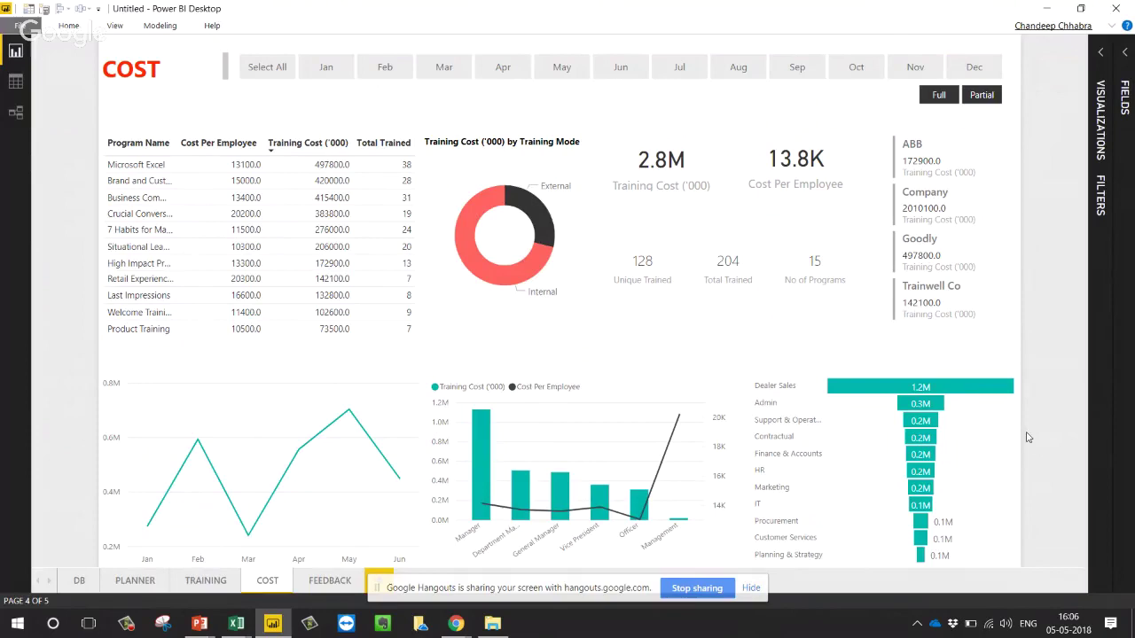
click(749, 588)
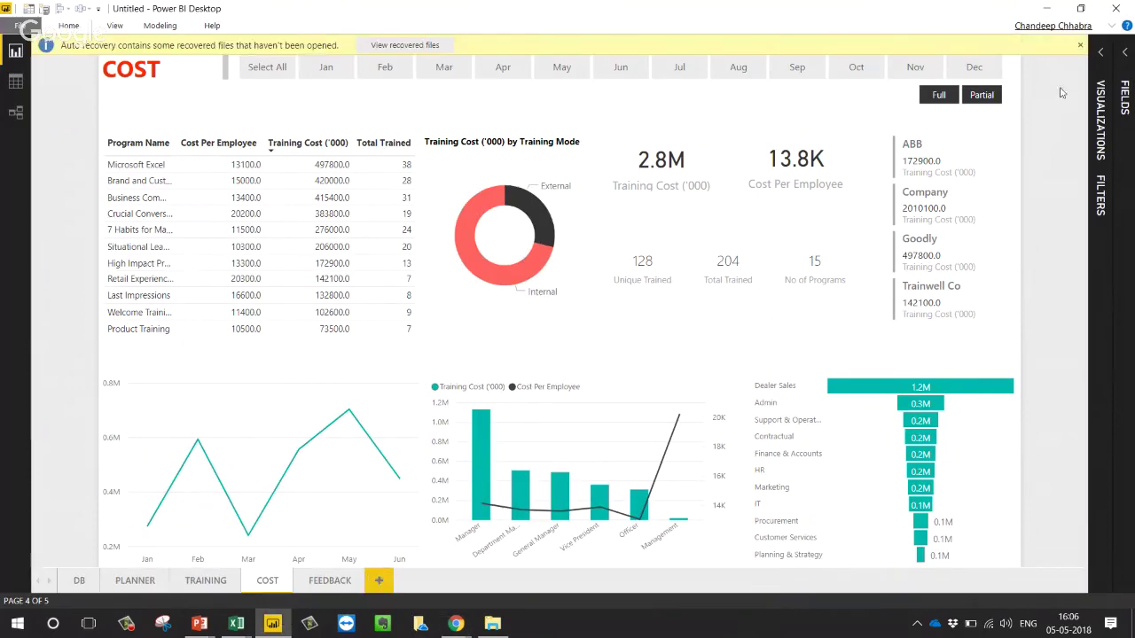
click(1080, 44)
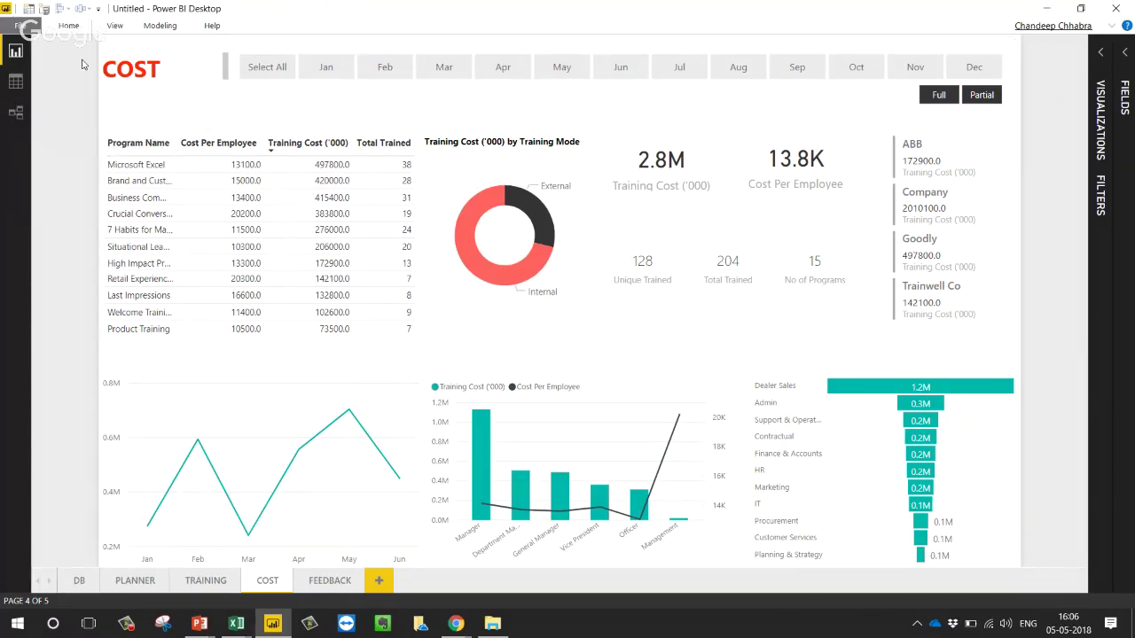
- Review the available data sources, examine the EmpData query in the Power Query Editor, and return to the report
click(68, 26)
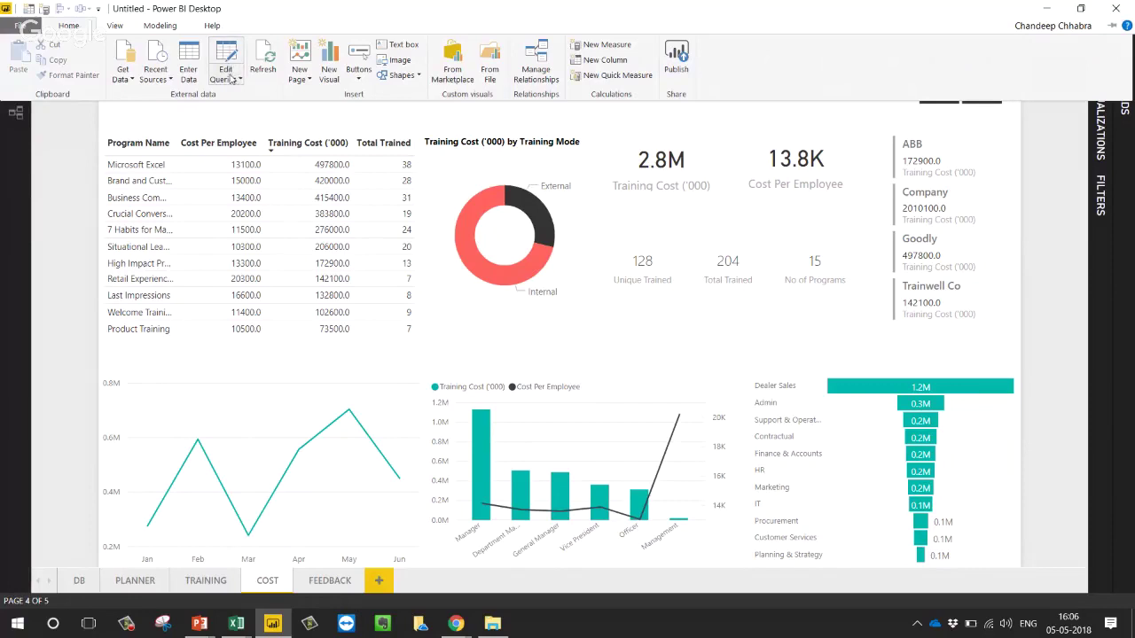
click(131, 73)
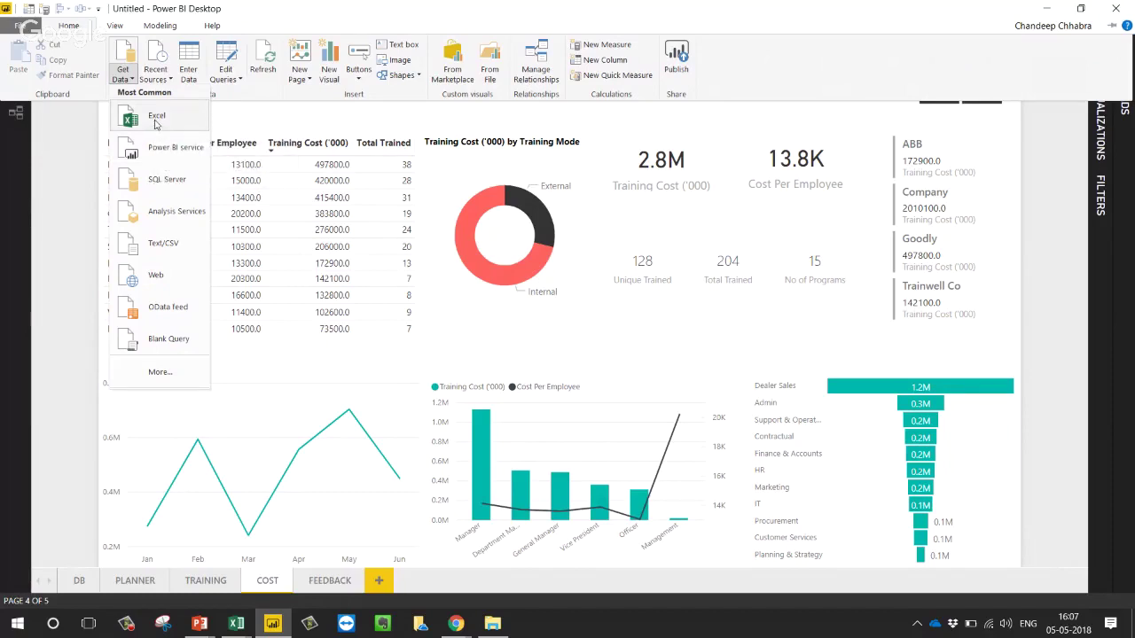
click(229, 55)
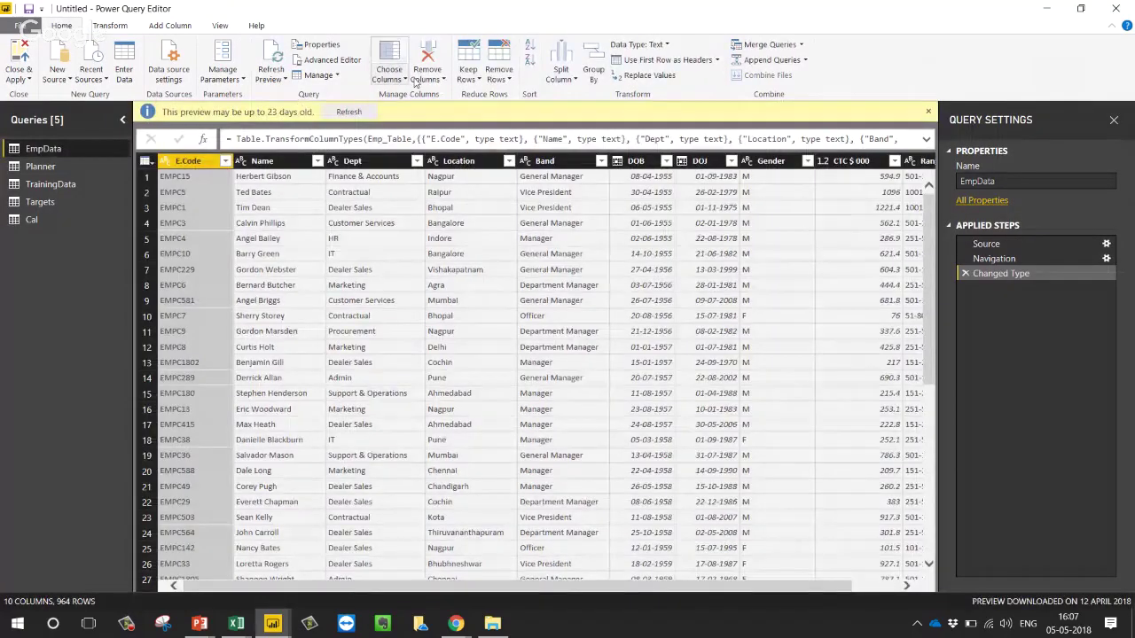
drag(758, 4, 644, 243)
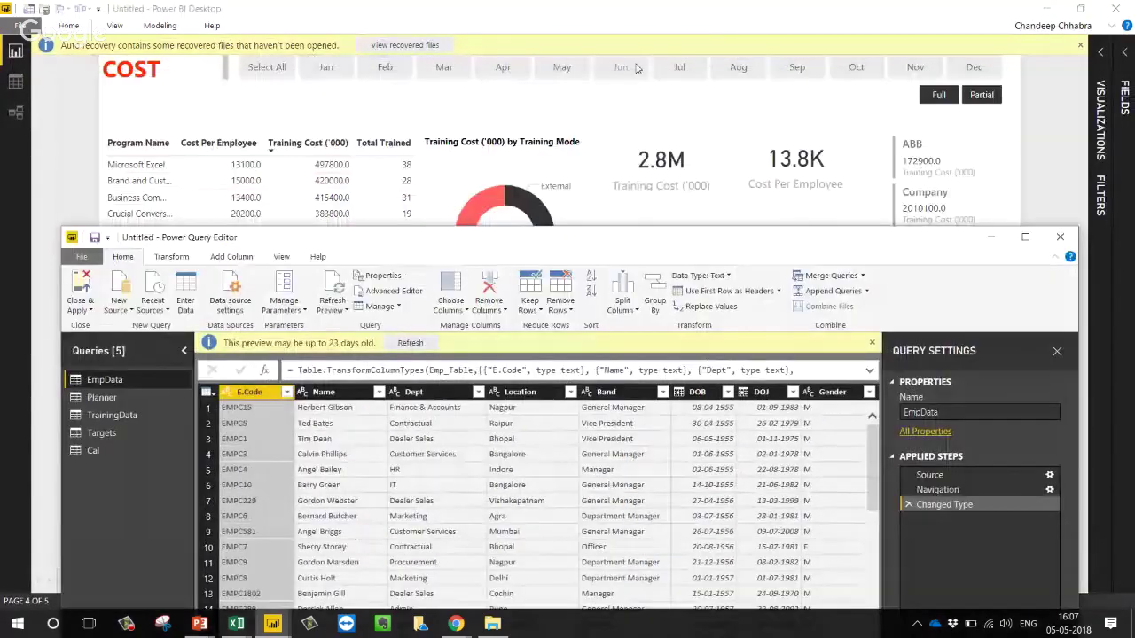
double_click(601, 244)
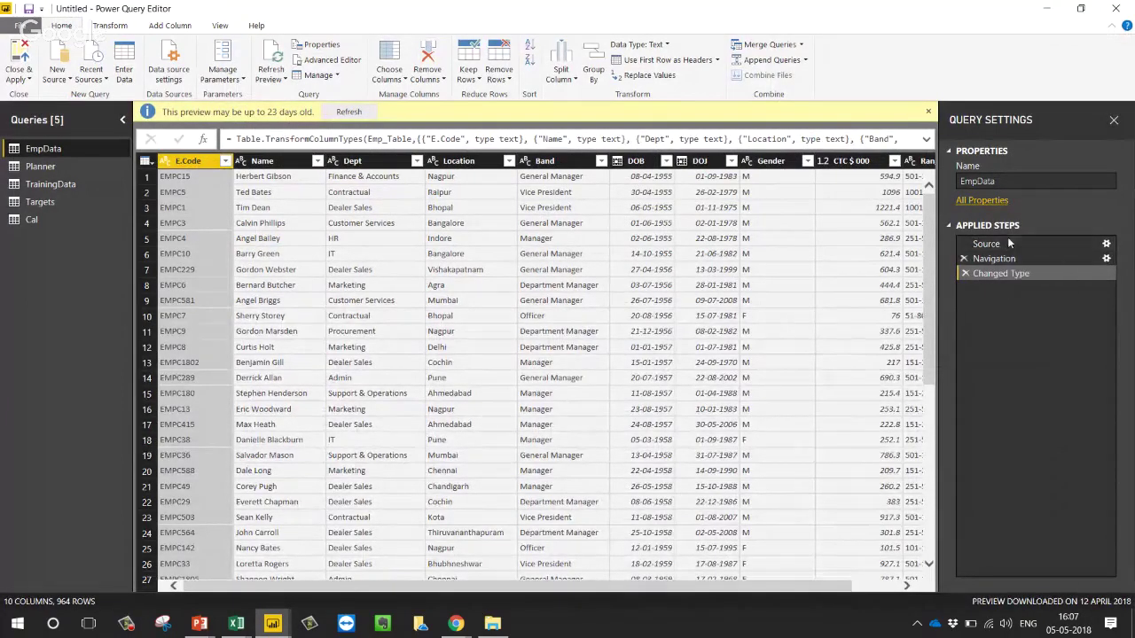
click(21, 59)
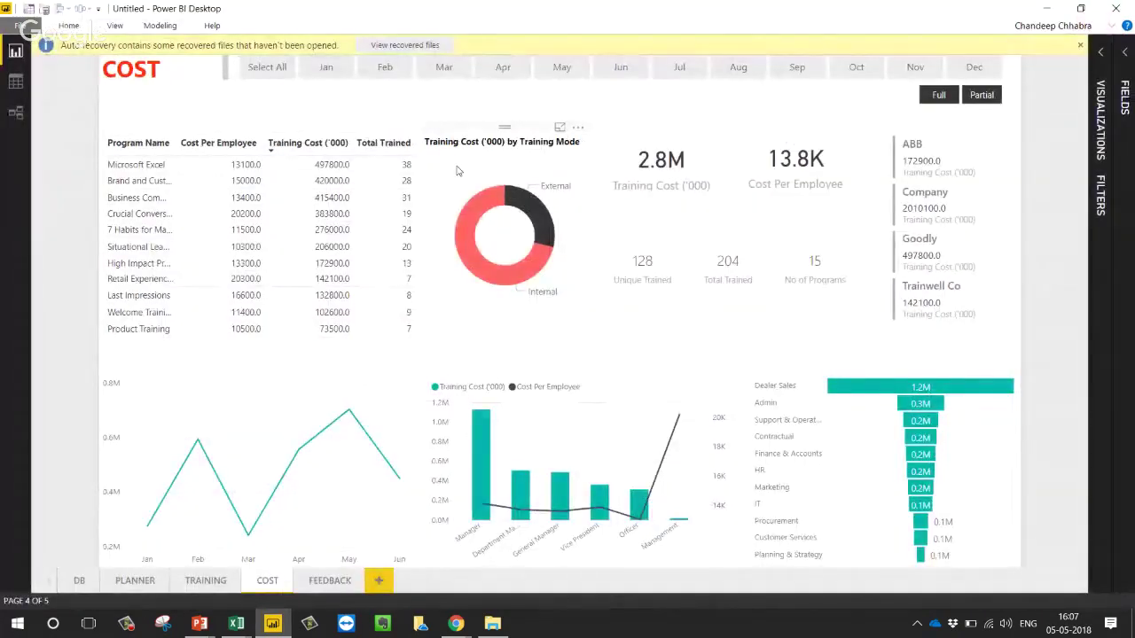
- Display the Planner table's data and expand its list of fields
click(15, 83)
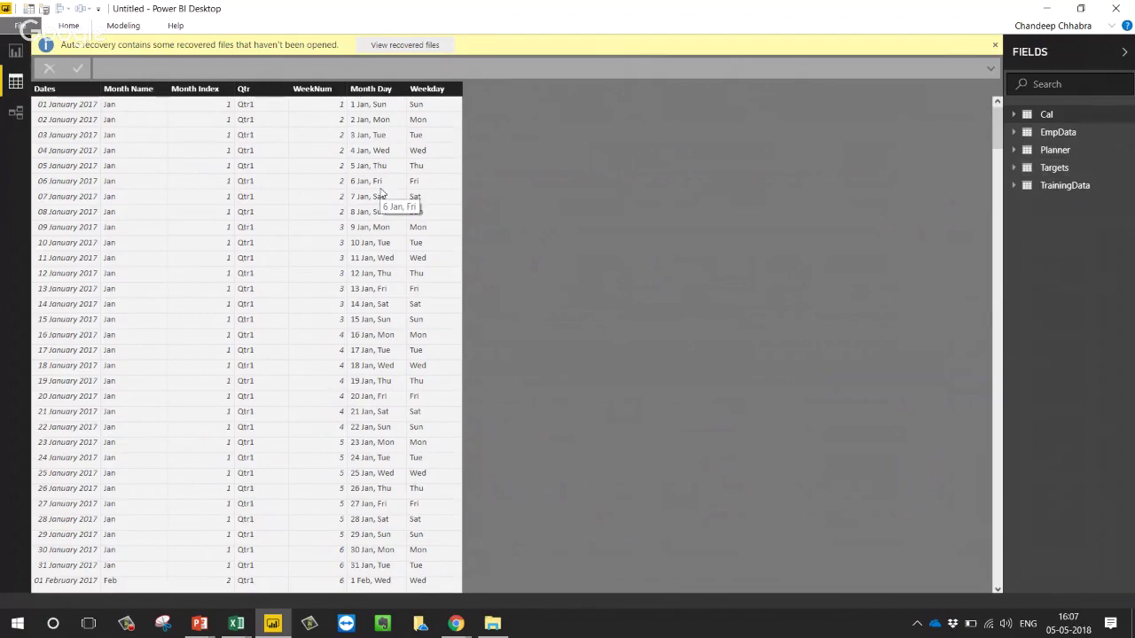
click(1060, 152)
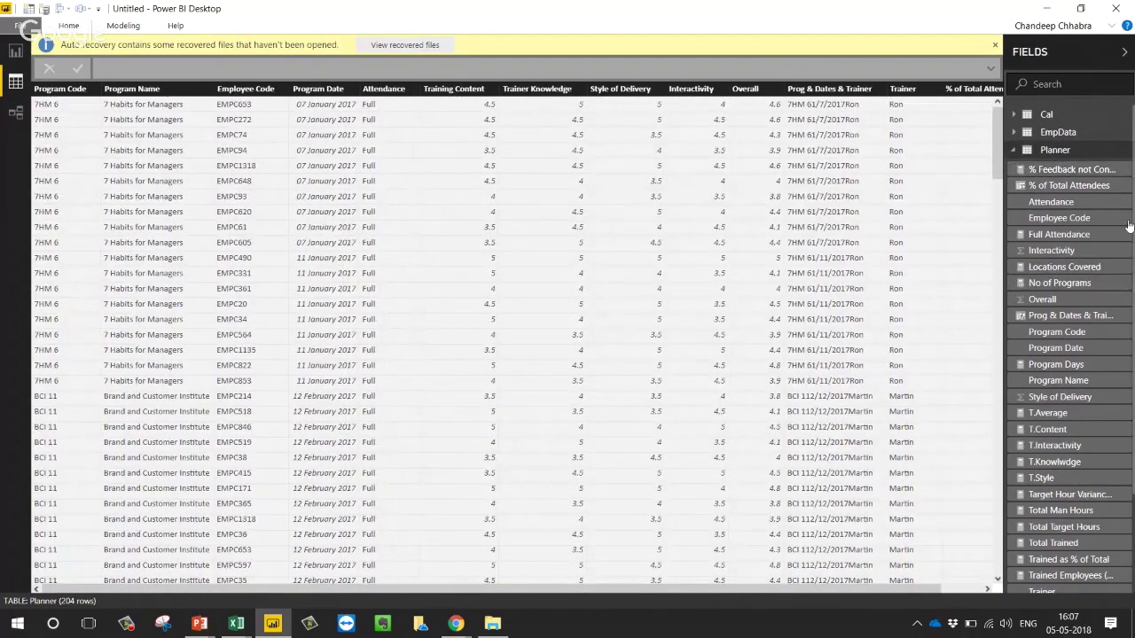
- Return from the Planner data to the COST report page, dismiss the recovery notice, and expand the visualization options and field list
scroll(1108, 292, down, 3)
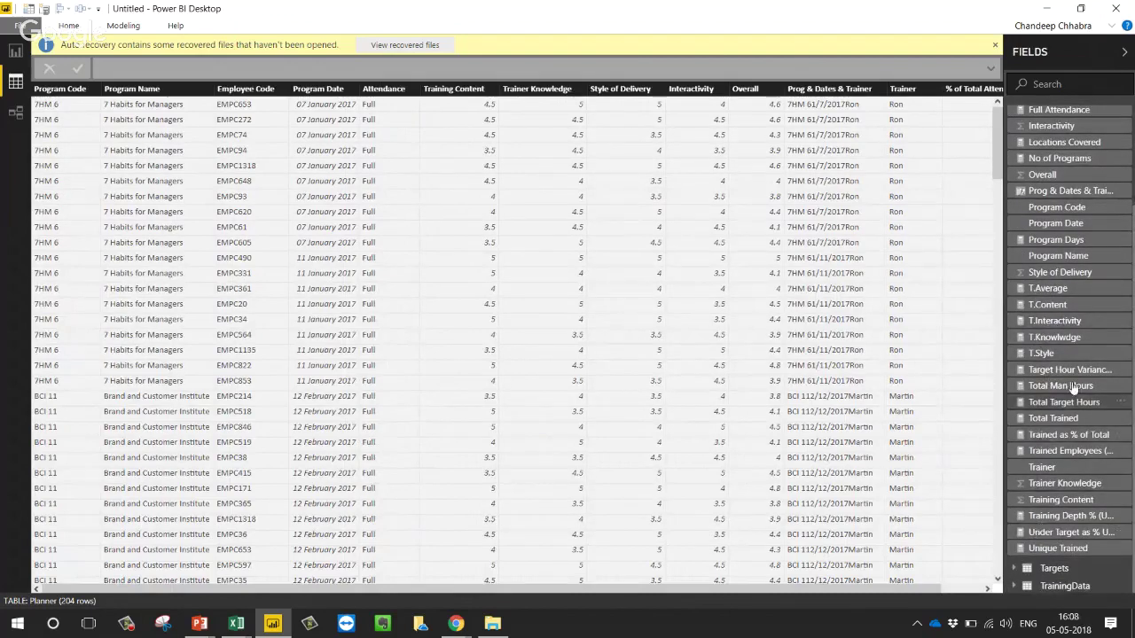
click(16, 51)
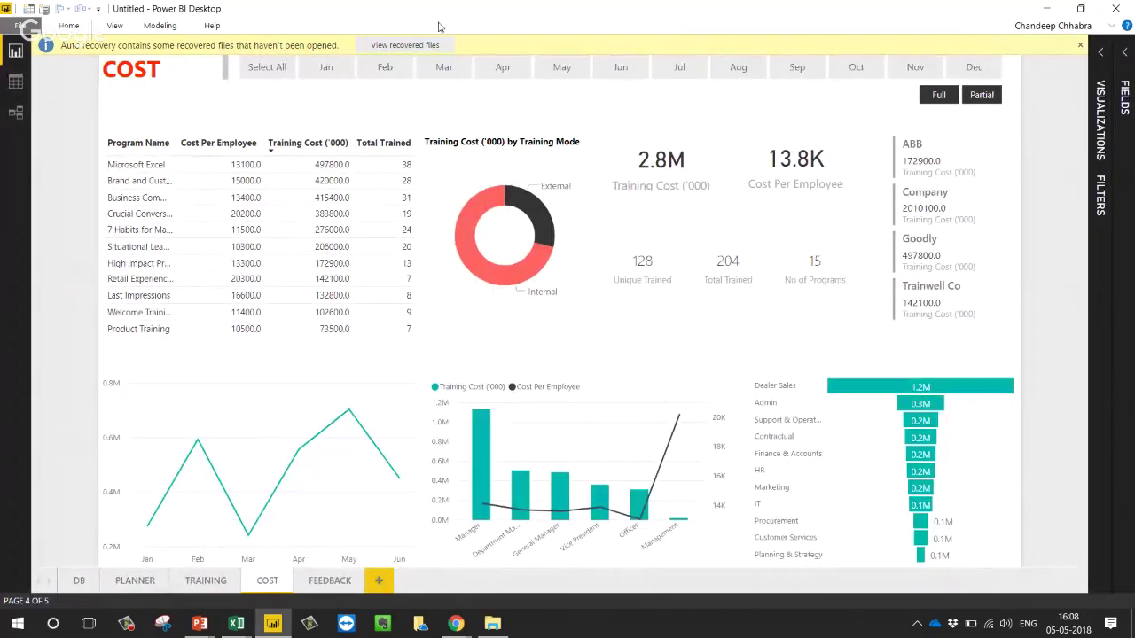
click(1080, 45)
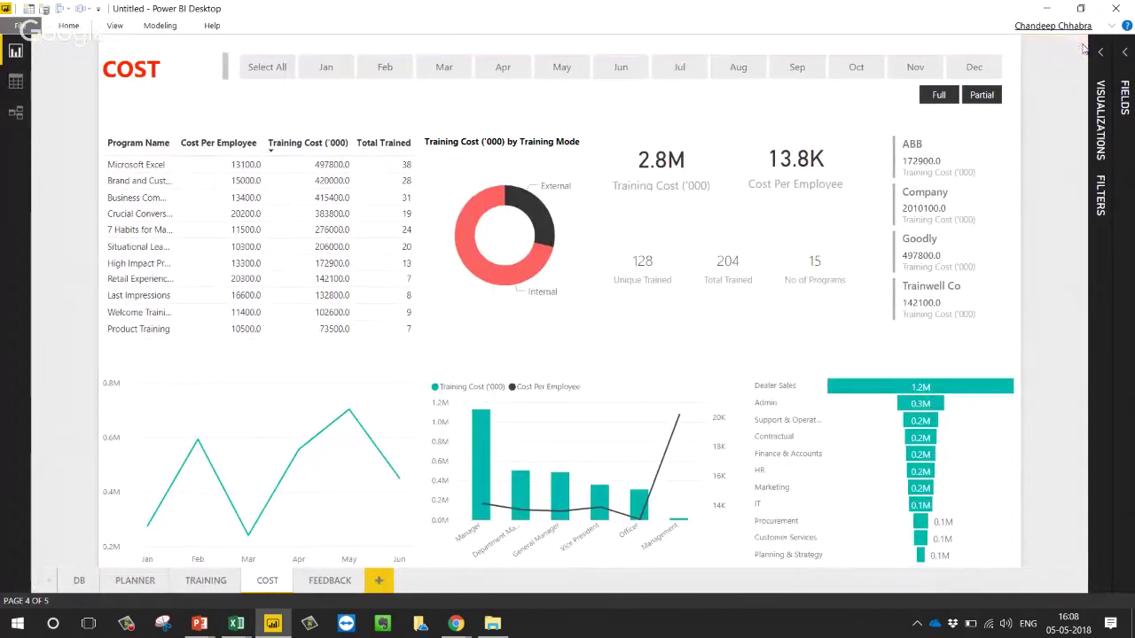
click(1102, 53)
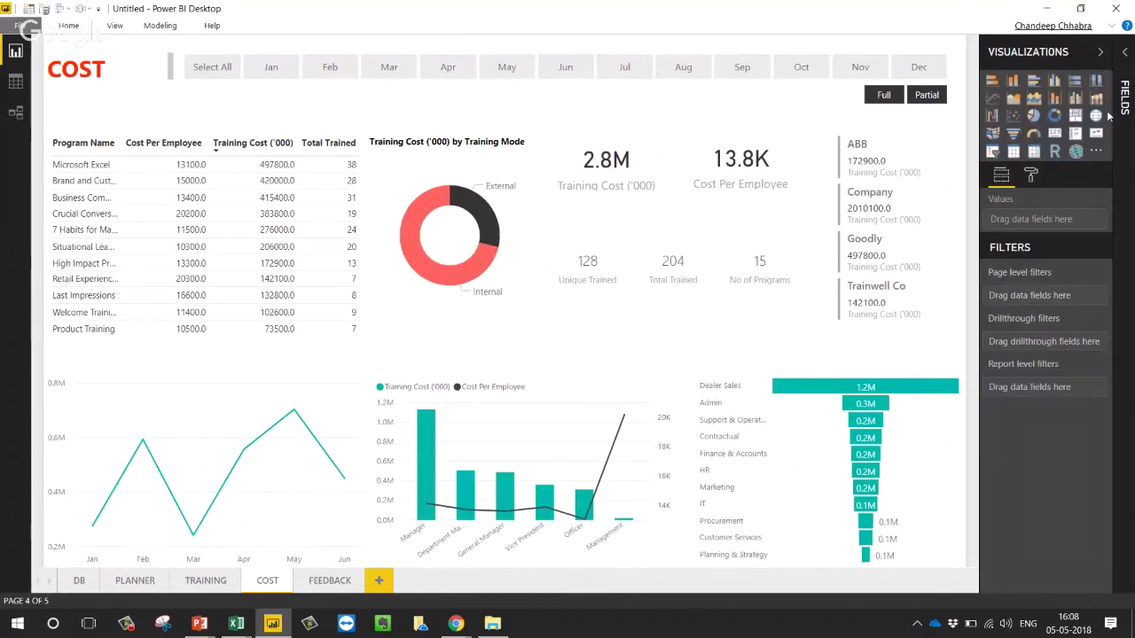
click(1124, 55)
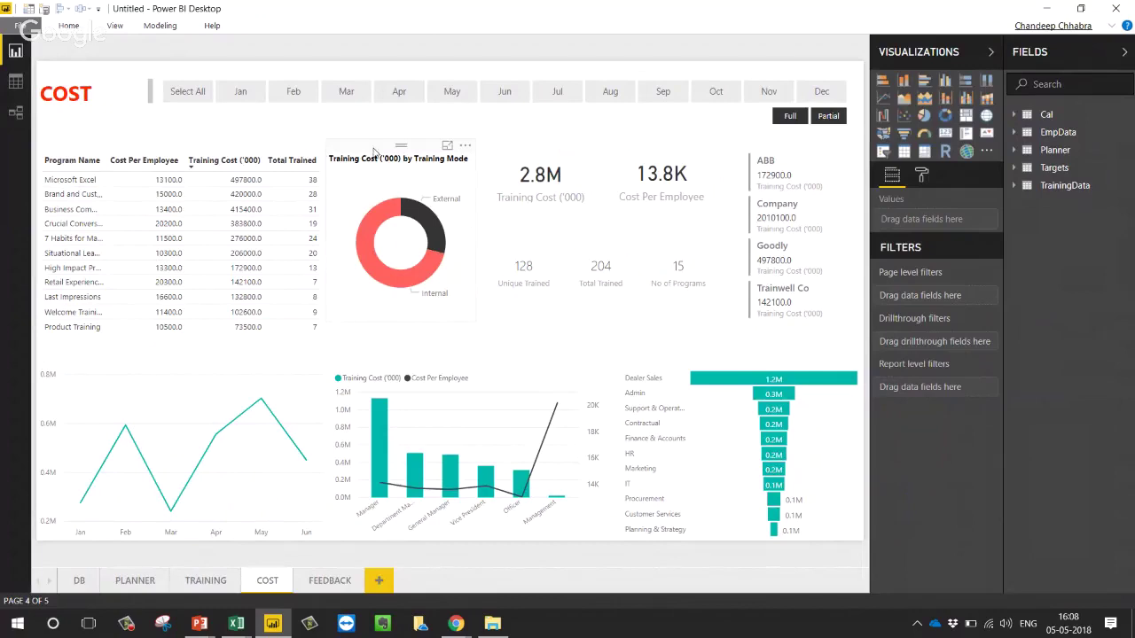
- Examine the fields and filters behind the Training Cost ('000) by Training Mode donut chart and clear the selection
click(373, 150)
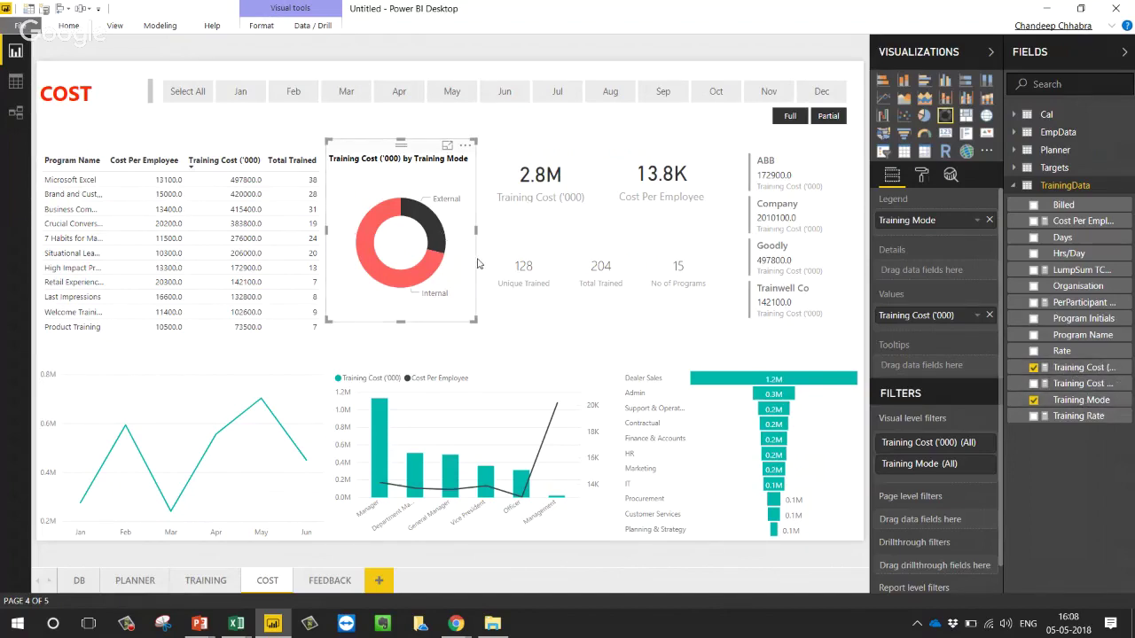
click(514, 133)
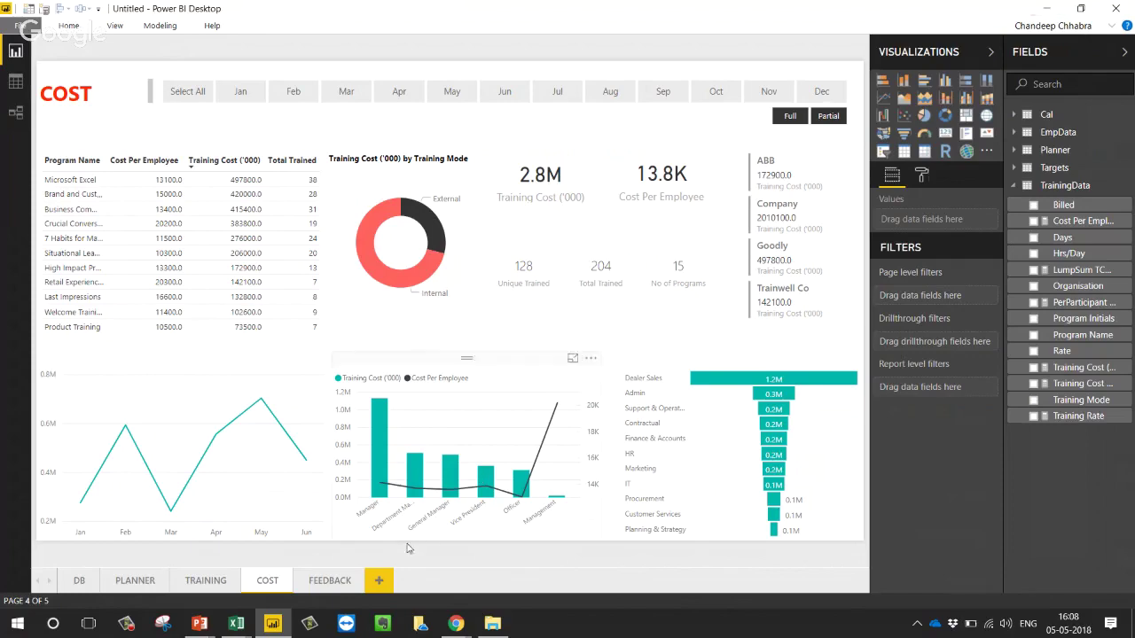
- Switch to the Google Hangouts broadcast window in Chrome
mouse_move(472, 628)
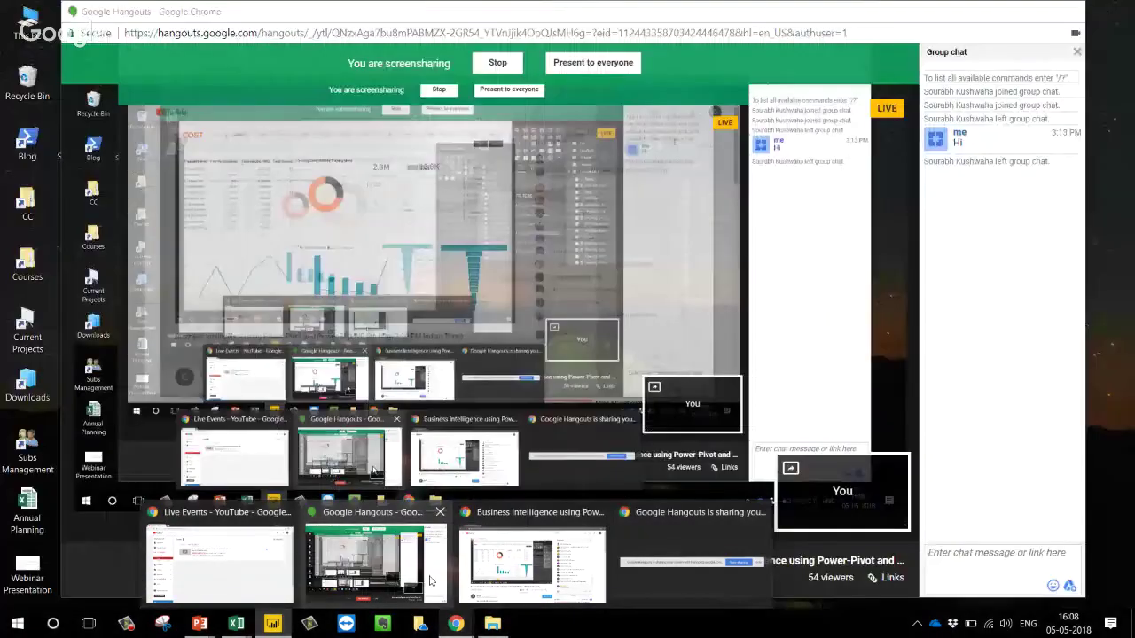
click(429, 581)
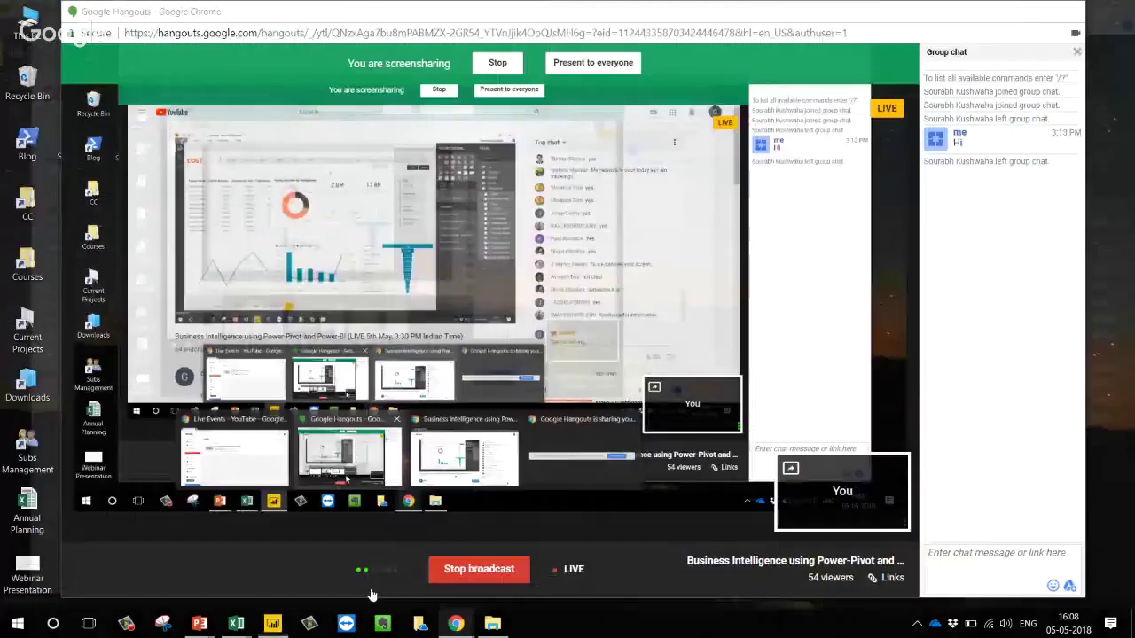